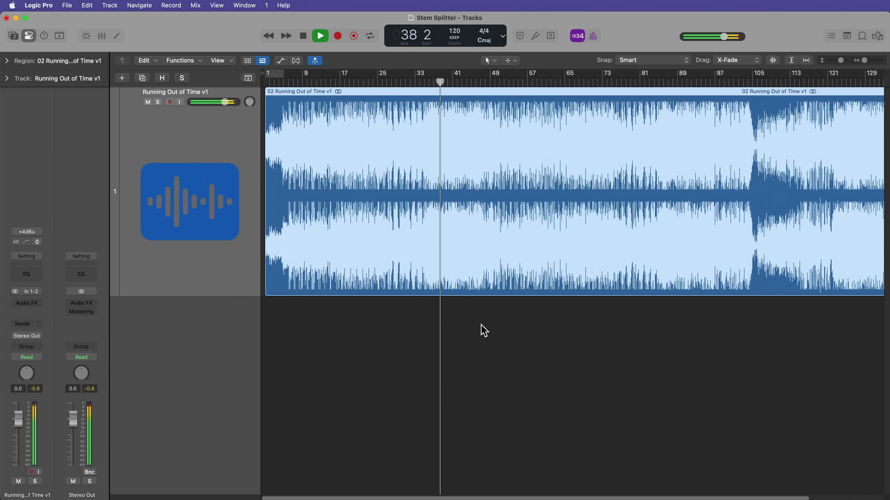
Stop playback, reduce the height of the Running Out of Time v1 track and fit the whole song horizontally in view
left_click(494, 336)
key("space")
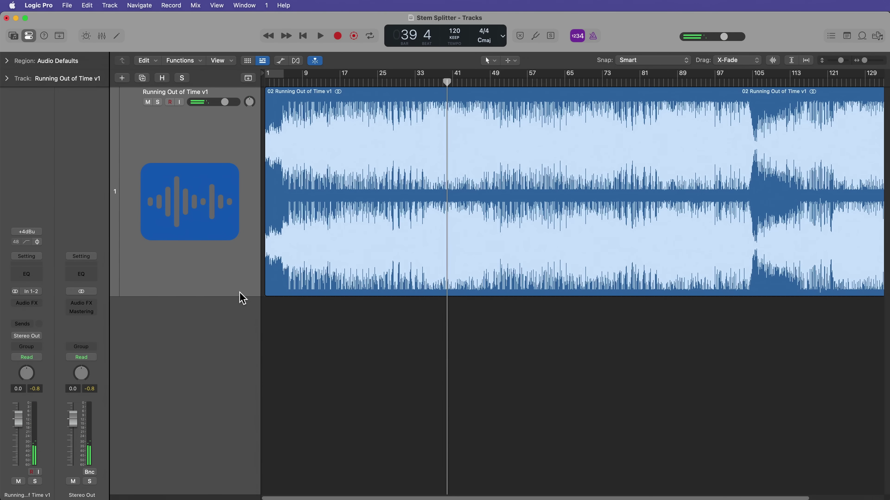
left_click_drag(240, 295, 239, 255)
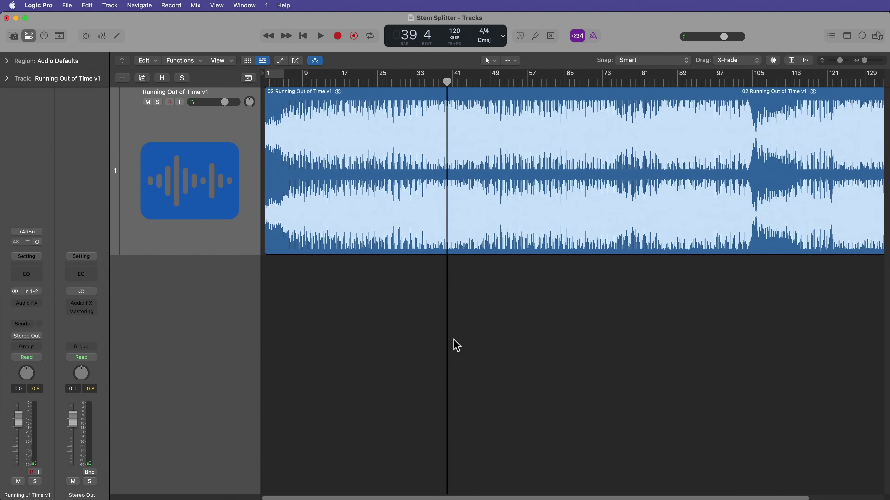
key("super+Left")
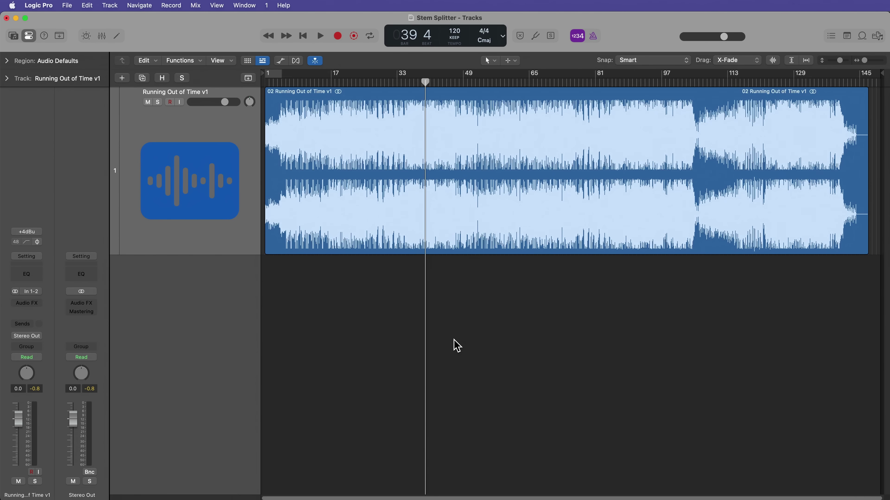
Split the 02 Running Out of Time v1 region with Stem Splitter into Vocals, Drums, Bass and Other stems
left_click(381, 134)
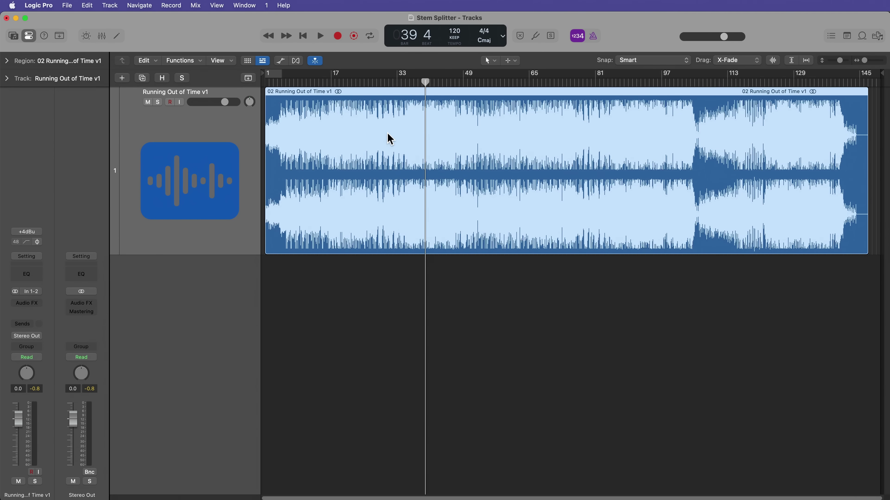
right_click(390, 139)
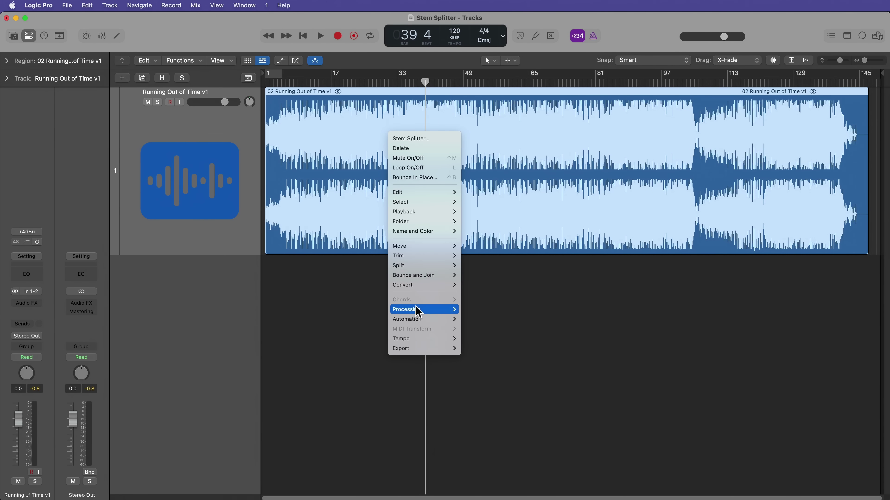
mouse_move(418, 311)
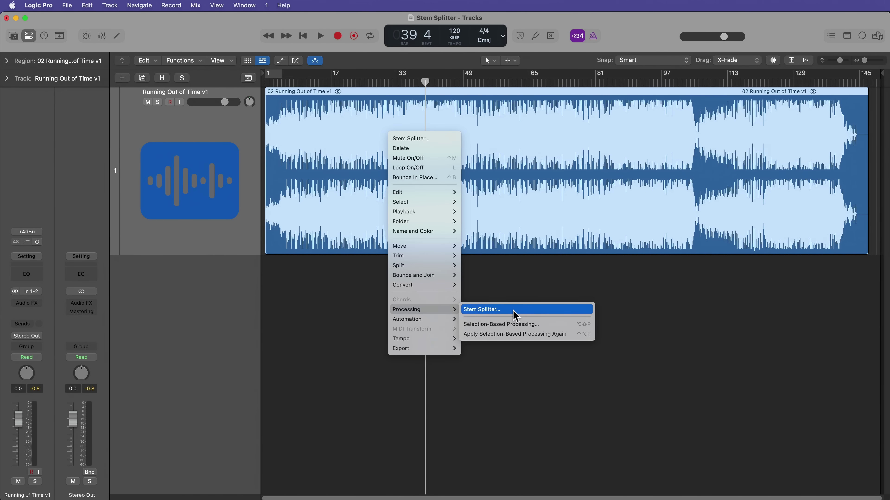
left_click(490, 310)
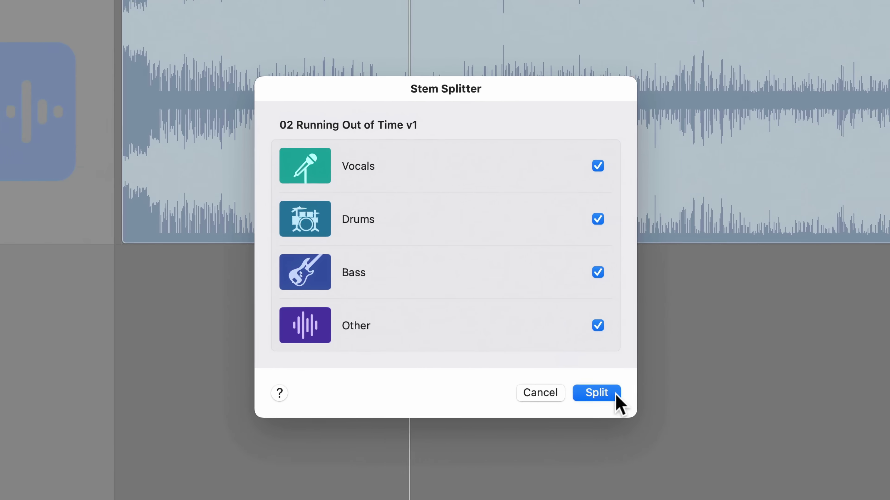
left_click(615, 394)
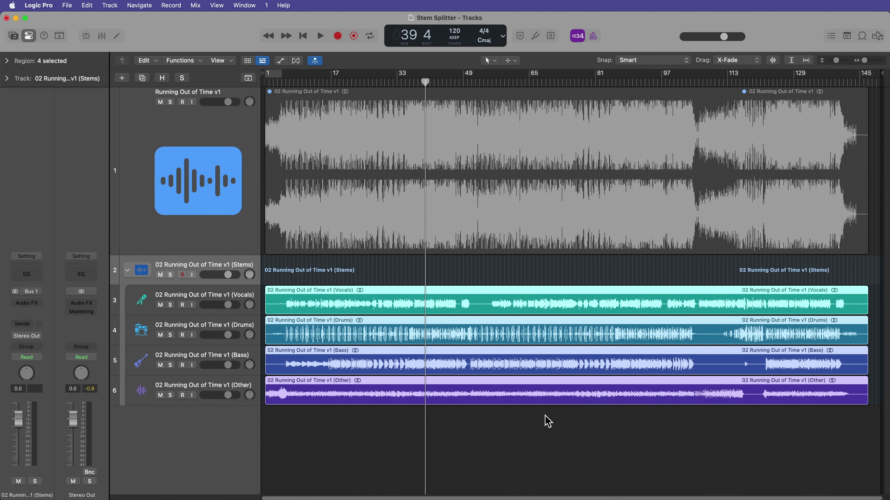
Reduce the original song track's height and enlarge the four stem tracks together
left_click(547, 420)
left_click(496, 138)
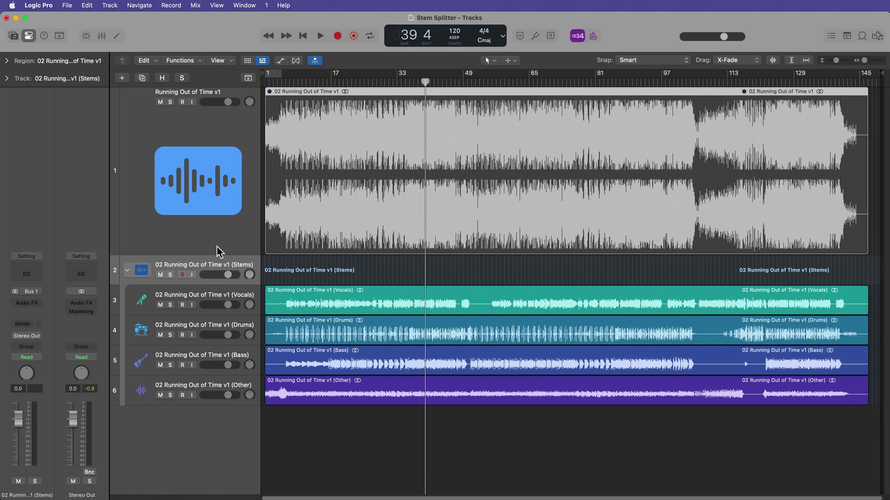
left_click_drag(216, 252, 220, 156)
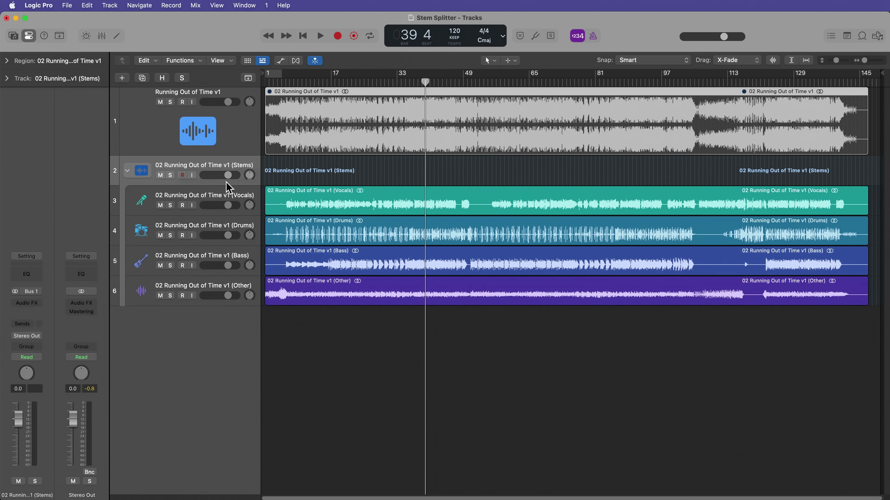
left_click(231, 199)
left_click(231, 291, "shift")
left_click_drag(225, 303, 212, 336)
left_click(503, 447)
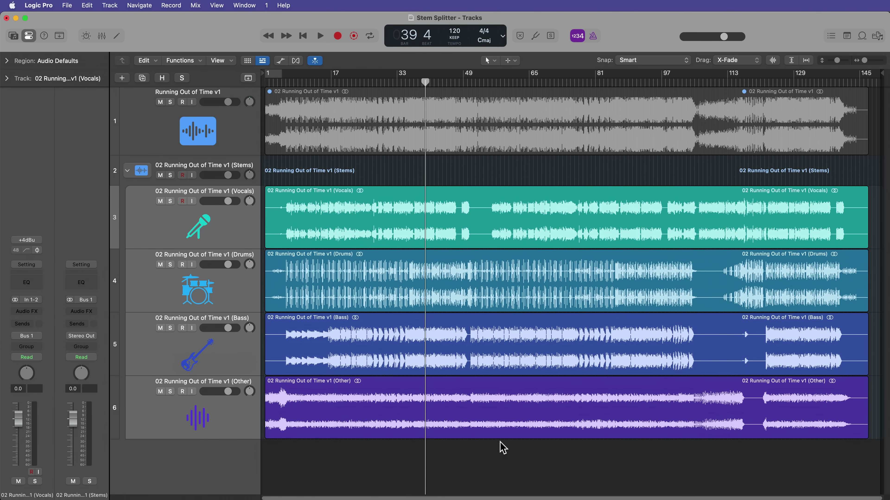
Audition the Vocals stem in solo from around bar 8, ending with playback stopped and solo off
left_click(293, 80)
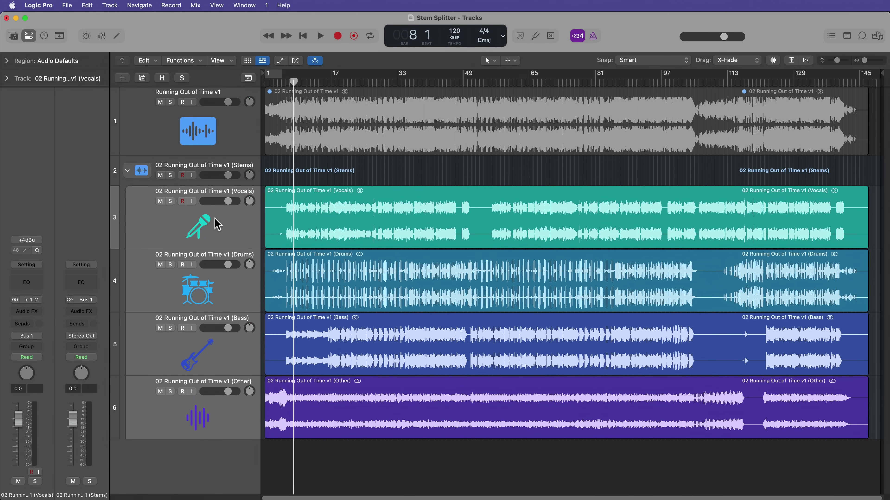
left_click(210, 230)
key("super+Right")
key("super+Right")
key("super+Right")
key("super+Right")
key("super+Right")
key("super+Right")
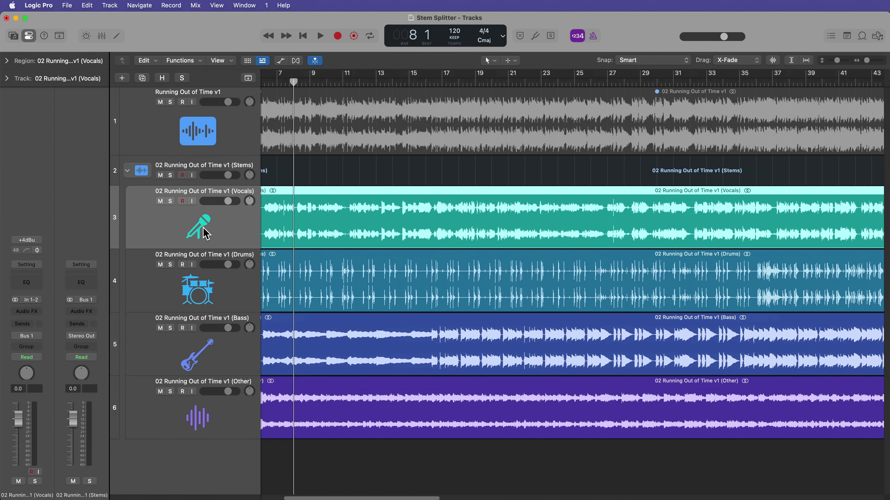
key("Return")
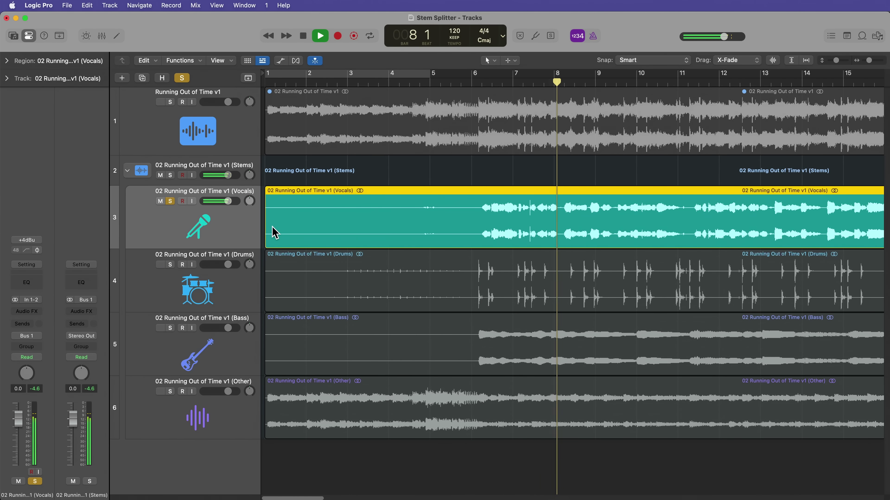
key("space")
left_click(171, 201)
Audition the Drums stem in solo, jumping to bar 36 during playback, and end with playback stopped and solo off
left_click(170, 287)
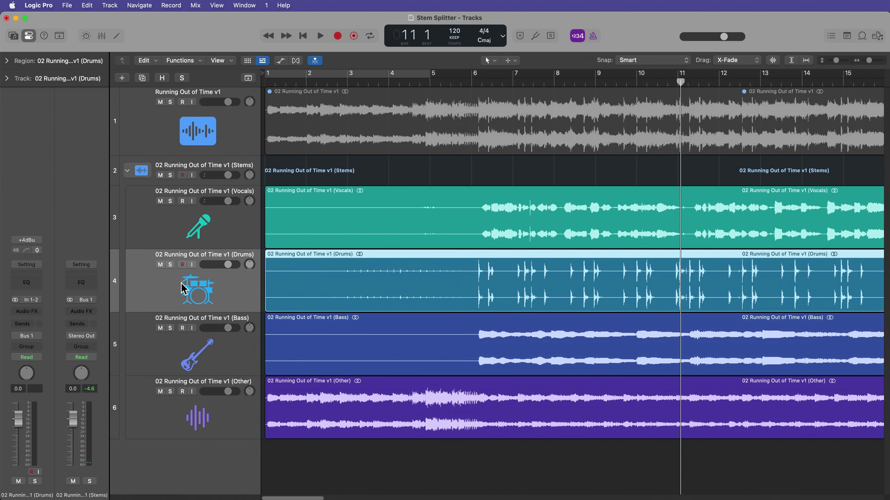
key("space")
key("s")
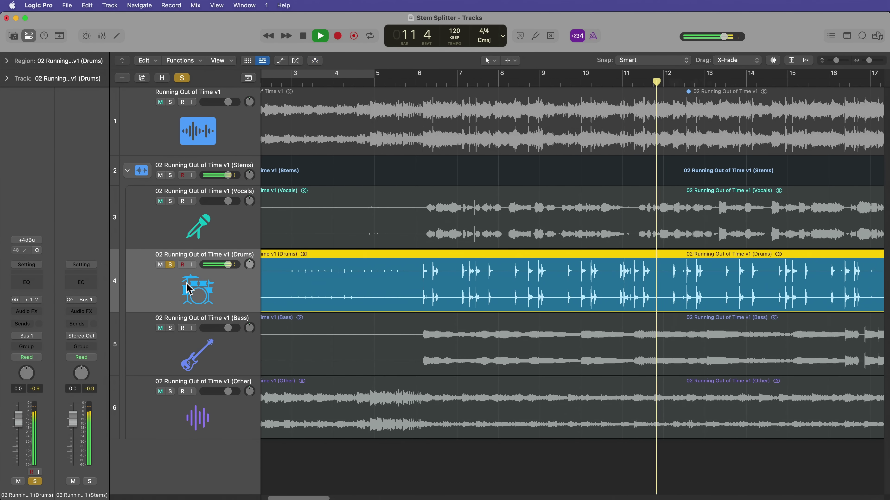
key("super+Left")
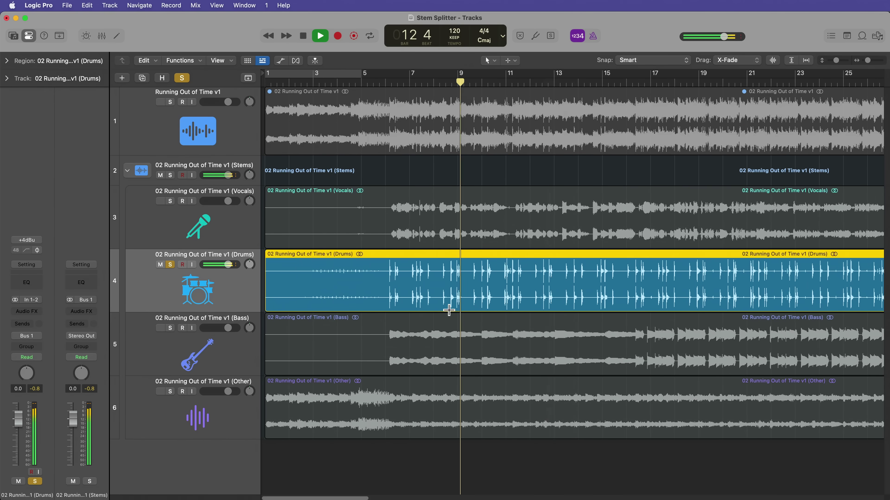
key("super+Left")
left_click(691, 82)
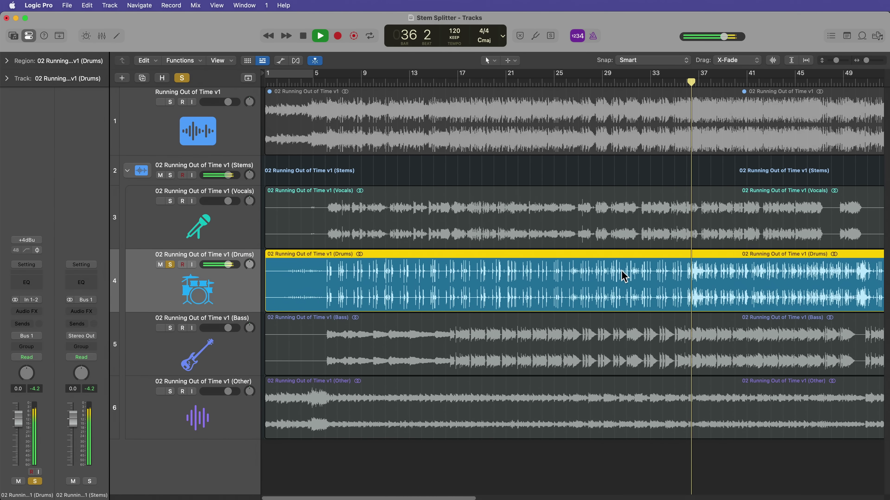
scroll(623, 277, "right", 10)
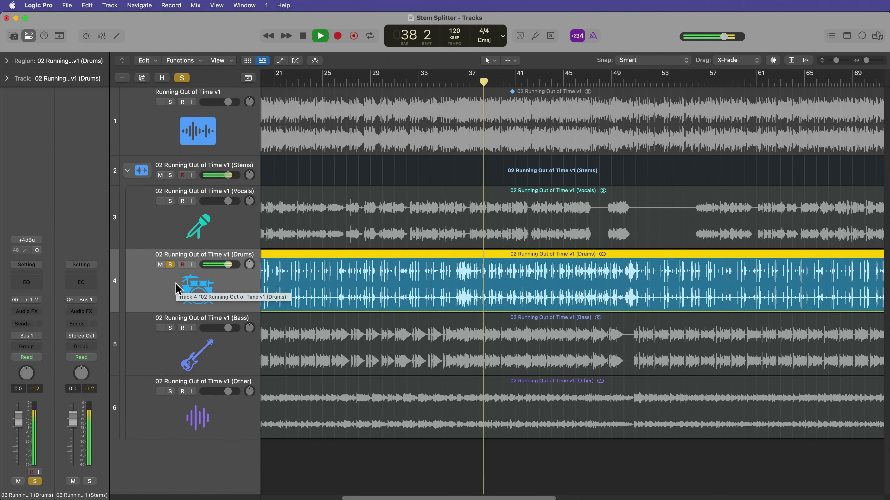
key("space")
key("s")
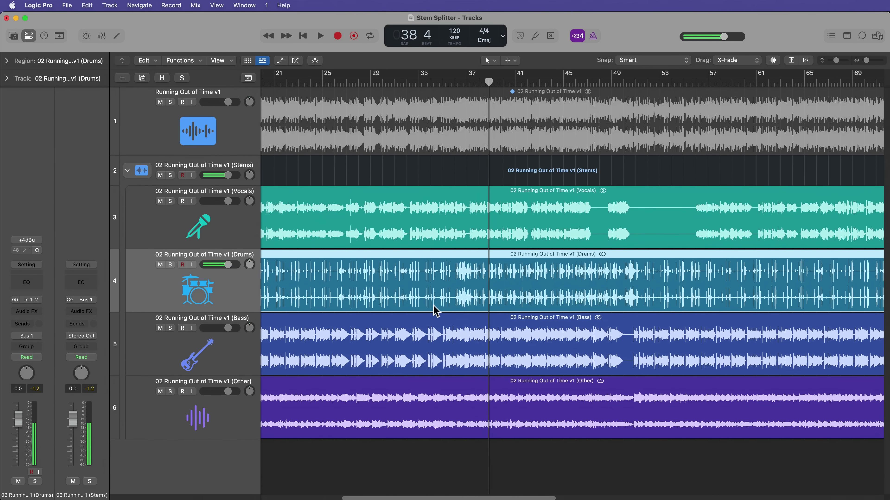
Audition the Bass stem in solo from bar 36, ending with playback stopped and solo off
left_click(454, 84)
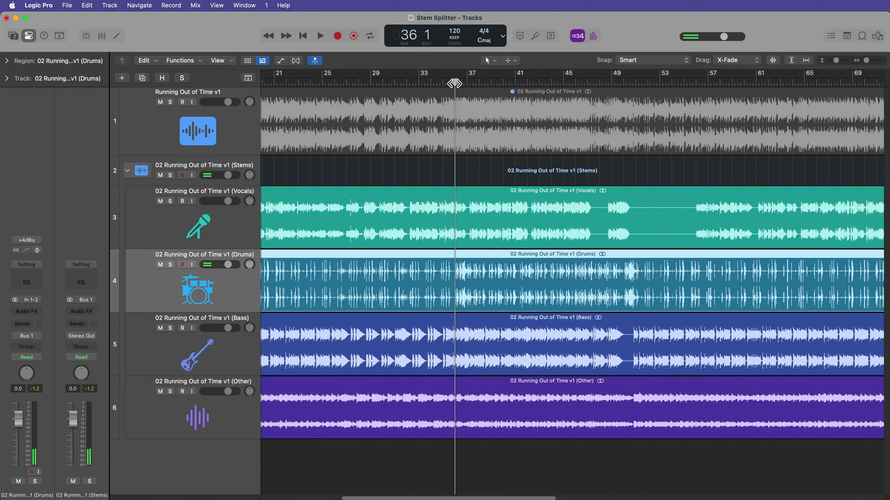
left_click(224, 356)
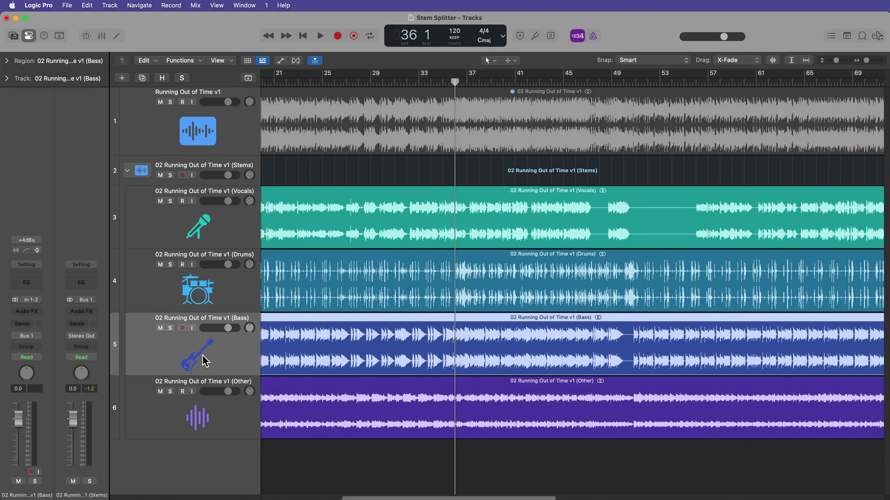
key("s")
key("space")
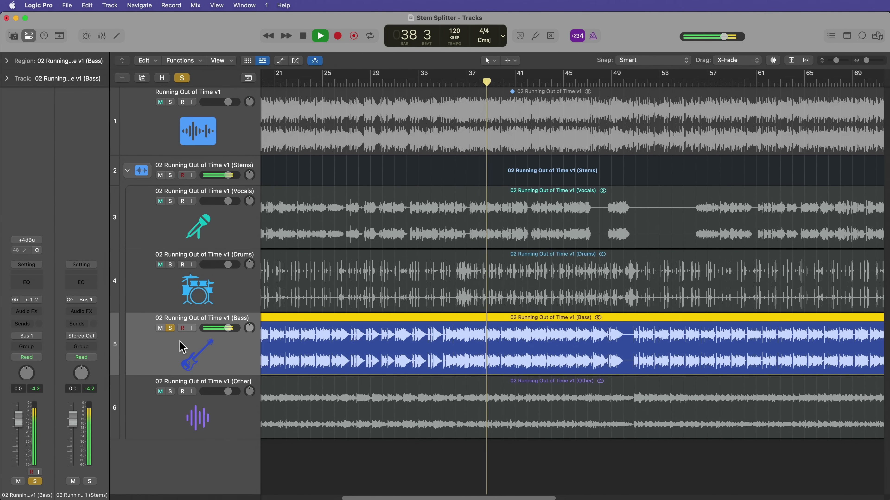
key("space")
left_click(169, 328)
Audition the Other stem in solo, then unsolo it while playback continues to hear all stems together
left_click(192, 409)
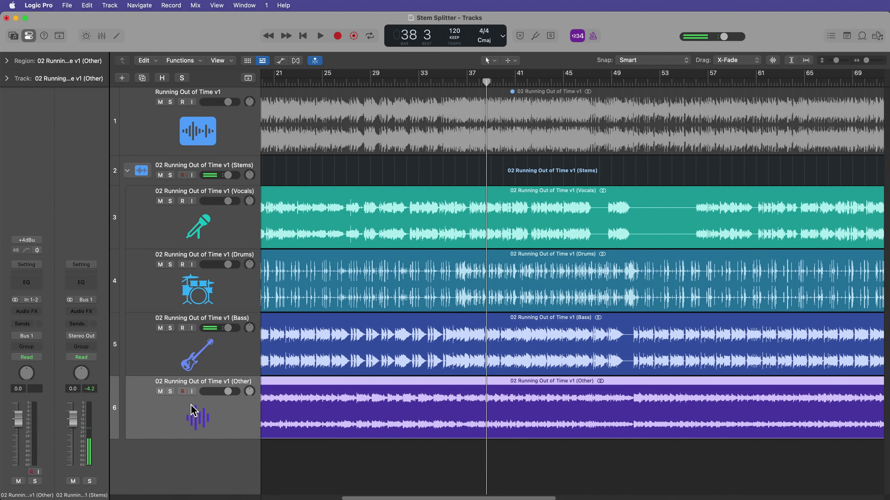
key("s")
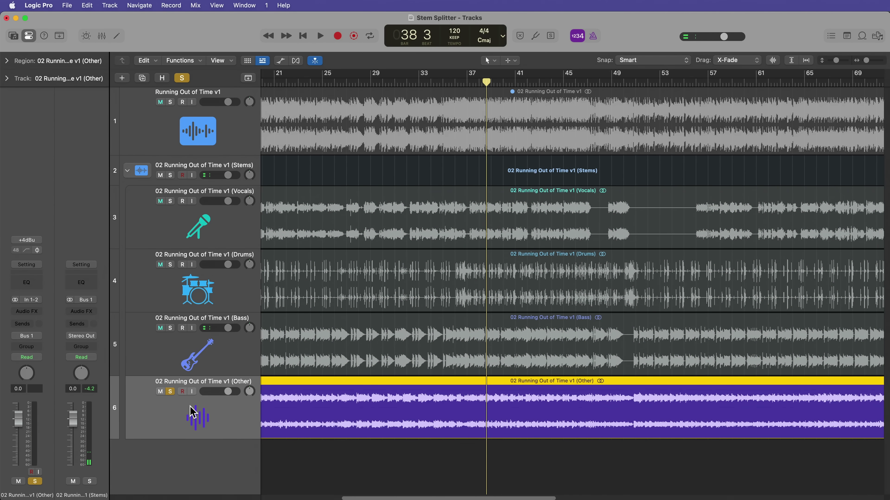
key("space")
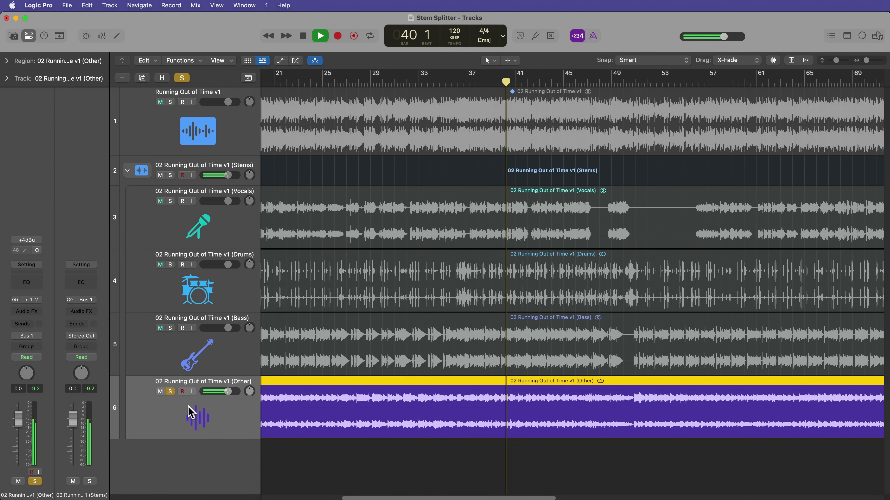
key("s")
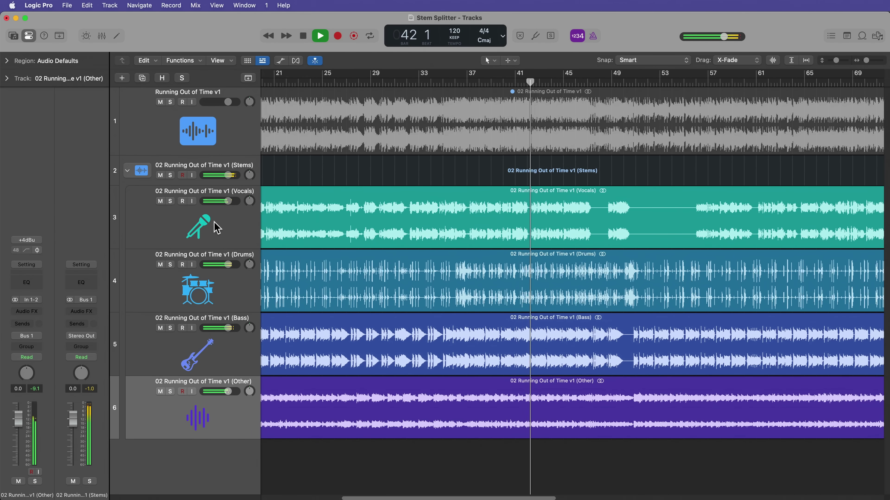
Solo the Vocals stem during playback to compare it with the full mix, then unsolo it and stop playback
left_click(198, 230)
key("s")
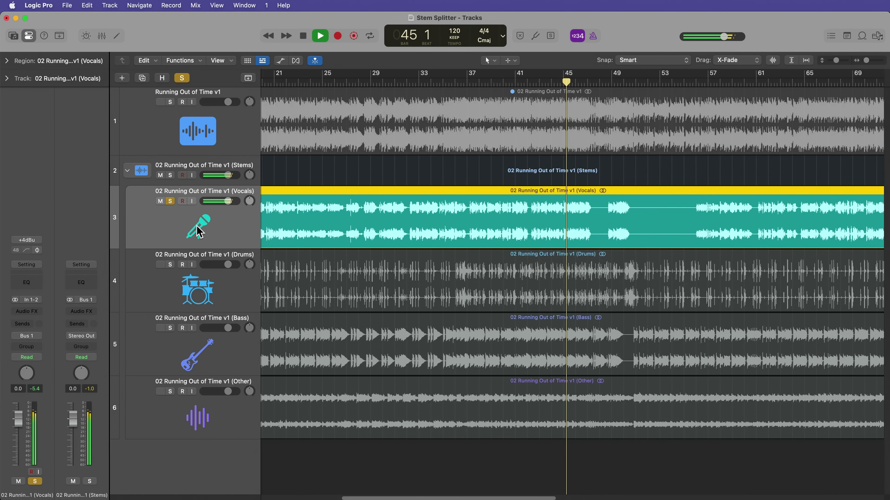
left_click(171, 201)
key("space")
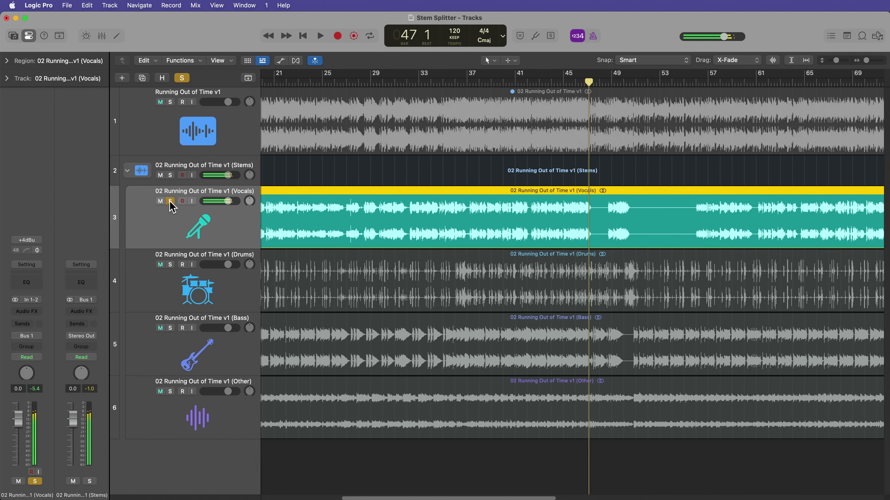
left_click(455, 452)
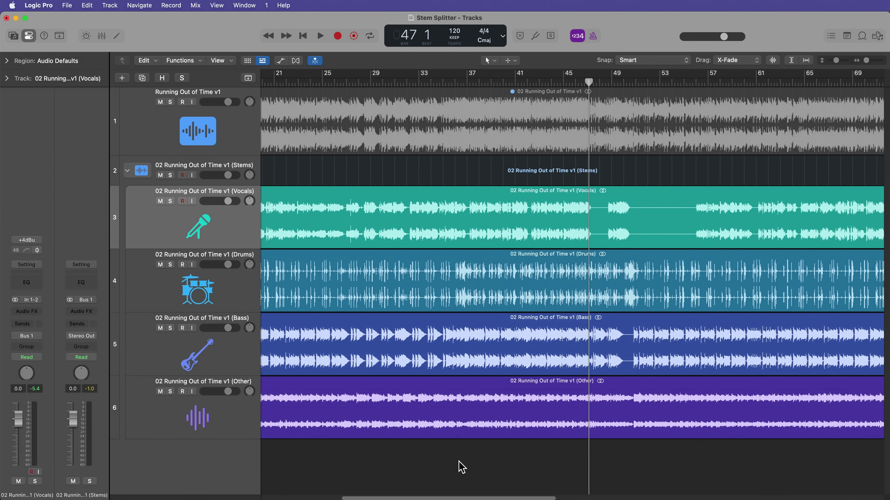
key("z")
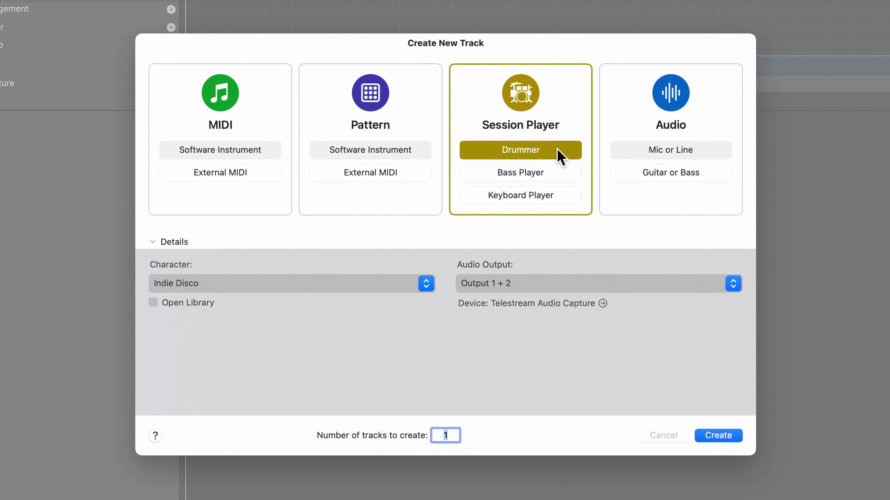
Look through the Session Player types and character list, and create a Drummer track with the Indie Disco character
left_click(559, 178)
left_click(561, 197)
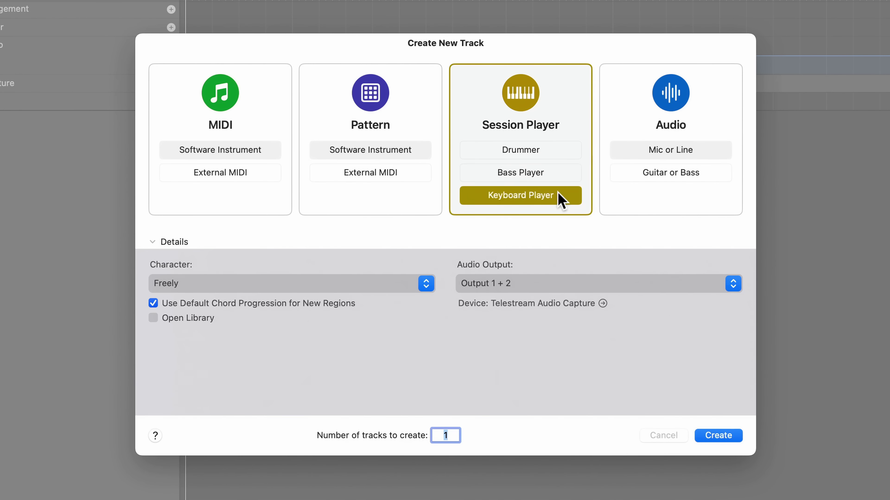
left_click(560, 172)
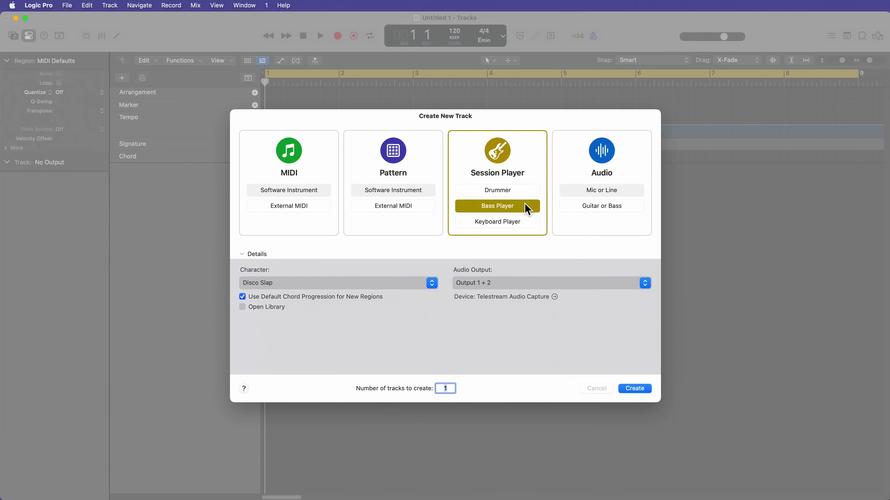
left_click(557, 151)
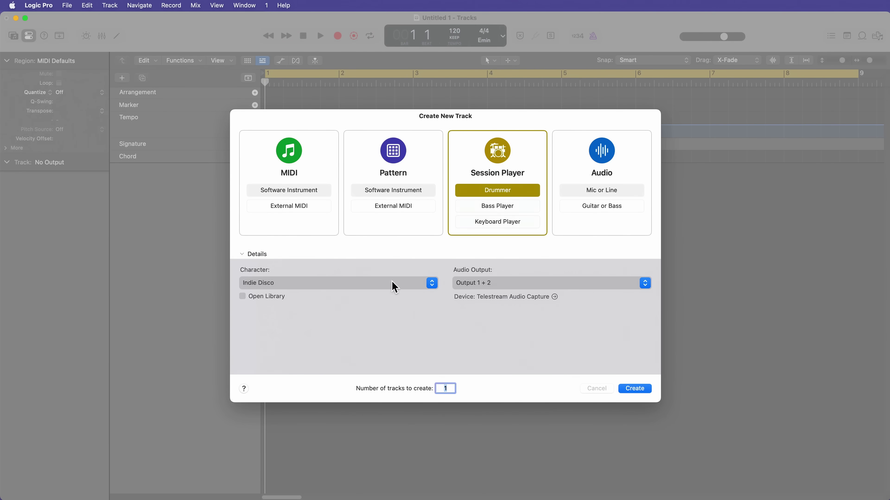
left_click(268, 282)
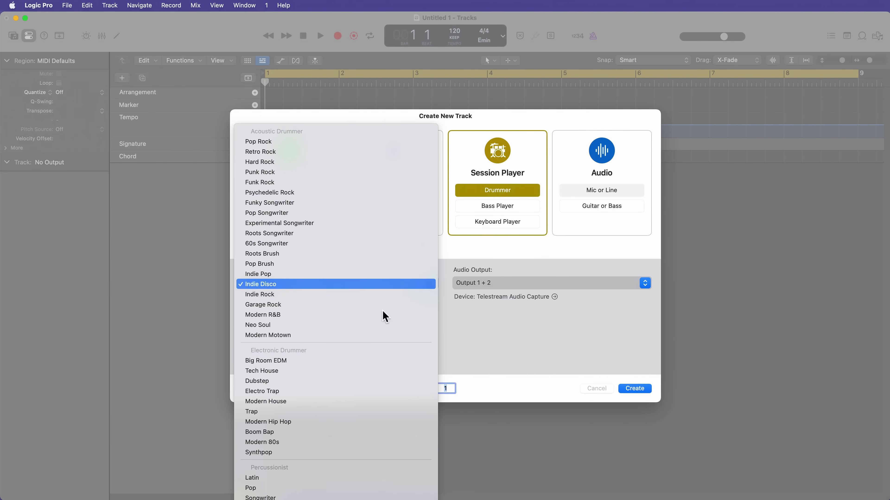
key("Escape")
left_click(641, 388)
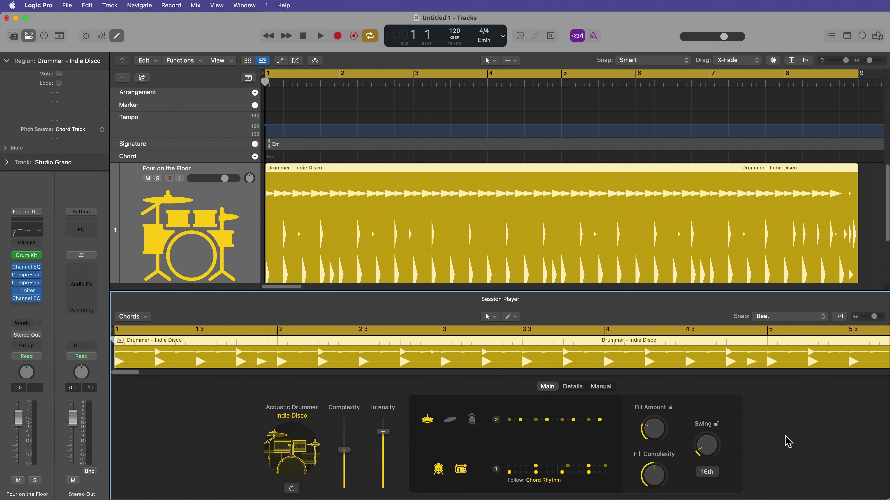
Hide the Session Player editor and reduce the height of the Four on the Floor drum track
key("e")
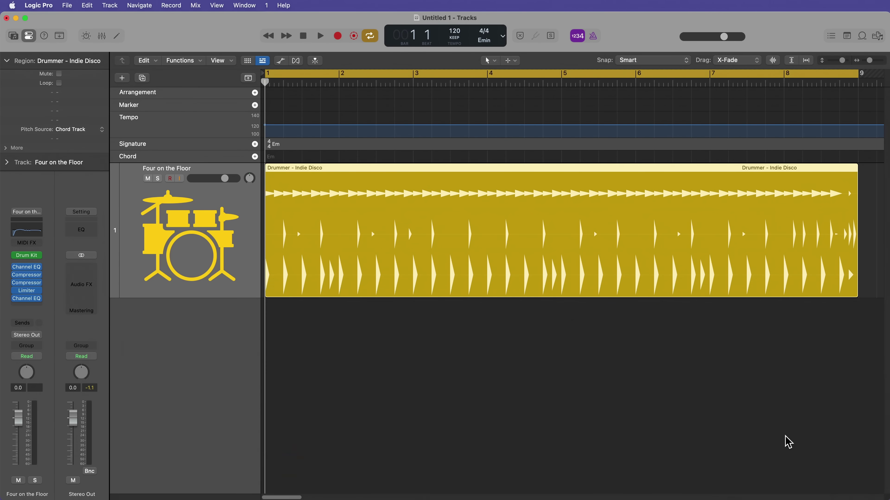
left_click(405, 399)
left_click_drag(219, 295, 218, 251)
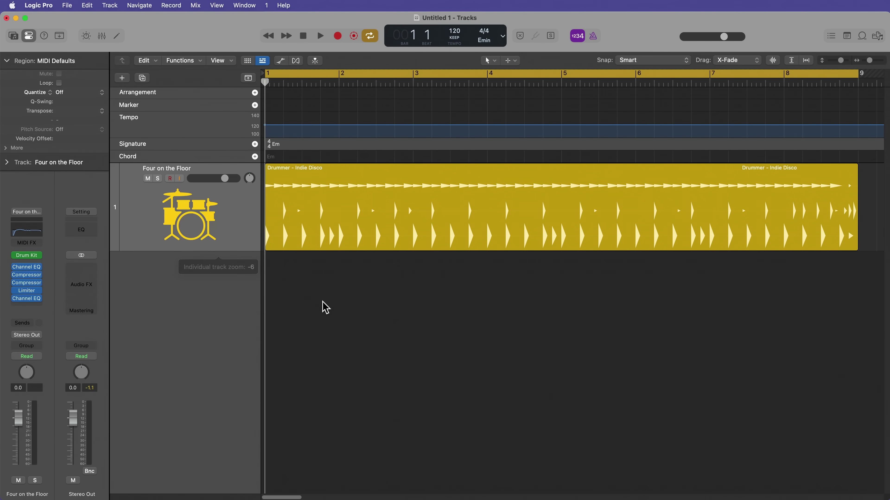
Add a Bass Player session track with the Disco Slap character and default chord progression, and hide the Session Player editor
left_click(121, 78)
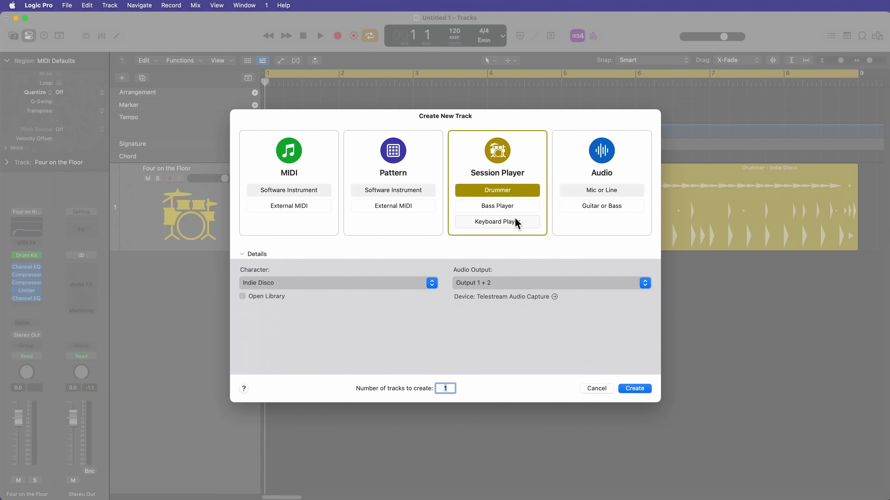
left_click(517, 210)
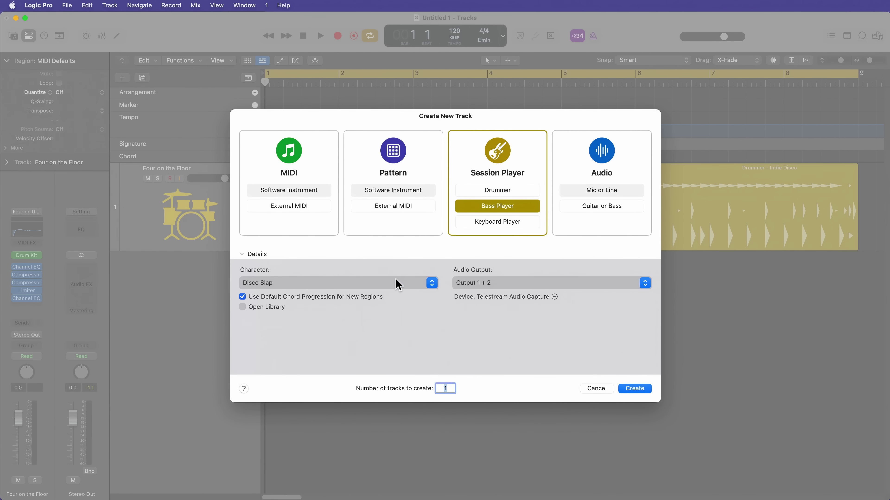
left_click(398, 284)
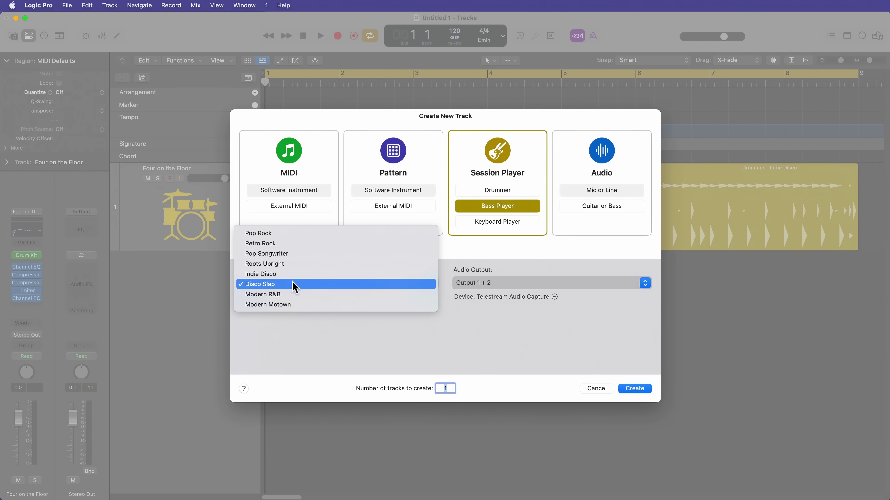
left_click(296, 287)
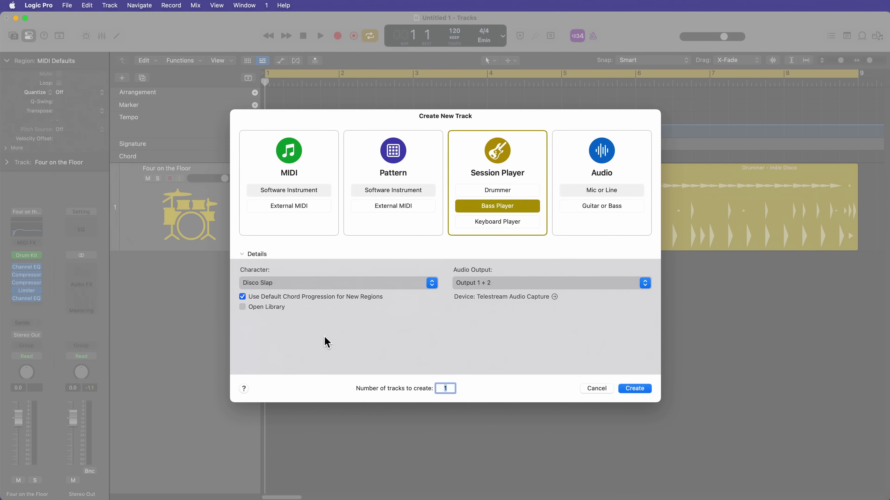
left_click(633, 389)
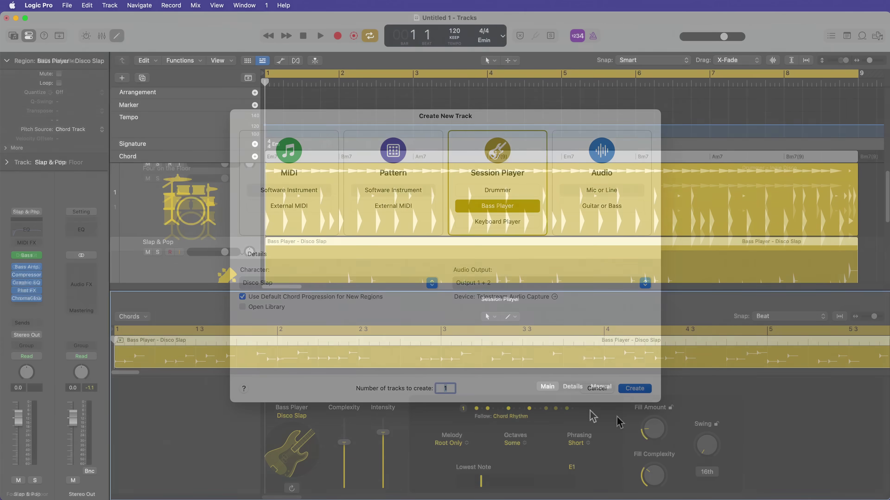
left_click(500, 423)
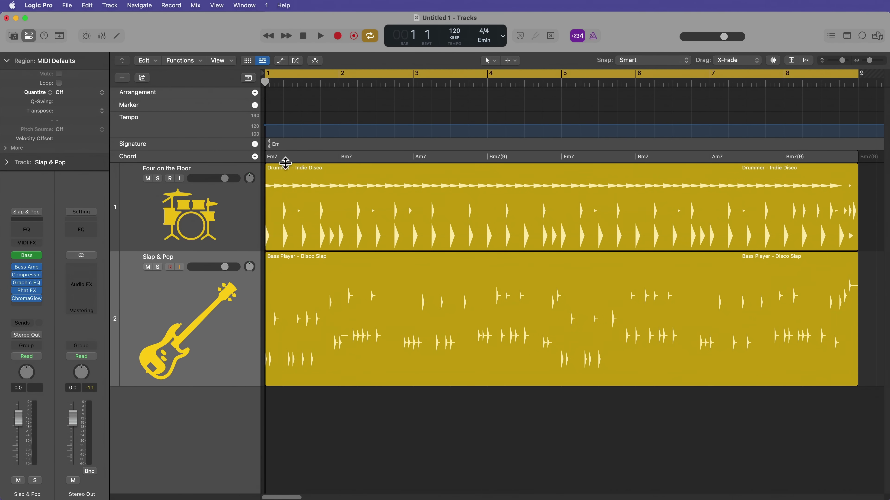
Select the chords on the Chord track, hide the global tracks, and select the Slap & Pop track
left_click(288, 158)
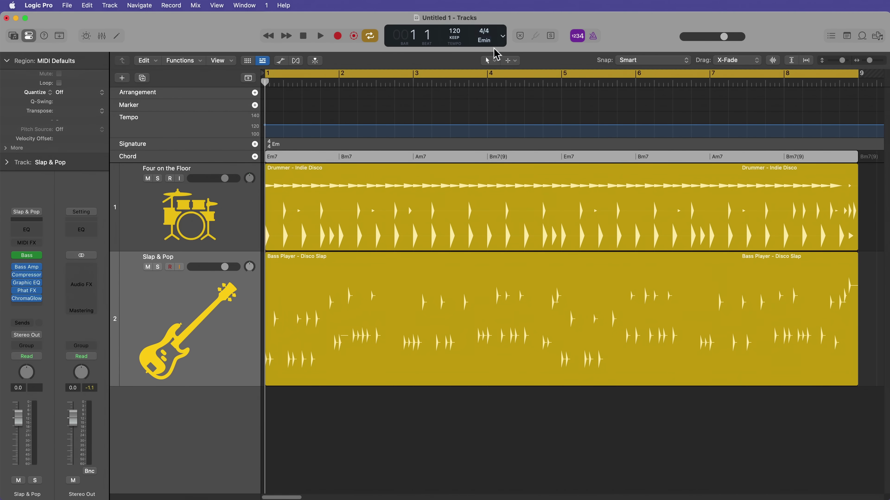
key("g")
left_click(235, 280)
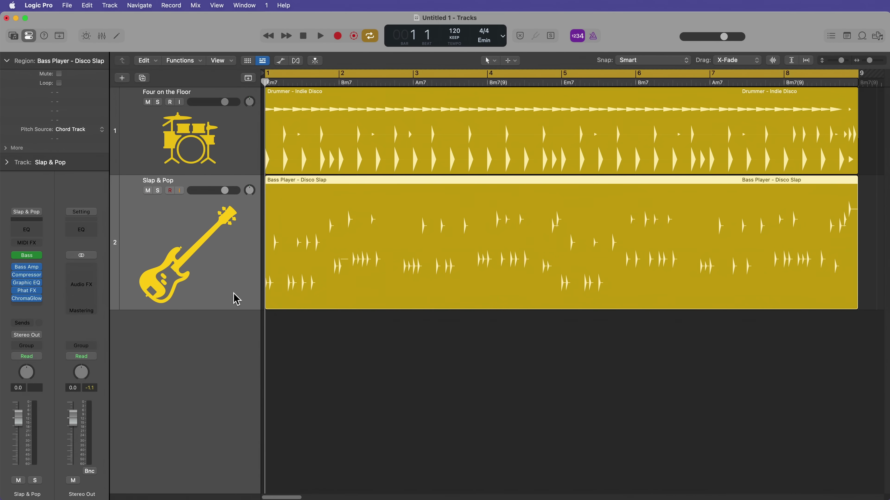
Play the drums and bass together, slightly increasing the Slap & Pop track's height meanwhile, and stop playback
left_click(324, 377)
key("space")
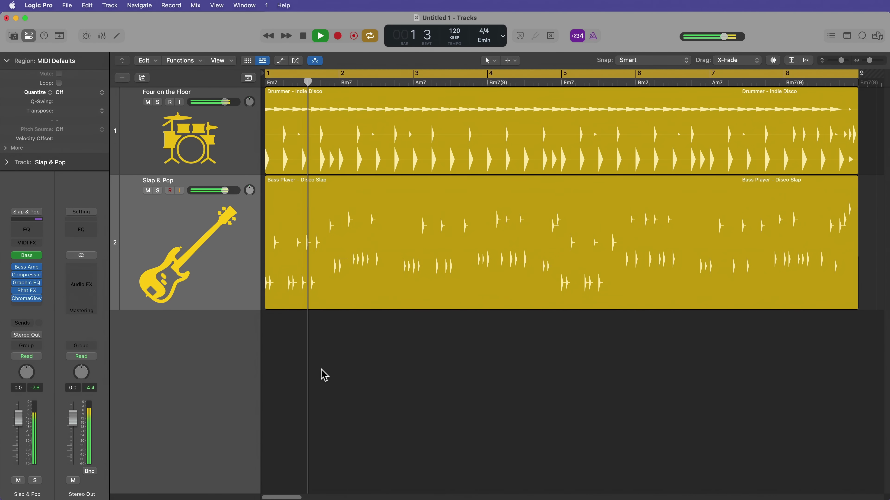
left_click_drag(209, 310, 209, 325)
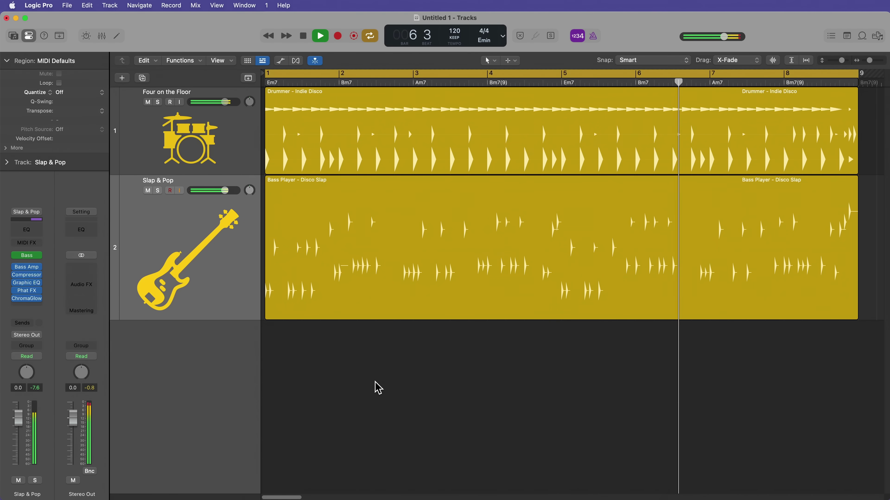
key("space")
Show the global tracks to examine the tempo, signature and chord tracks, and hide them again
key("g")
left_click(244, 290)
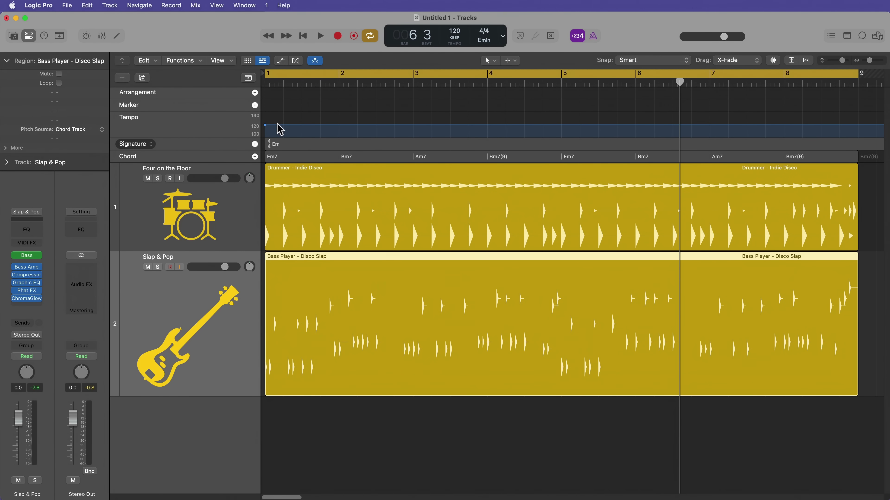
left_click(248, 79)
Open the Disco Slap bass region in the Session Player editor and enlarge the editor area
left_click(484, 338)
double_click(448, 251)
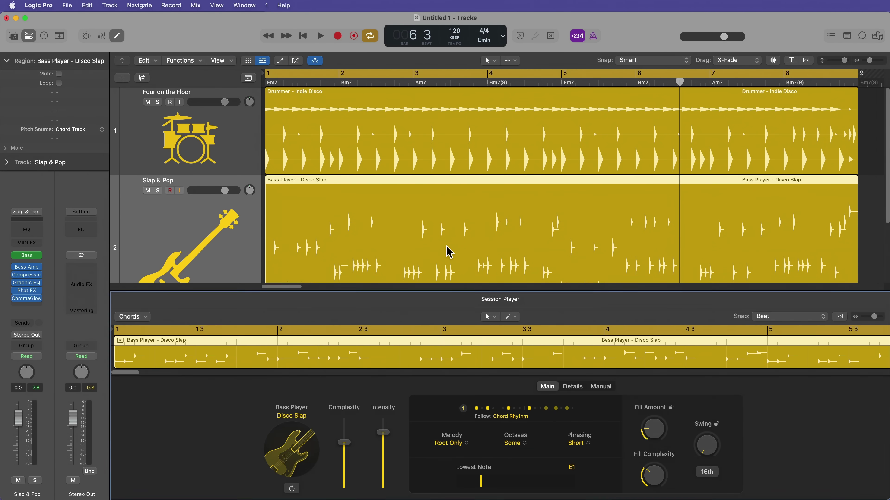
left_click_drag(551, 292, 553, 231)
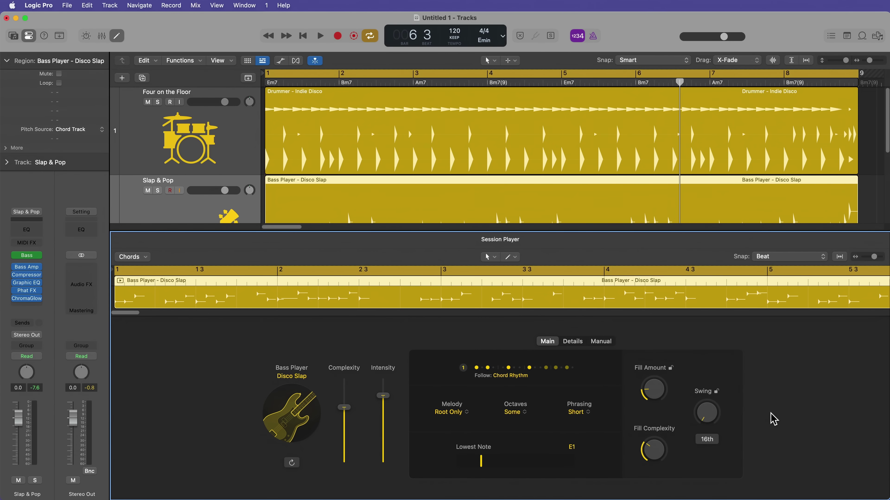
Switch the bass player's style to Pop Rock and audition the new part, ending with playback stopped
left_click(297, 377)
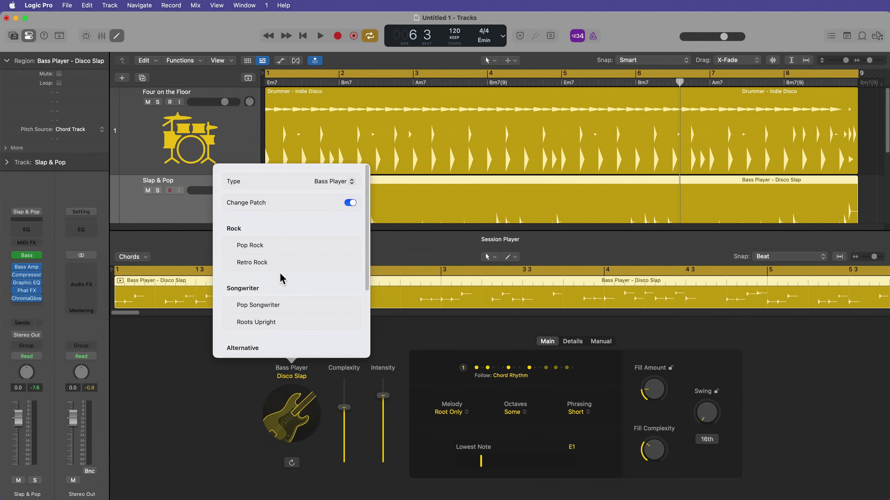
left_click(250, 246)
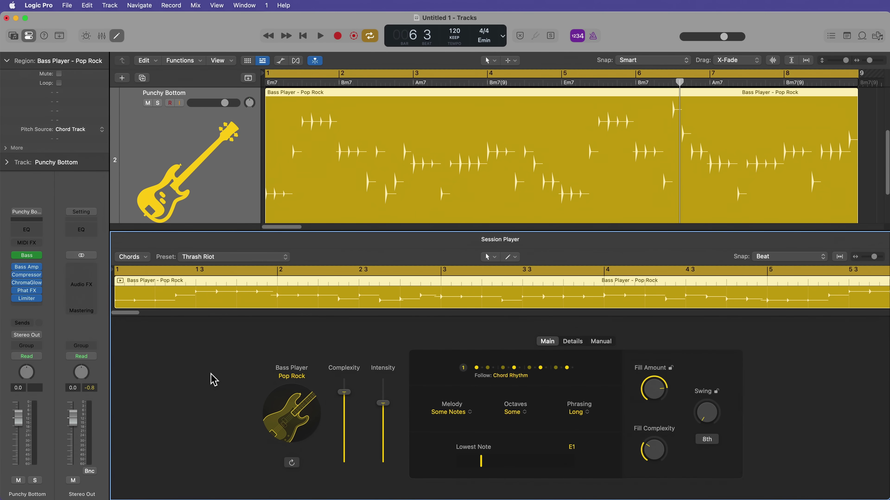
key("space")
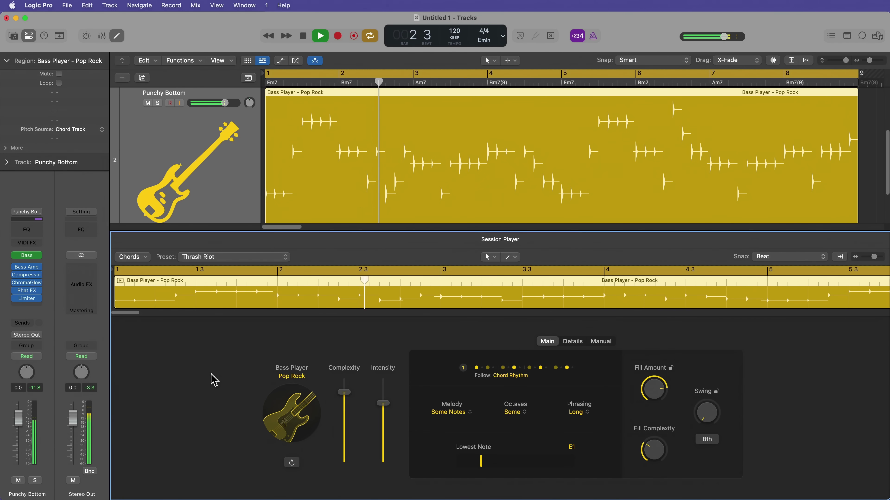
key("space")
Change the bass player's style to Indie Disco and audition it, ending with playback stopped
left_click(299, 376)
scroll(307, 326, "down", 5)
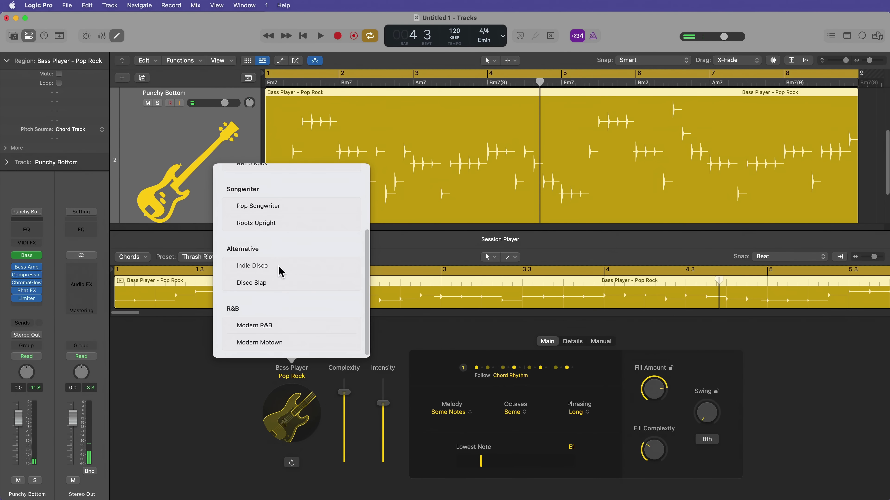
left_click(252, 266)
left_click(206, 401)
key("space")
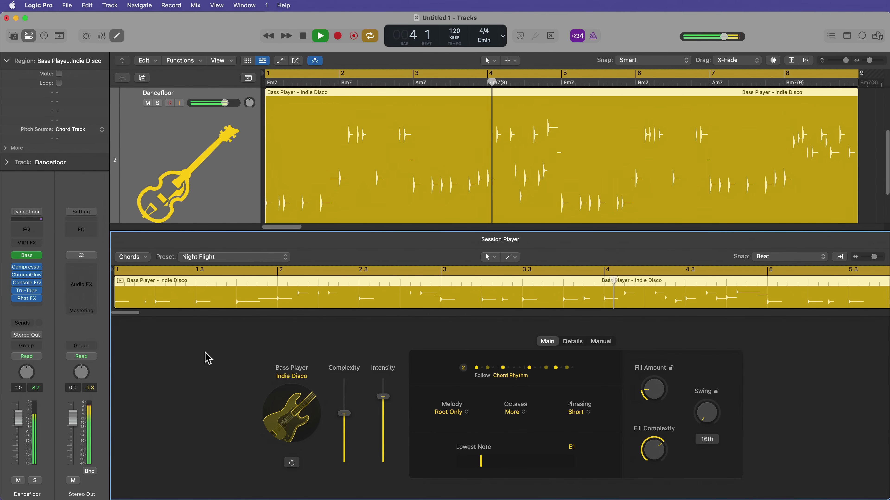
key("space")
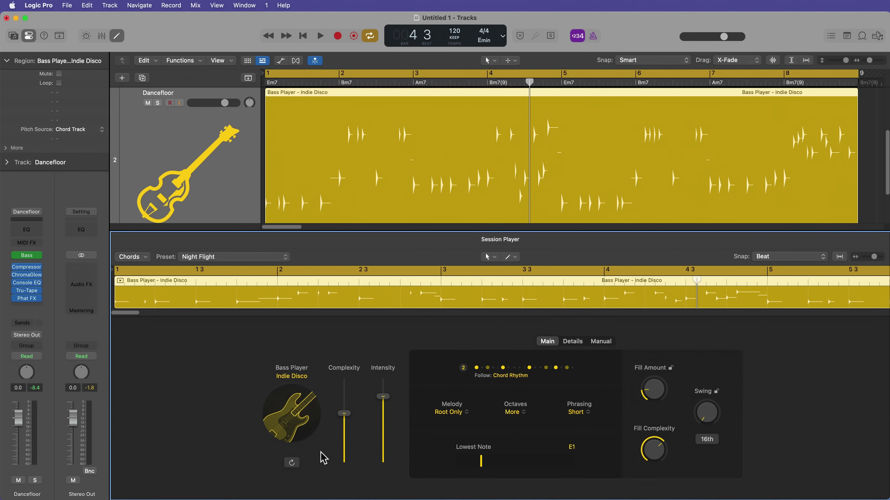
Show the sound Library for the Dancefloor bass track and hide it again
left_click(12, 37)
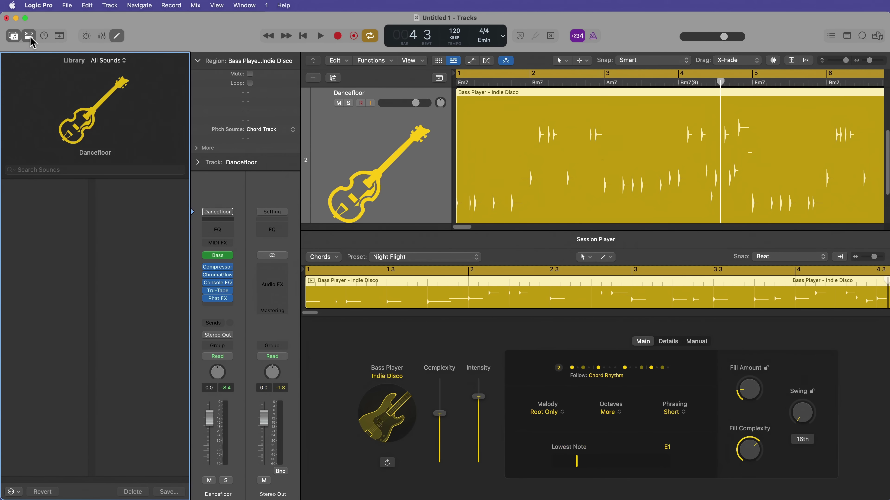
left_click(30, 38)
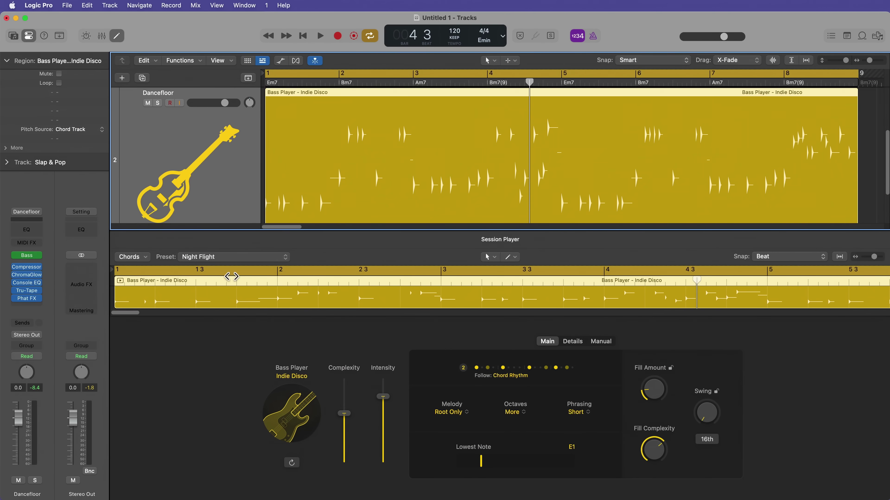
Audition the bass presets Before Sunrise, Brooklyn Heights and House Party during playback, keeping House Party
left_click(217, 257)
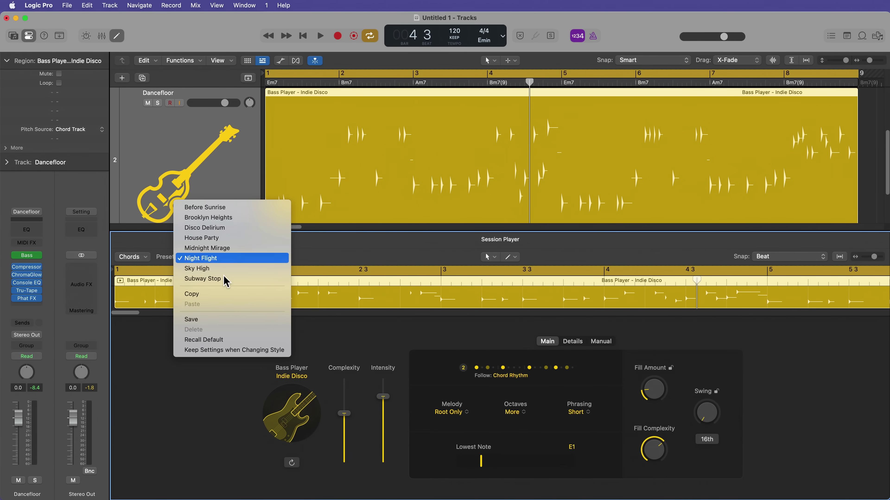
left_click(223, 210)
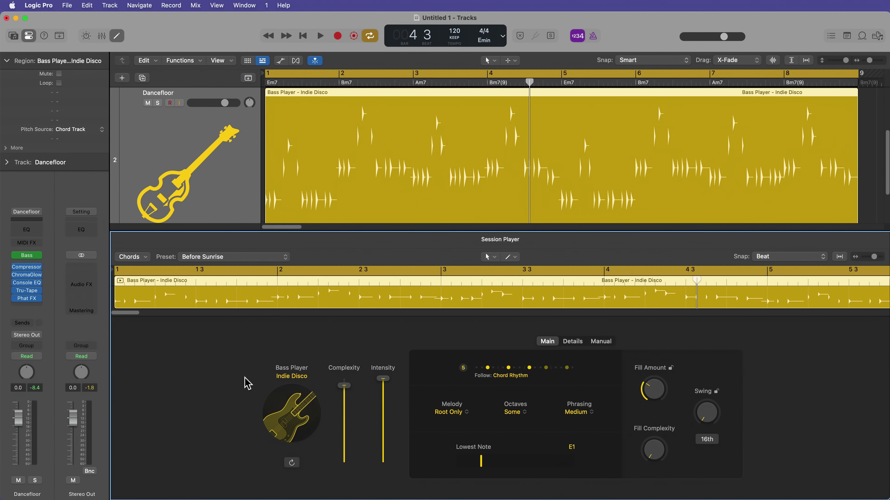
key("space")
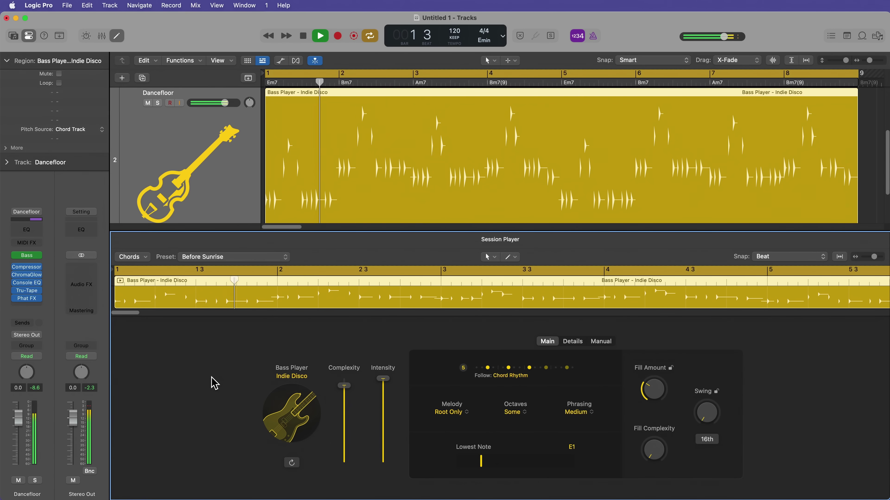
left_click(227, 257)
left_click(234, 270)
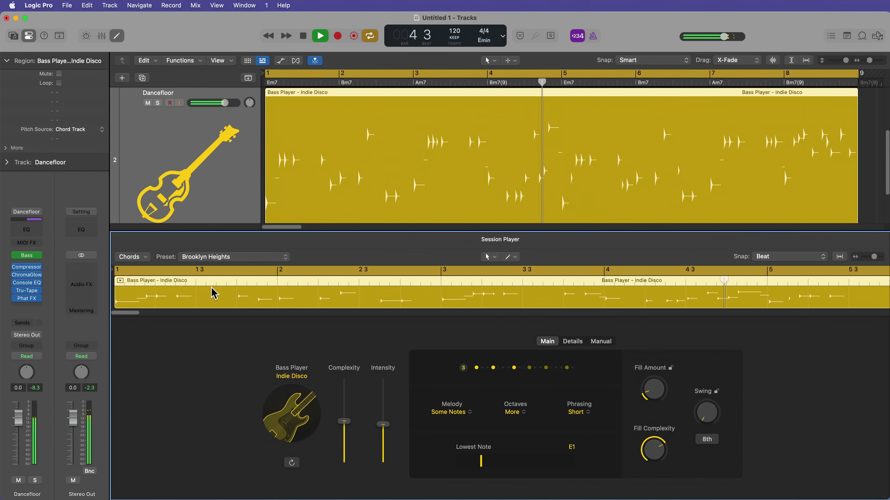
left_click(217, 257)
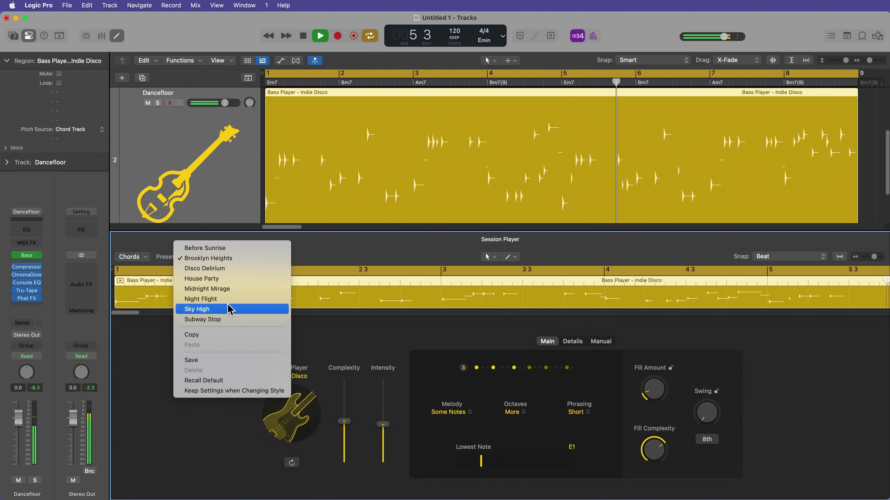
left_click(226, 279)
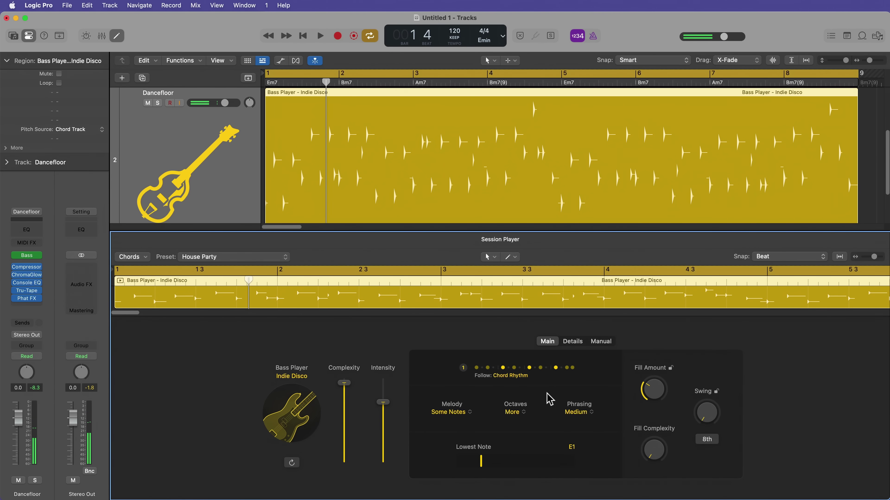
Lower the bass player's Complexity to slightly below the middle of its range
left_click_drag(345, 417, 344, 430)
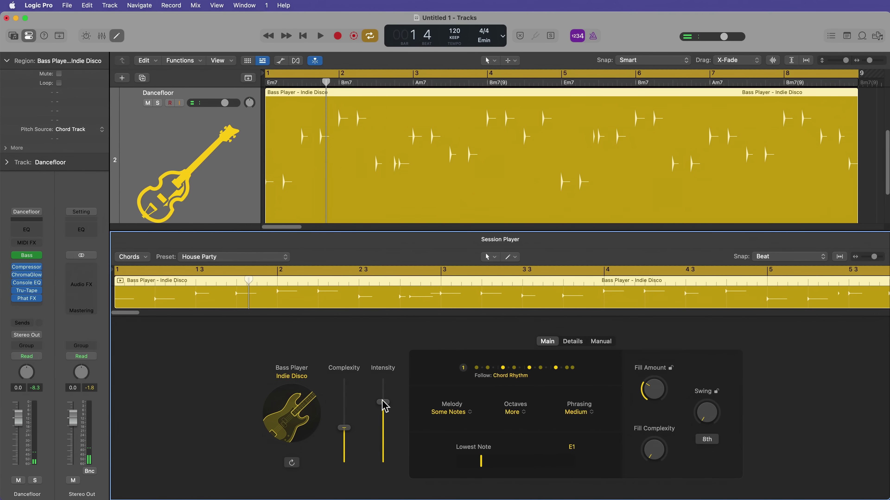
Try higher Complexity for the bass player, return it to slightly below the middle, and raise Intensity to near its maximum
left_click_drag(382, 403, 383, 394)
left_click_drag(354, 398, 350, 388)
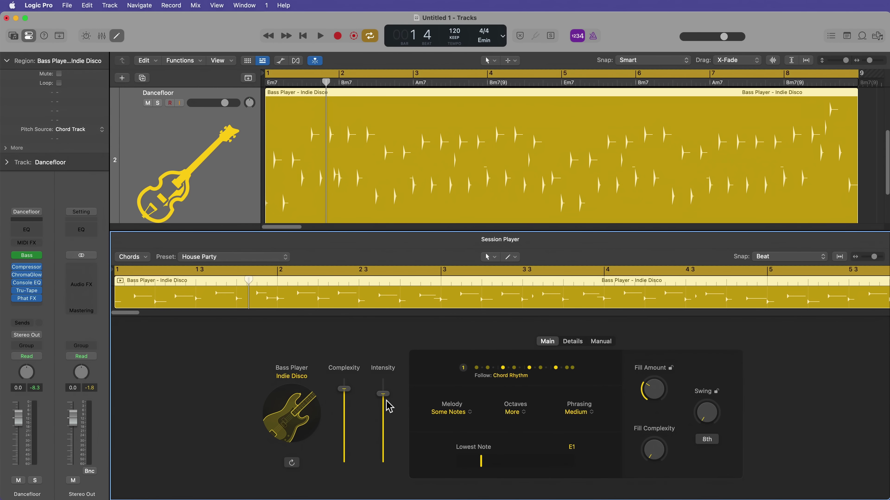
mouse_move(383, 394)
left_mouse_down()
mouse_move(384, 428)
mouse_move(393, 406)
left_mouse_up()
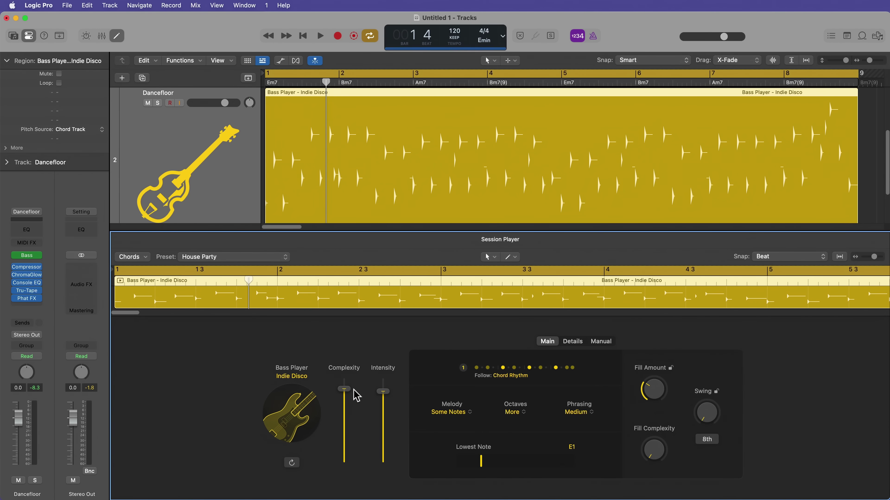
left_click_drag(348, 389, 354, 430)
left_click_drag(380, 396, 380, 395)
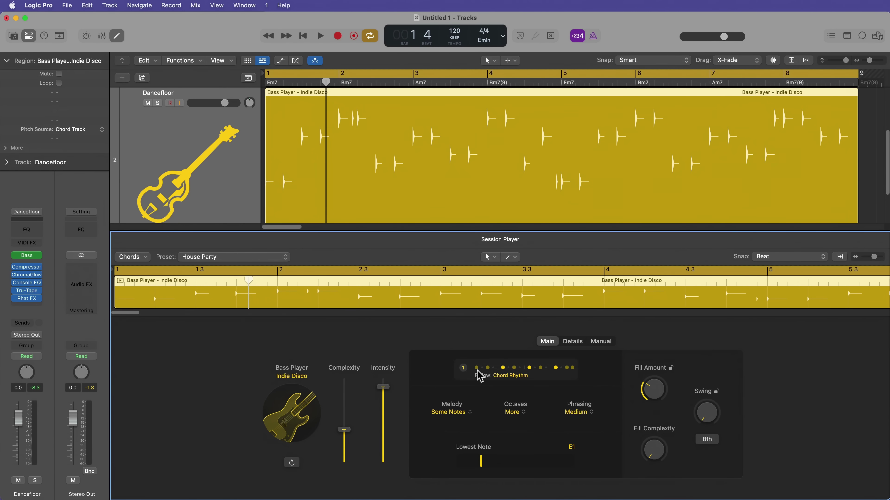
Switch the bass rhythm to pattern 2 and raise Complexity to about three-quarters during playback, ending with playback stopped
left_click(495, 365)
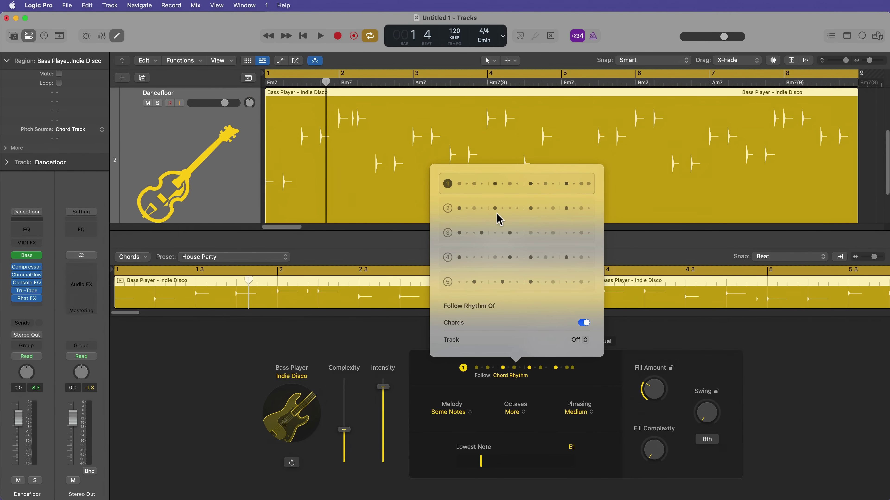
left_click(525, 210)
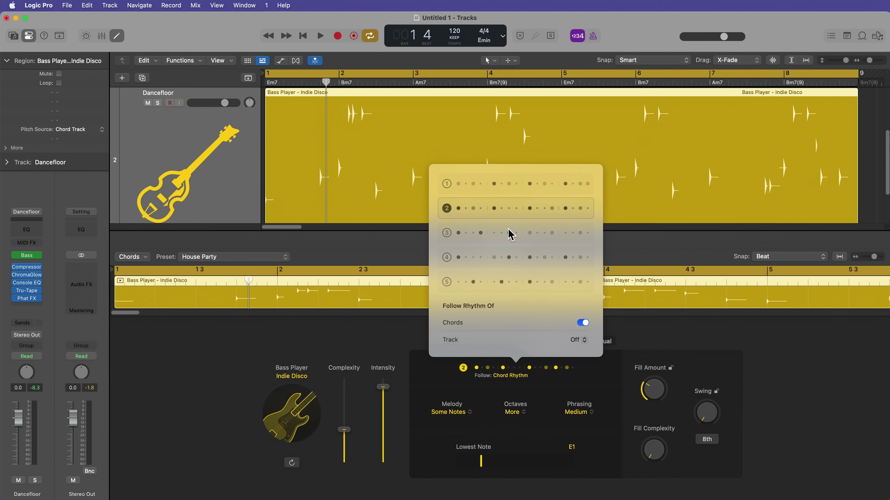
left_click(381, 343)
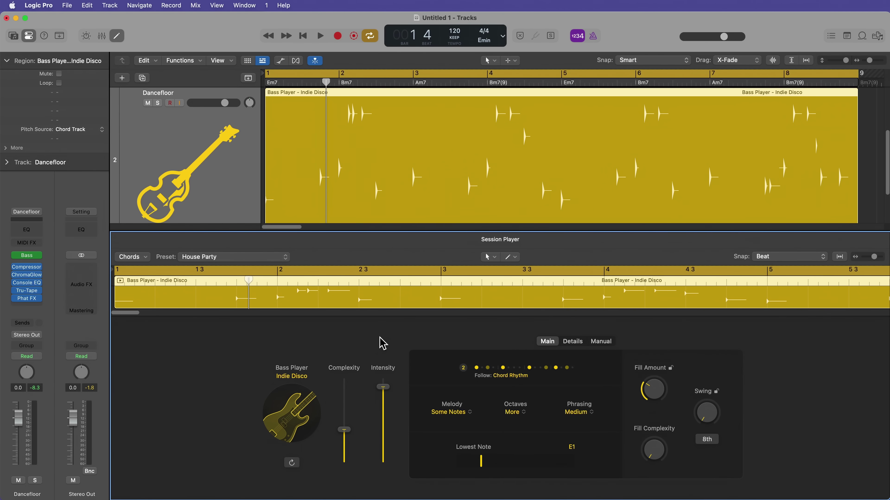
key("space")
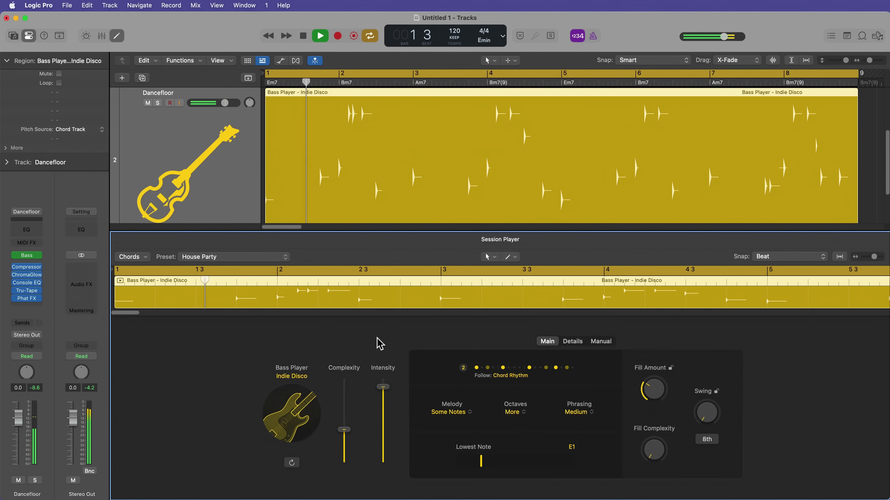
left_click_drag(344, 429, 344, 401)
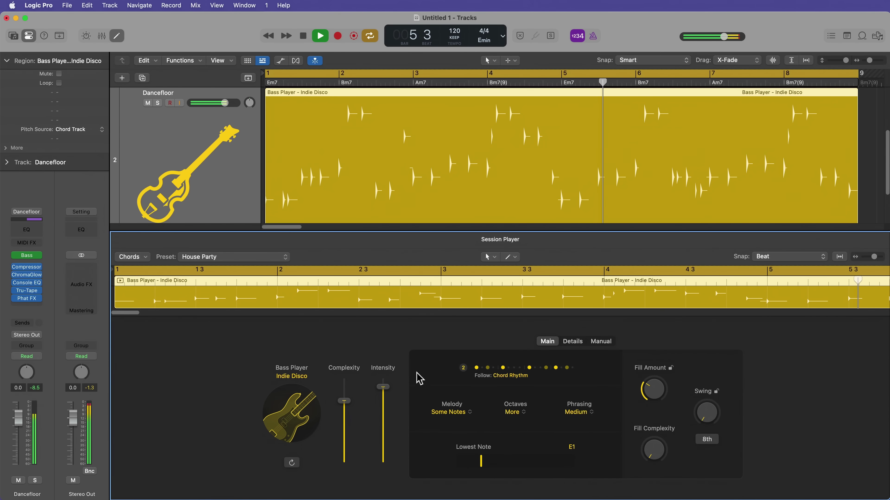
key("space")
Change the bass player's style to Disco Slap and audition it, ending with playback stopped
left_click(291, 372)
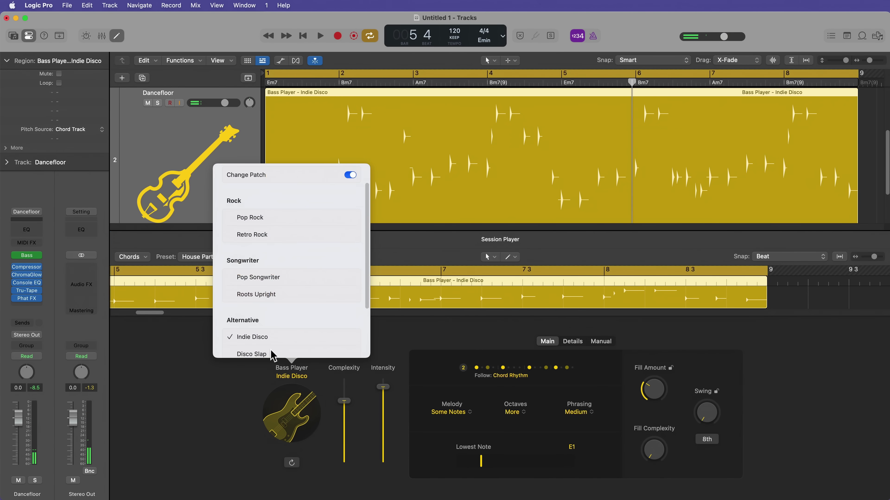
left_click(267, 355)
left_click(209, 387)
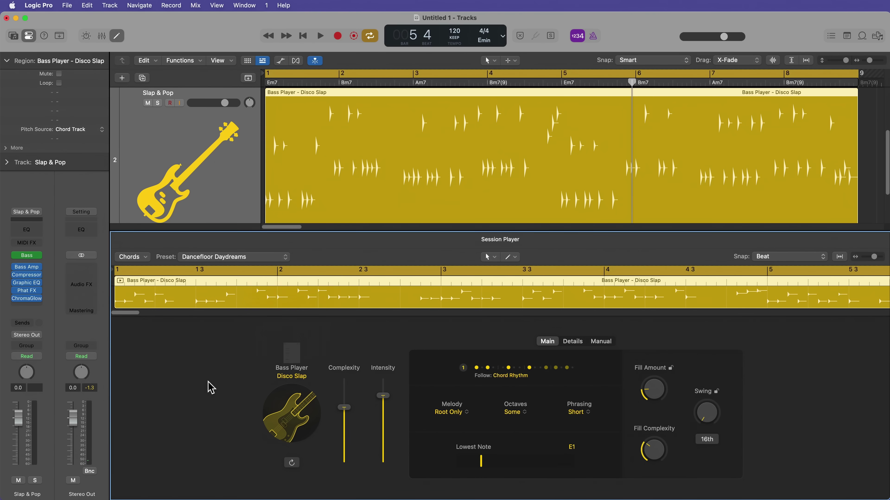
key("space")
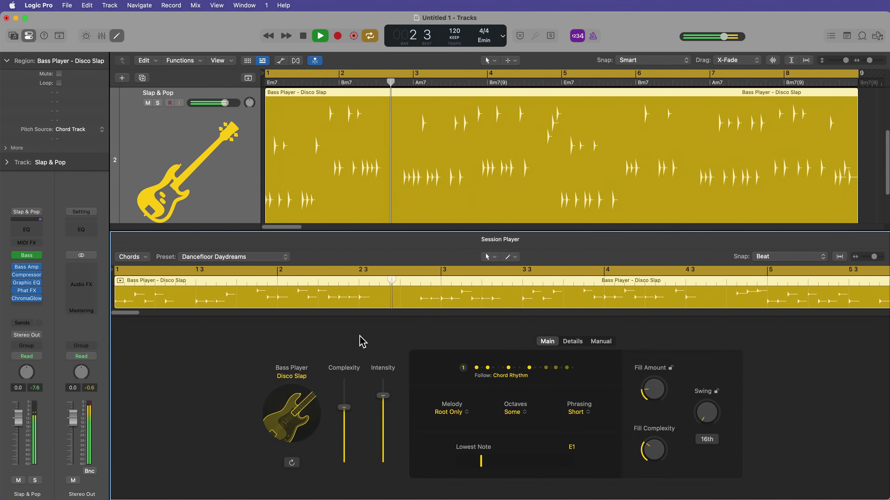
key("space")
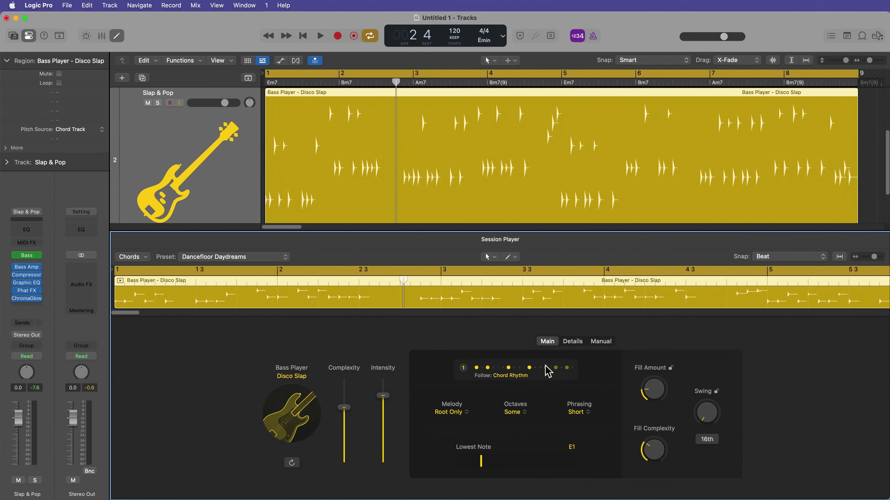
View the bass player's Details, then create a one-bar manual pattern with steps 1, 4, 7, 9, 11, 12, 14, 15 and 16 active
left_click(572, 343)
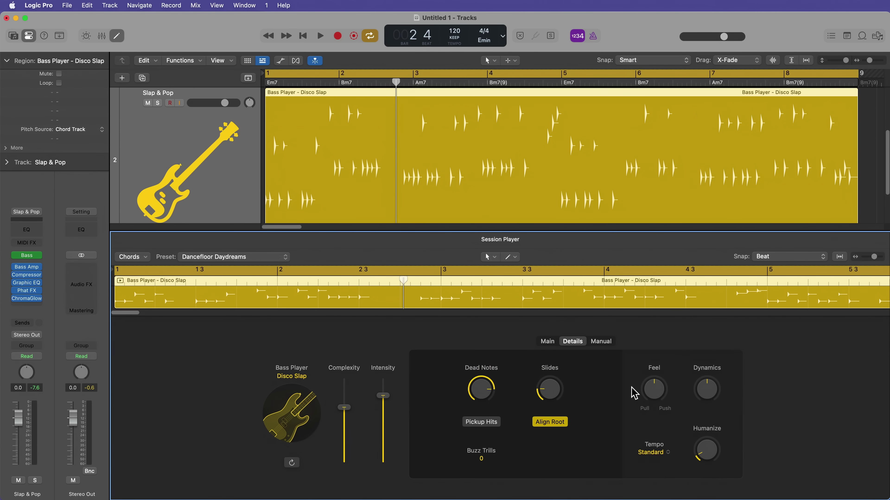
left_click(604, 344)
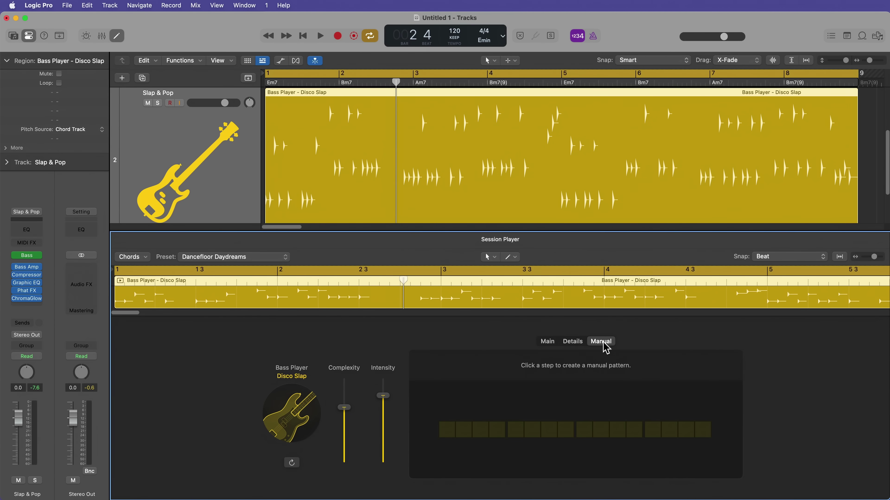
left_click(447, 431)
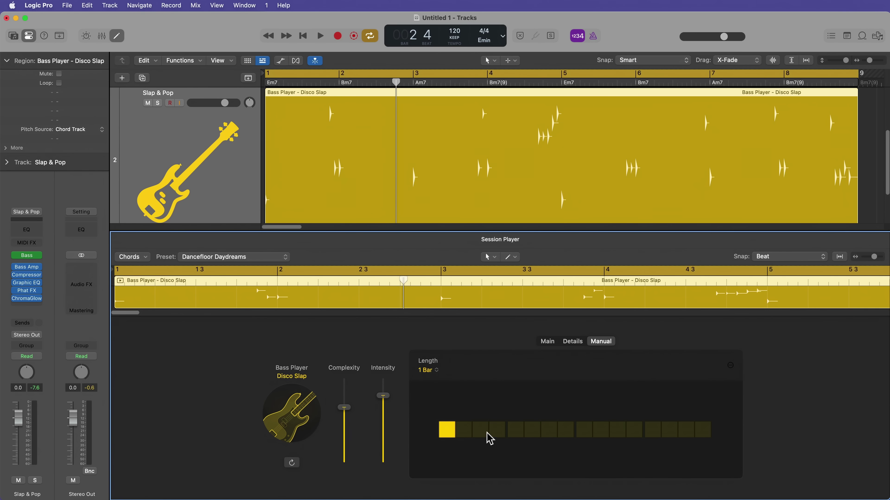
left_click(496, 431)
left_click(548, 431)
left_click(583, 430)
left_click(617, 430)
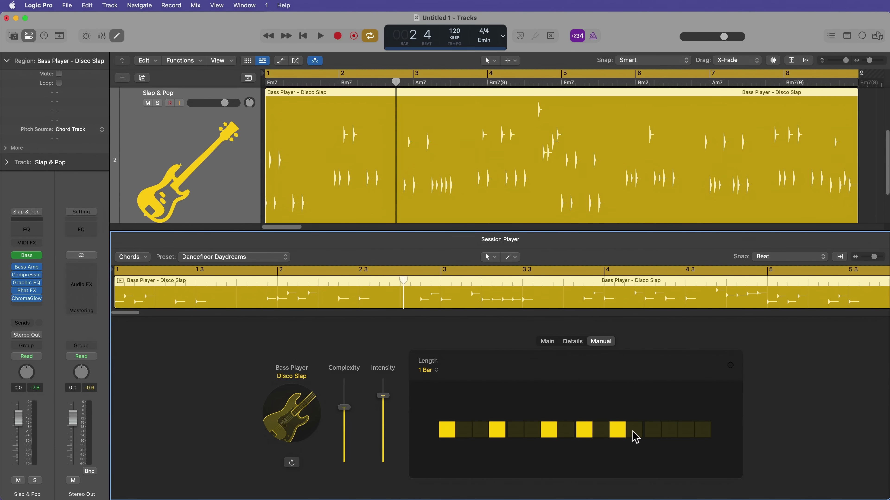
left_click(635, 431)
left_click(669, 431)
left_click(686, 432)
left_click(702, 431)
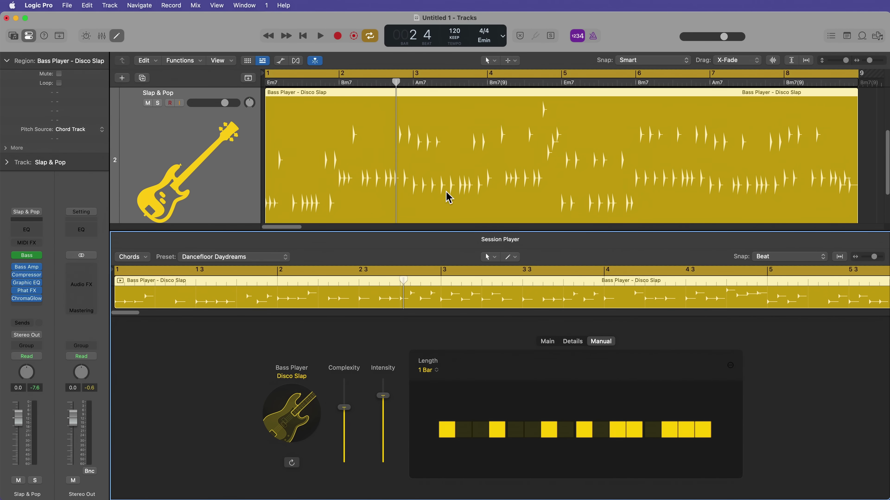
Audition the manual bass pattern and turn off step 15 during playback, ending with playback stopped
key("space")
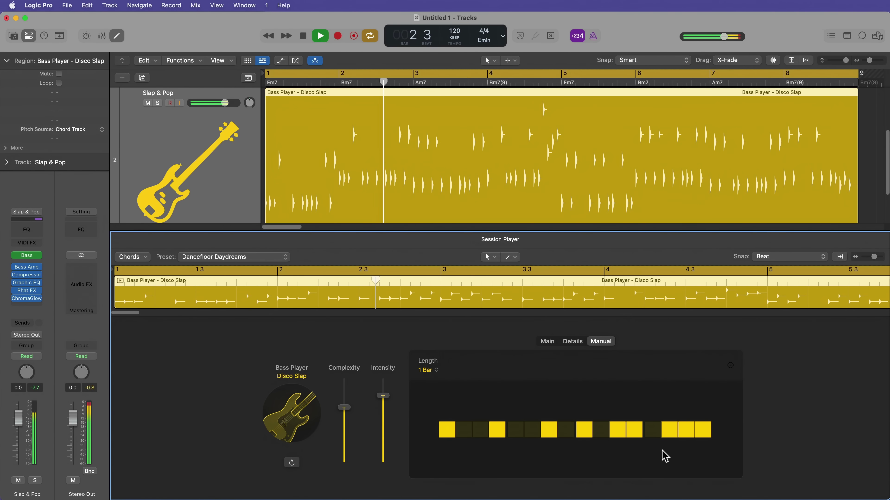
left_click(679, 432)
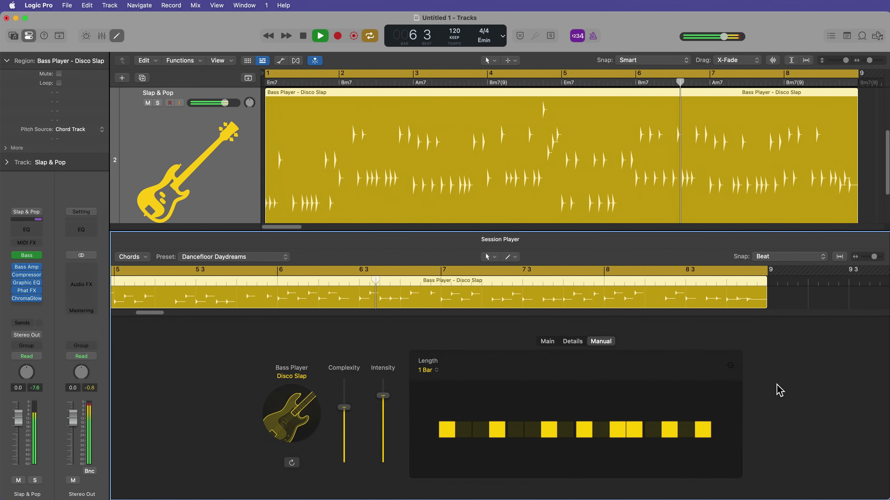
key("space")
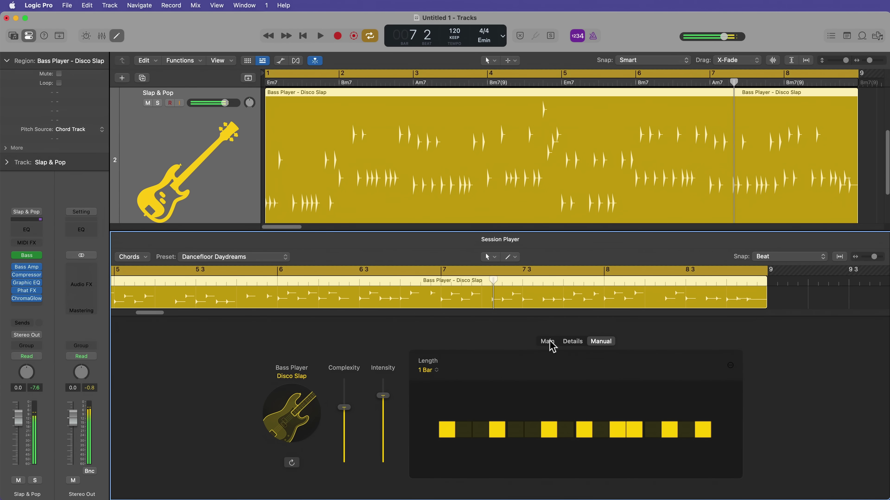
Replace the bass player's manual pattern with preset rhythm pattern 1
left_click(547, 342)
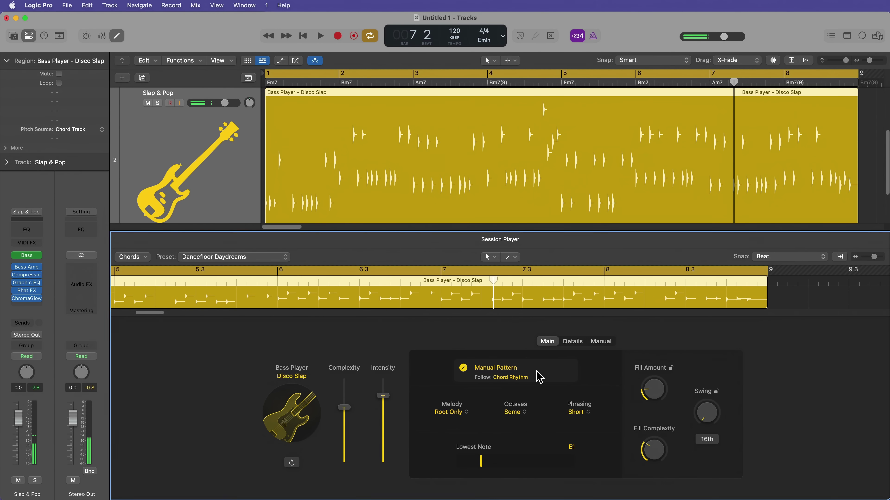
left_click(538, 376)
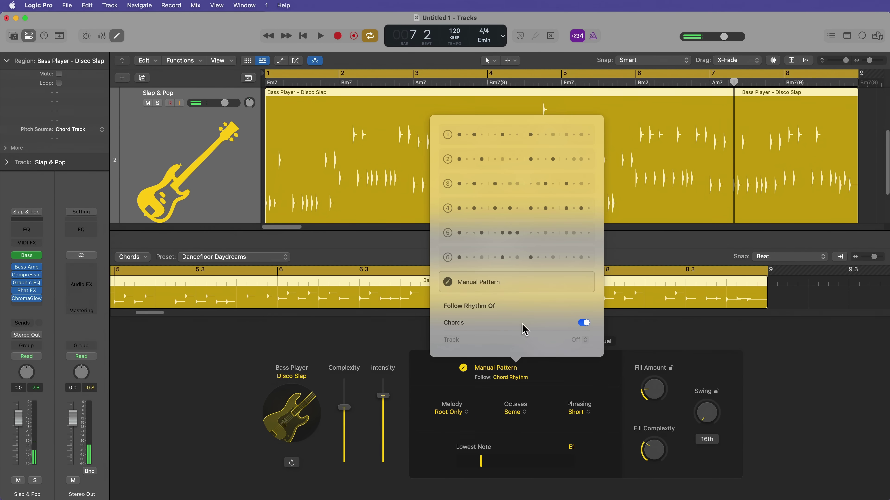
left_click(500, 140)
Play the arrangement with the Session Player editor hidden and increase the Four on the Floor track's height
key("space")
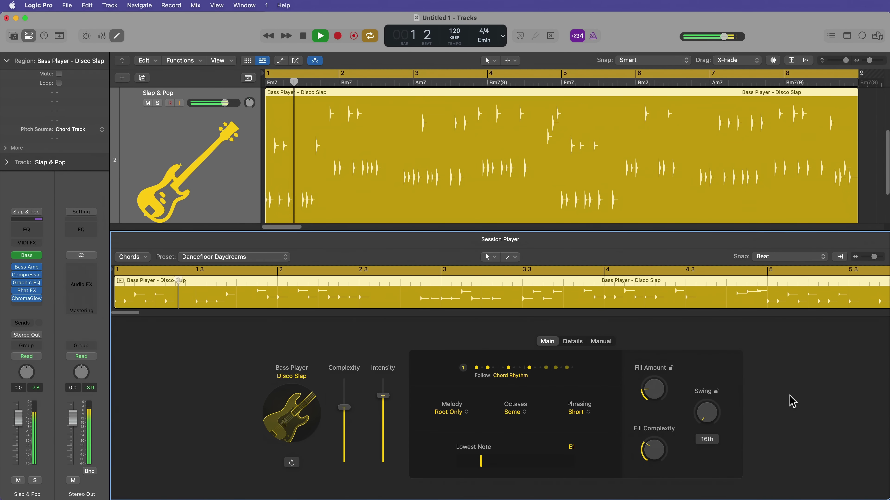
key("e")
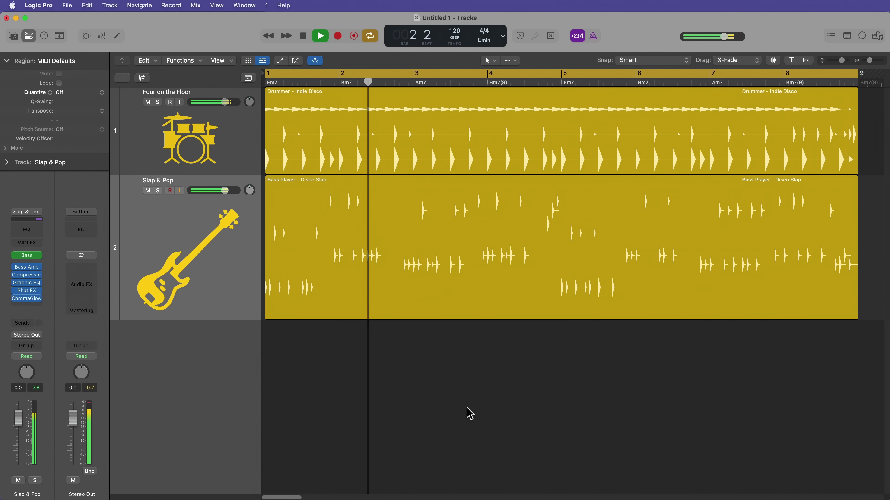
left_click_drag(234, 169, 234, 177)
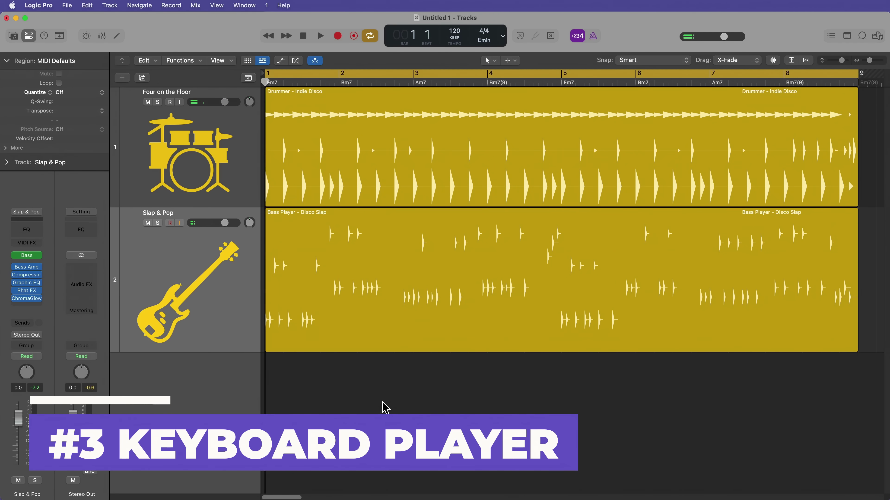
Create a Session Player track with a Keyboard Player using the Freely character and the default chord progression
key("alt+super+n")
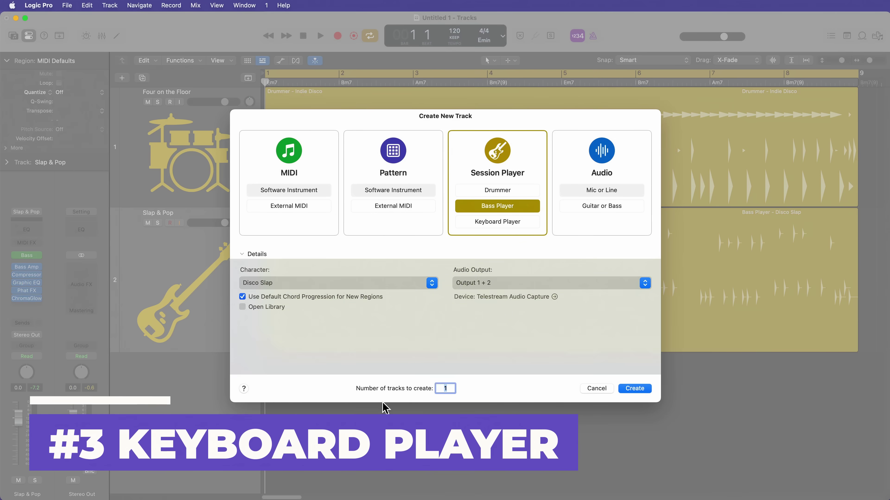
left_click(491, 225)
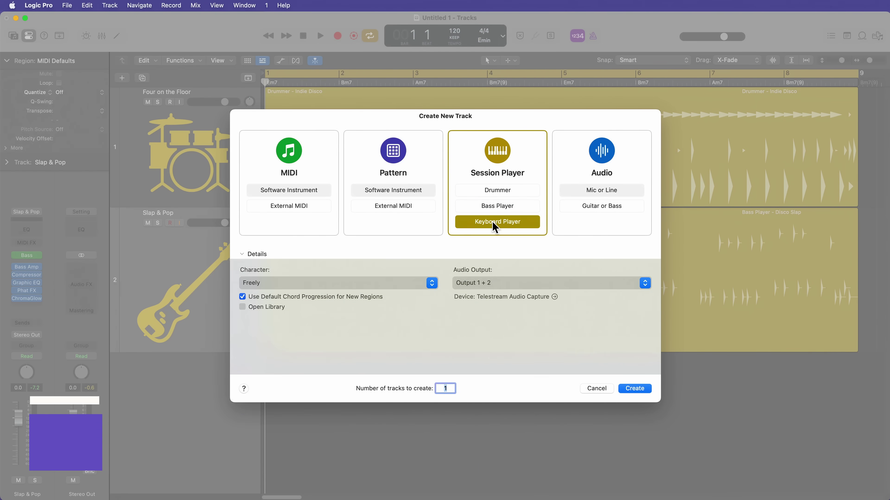
left_click(403, 284)
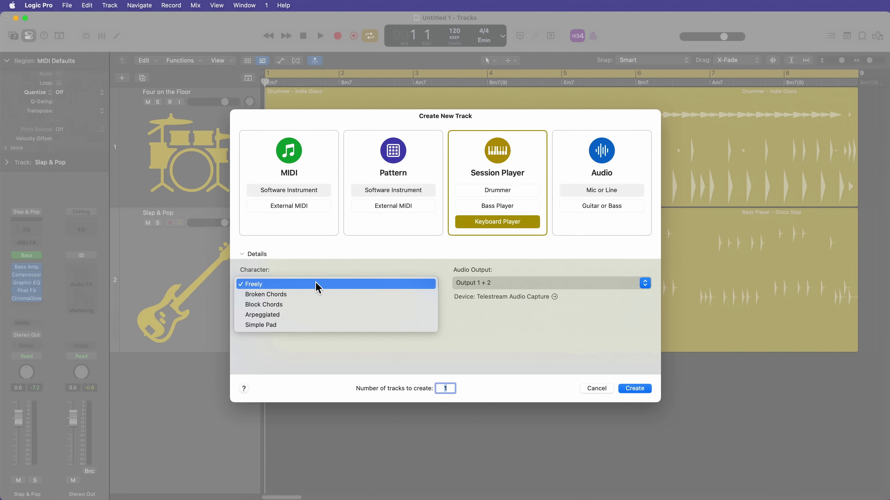
left_click(287, 284)
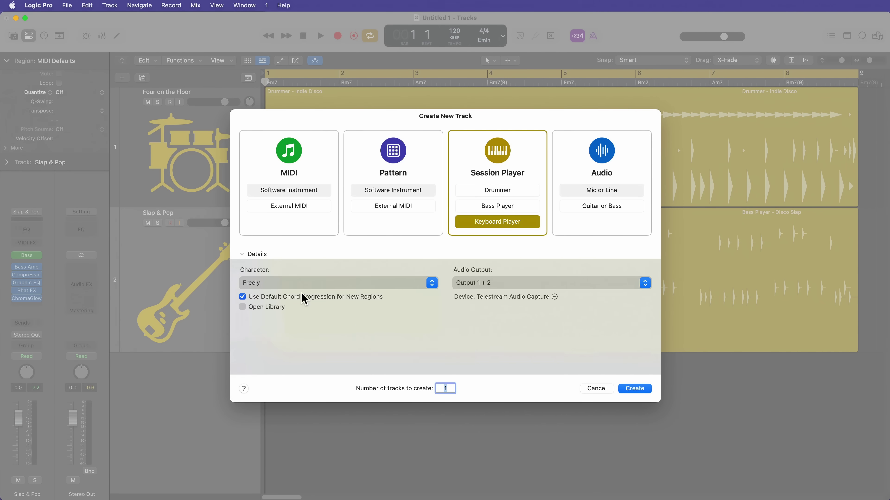
left_click(634, 389)
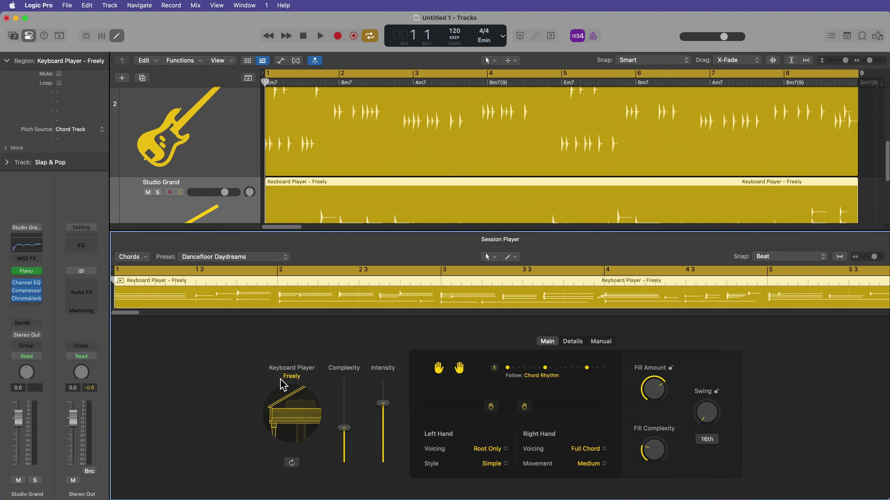
Review the keyboard player's styles and presets, keep Freely with Sweet Memories, and start playback
left_click(285, 375)
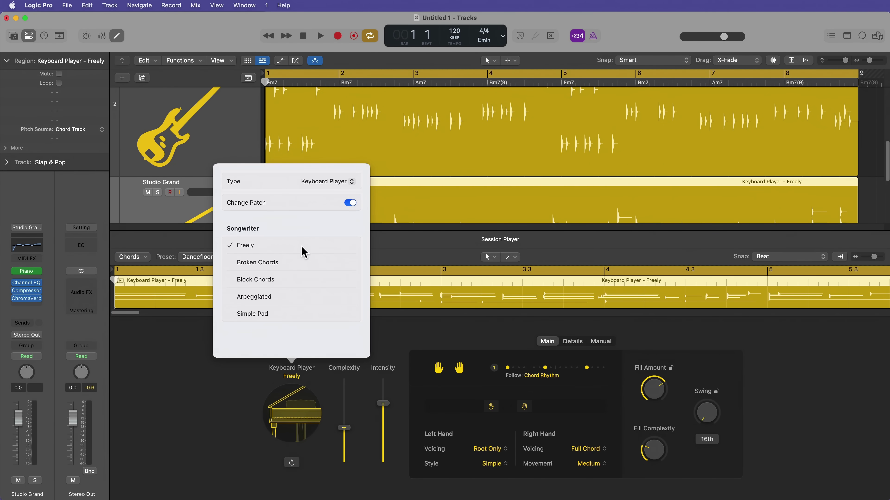
left_click(212, 257)
left_click(212, 257)
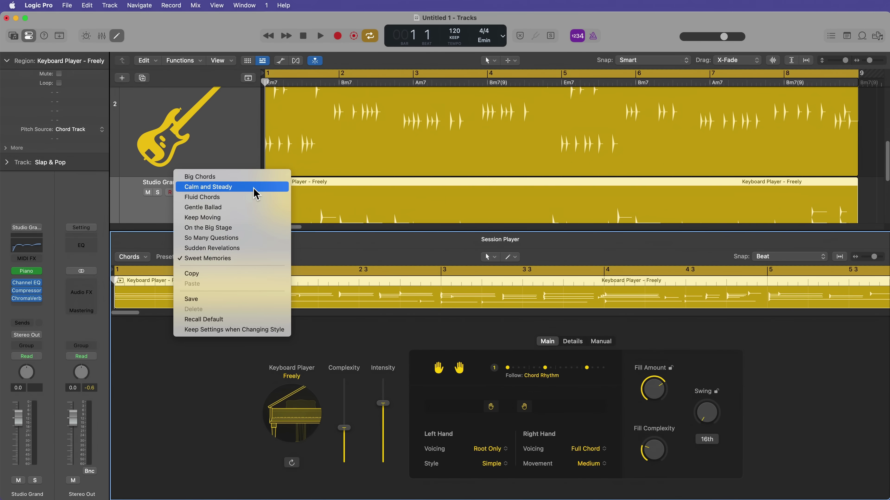
left_click(242, 258)
key("space")
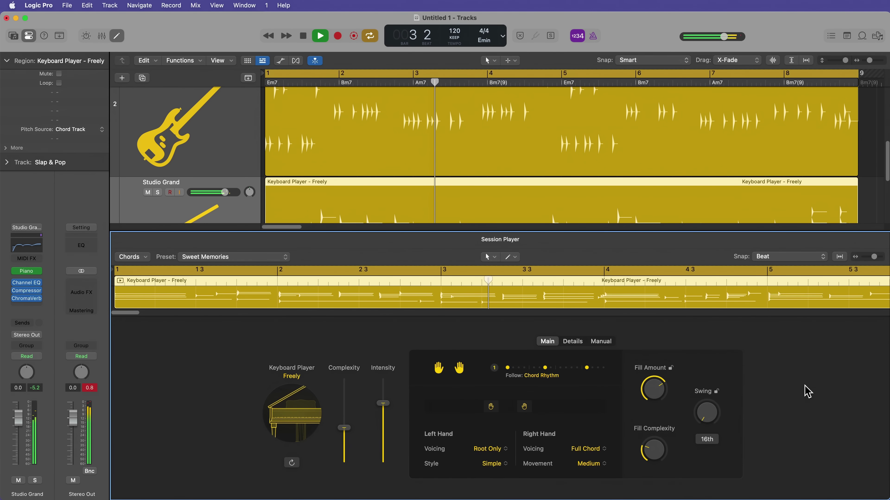
Show the Mixer and lower the drum, bass and piano channels together to -3.3 dB
key("x")
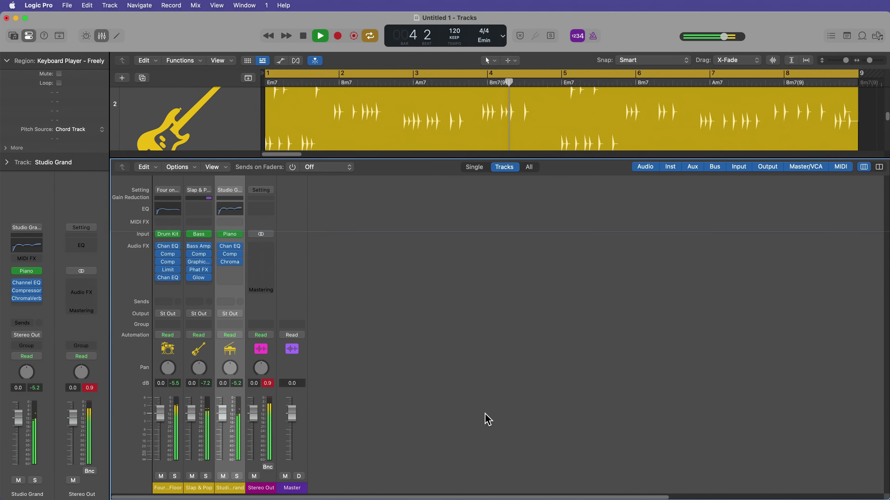
left_click(169, 487)
left_click(230, 488, "shift")
left_click_drag(222, 414, 222, 423)
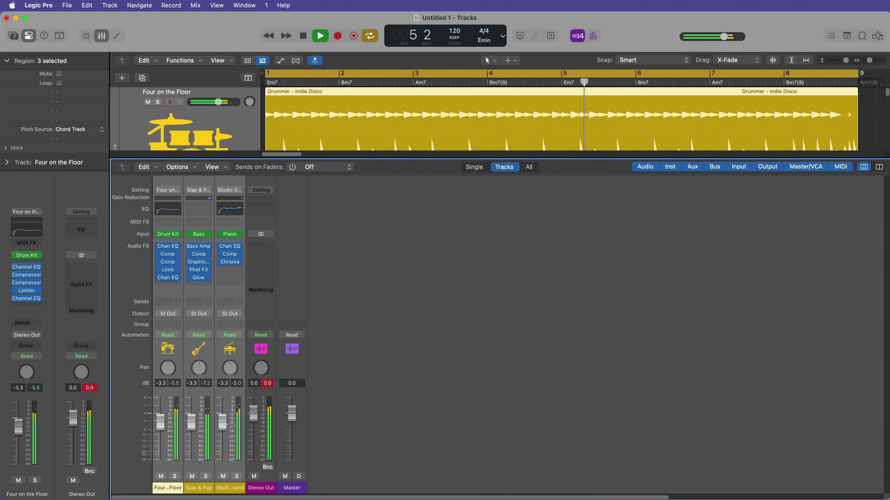
Stop playback, open the Keyboard Player region in the Session Player editor, and raise its complexity while lowering its intensity
key("x")
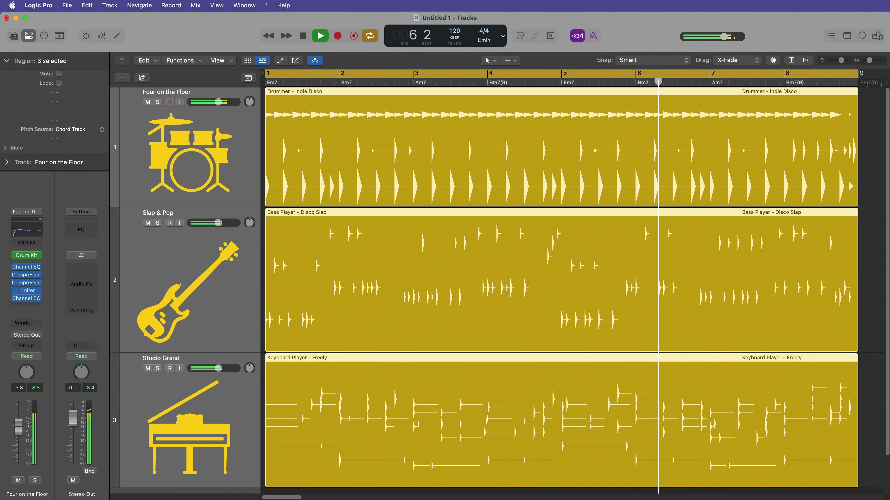
double_click(800, 389)
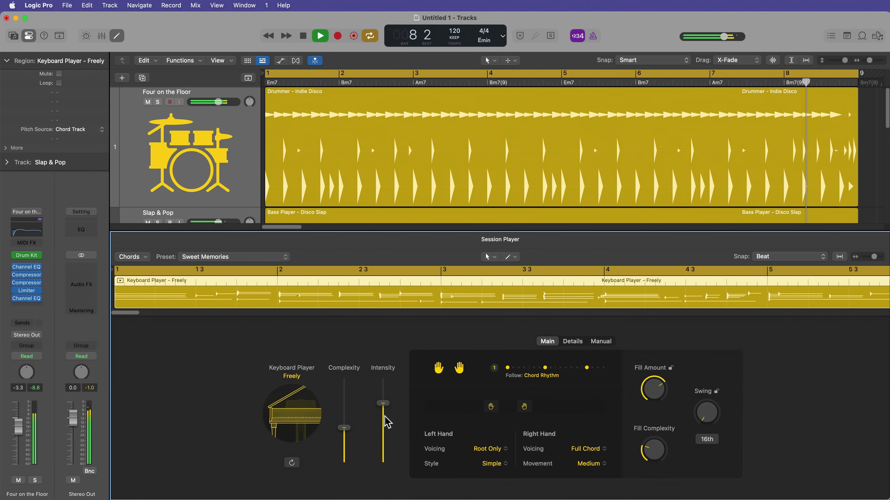
key("space")
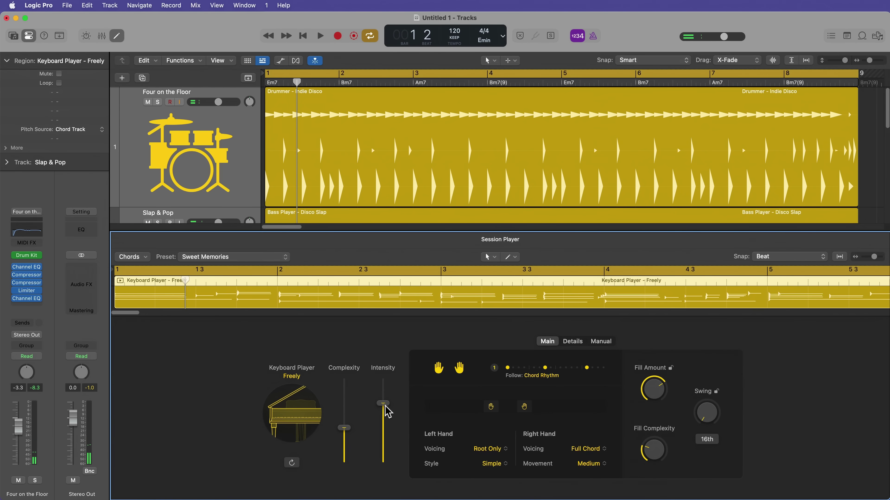
mouse_move(385, 405)
left_mouse_down()
mouse_move(397, 429)
mouse_move(356, 418)
mouse_move(370, 407)
left_mouse_up()
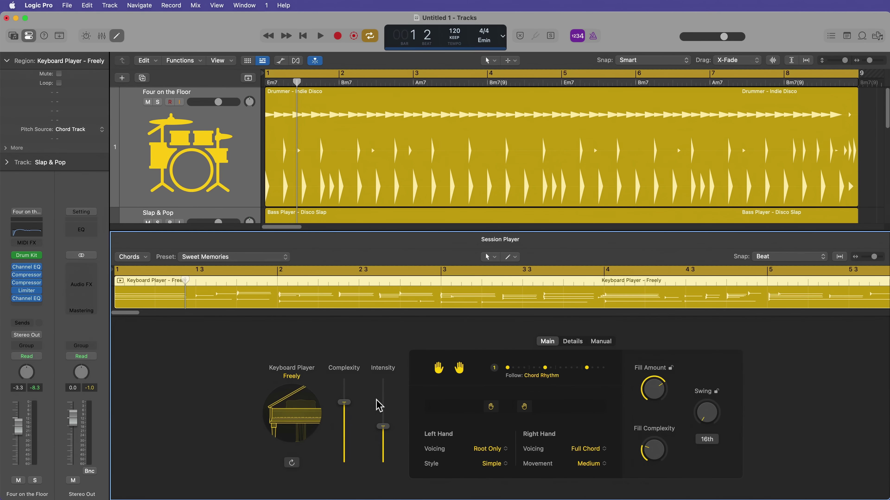
Review the keyboard player's rhythm patterns, performance details and manual pattern page, setting Dynamics to 107%
left_click(559, 374)
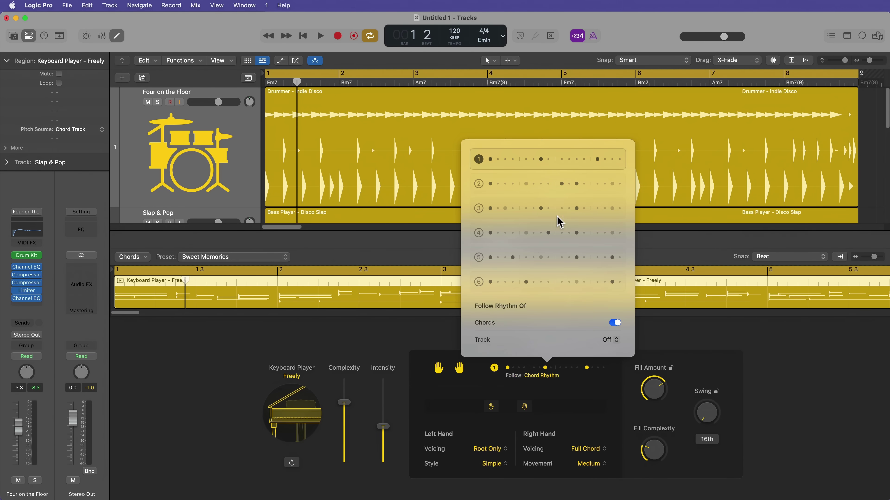
left_click(797, 378)
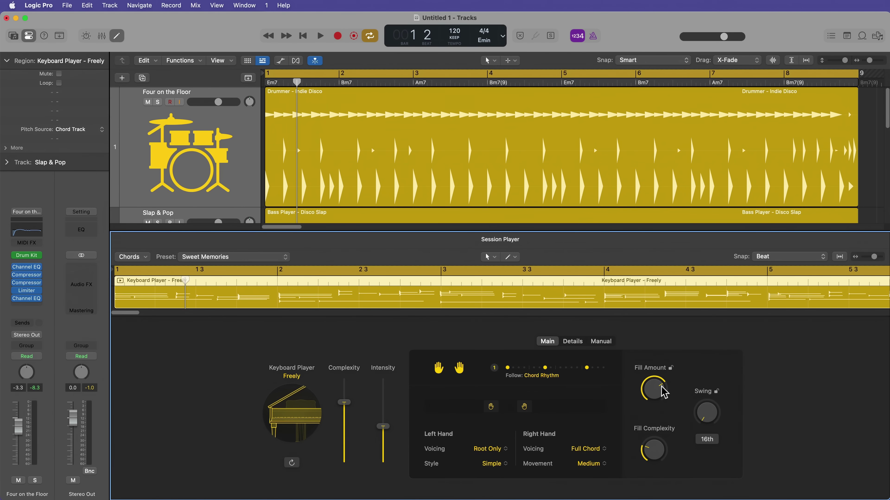
left_click(574, 343)
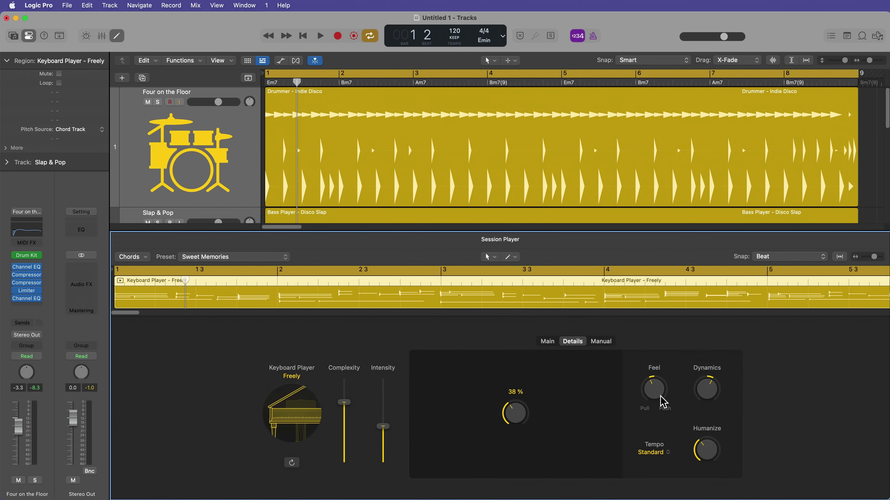
left_click_drag(662, 401, 710, 409)
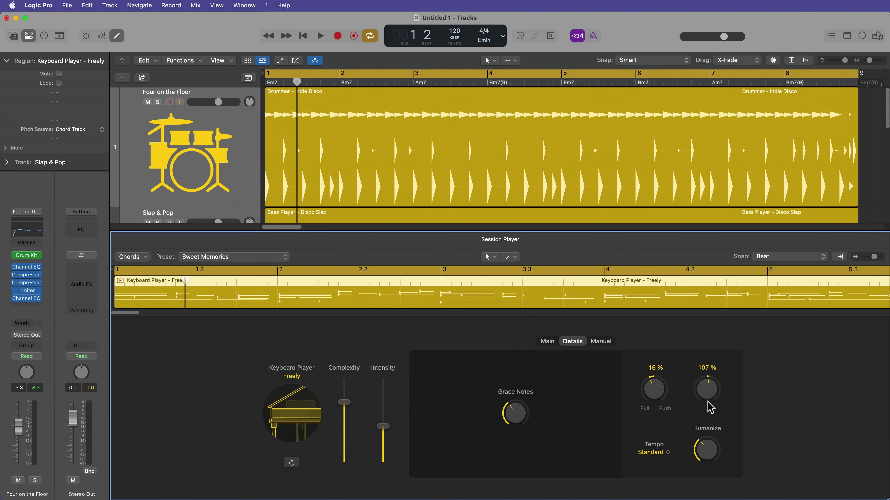
left_click(610, 342)
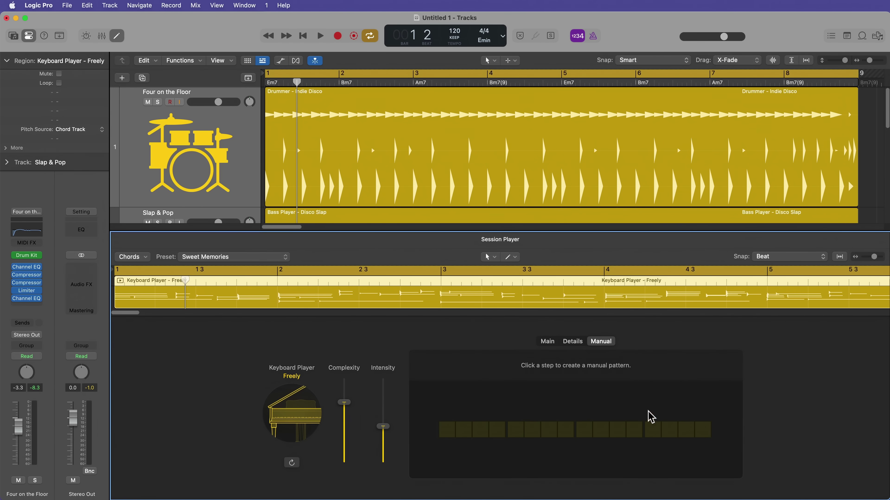
left_click(552, 343)
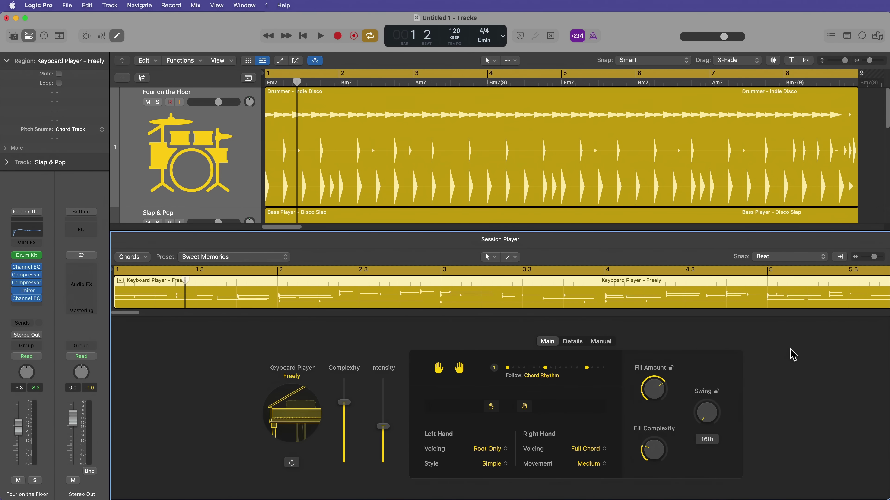
Try switching the keyboard player's hands off and on and shifting the right hand's register, and hide the editor
left_click(438, 371)
left_click(458, 371)
left_click(458, 371)
left_click_drag(523, 406, 549, 407)
key("e")
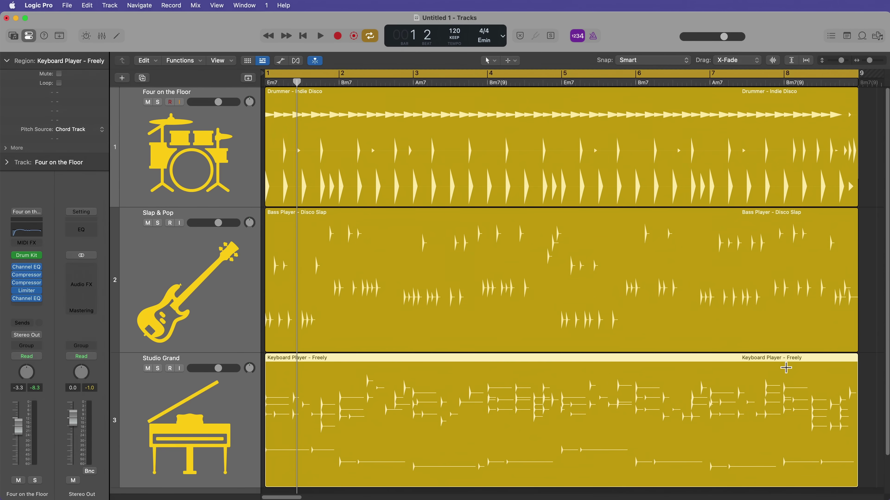
Set Snap to Bar and split the Slap & Pop and Studio Grand regions at bar 5
left_click(576, 435)
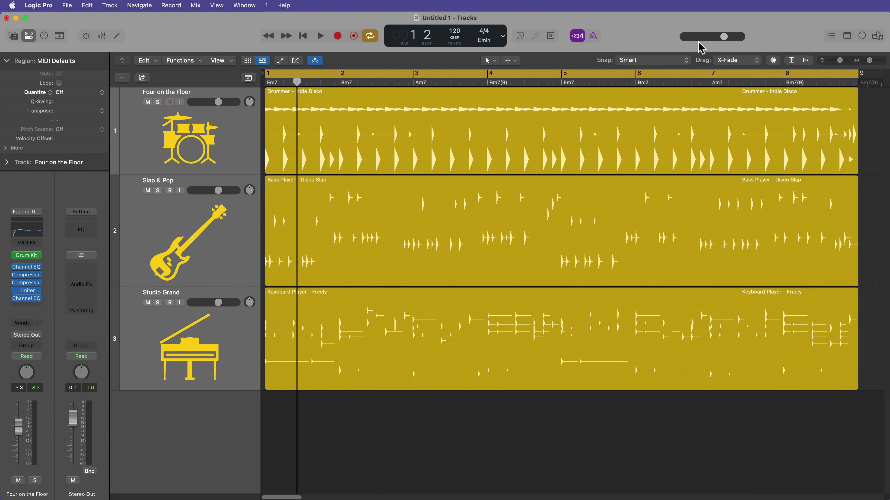
left_click(663, 61)
key("Return")
left_click_drag(562, 194, 288, 336)
left_click(290, 337)
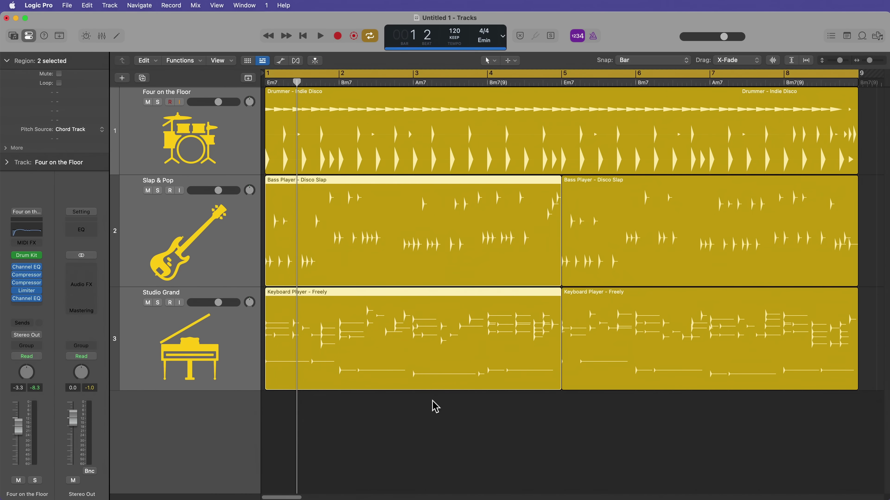
Turn off the left hand and shift the right hand higher in the first Keyboard Player region
left_click(433, 405)
left_click(314, 314)
double_click(352, 317)
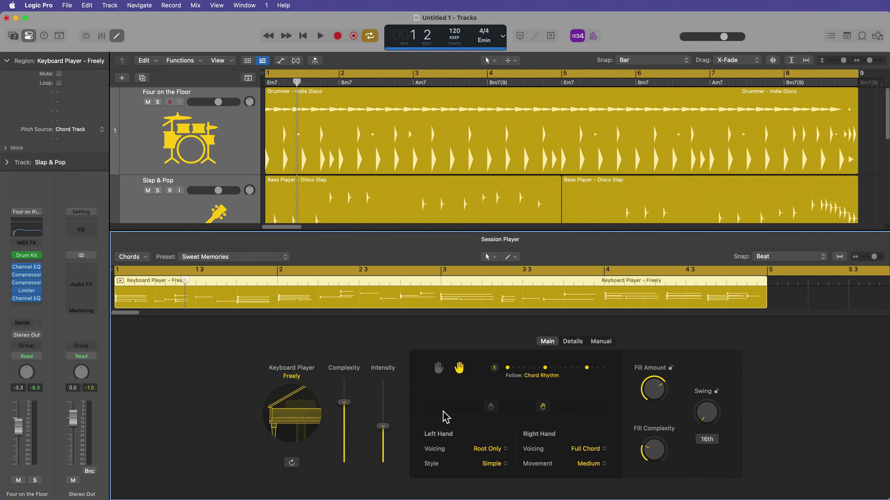
key("e")
Set the first Bass Player region's lowest note to E2 and lower its intensity
left_click(385, 232)
double_click(385, 232)
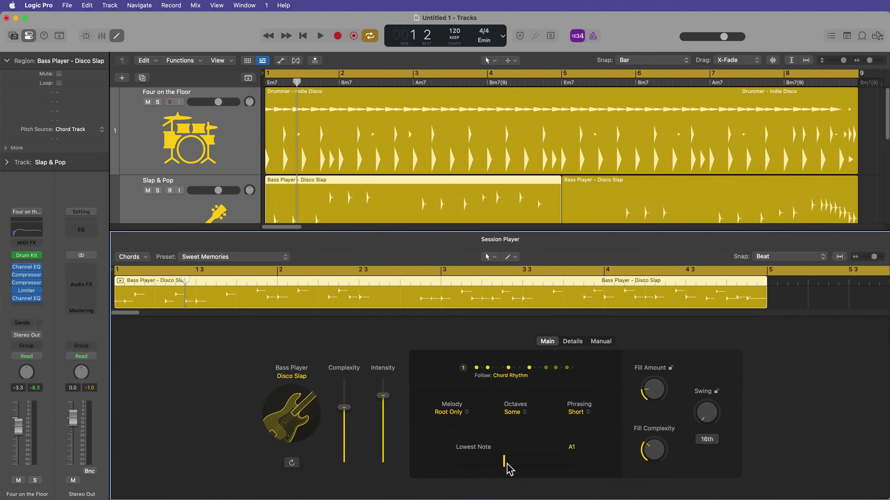
left_click_drag(510, 469, 538, 466)
left_click_drag(383, 395, 404, 444)
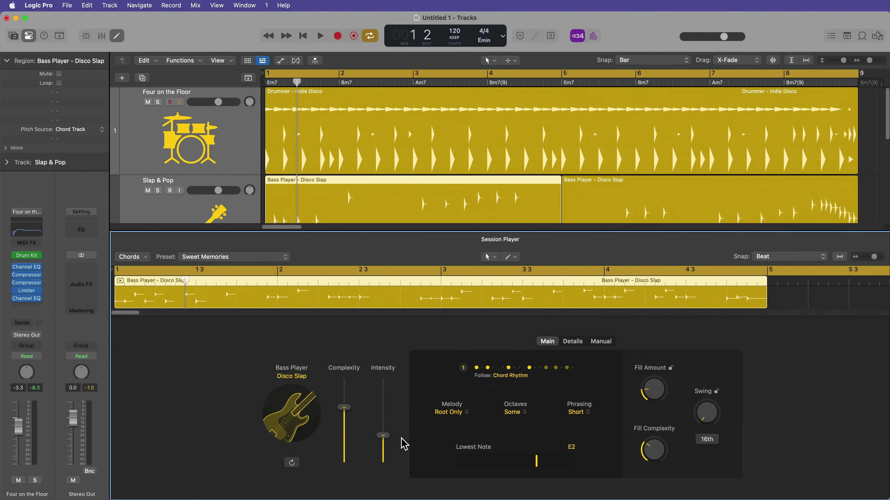
key("e")
Lower the intensity of the first Keyboard Player region and return to the full track view
left_click(441, 334)
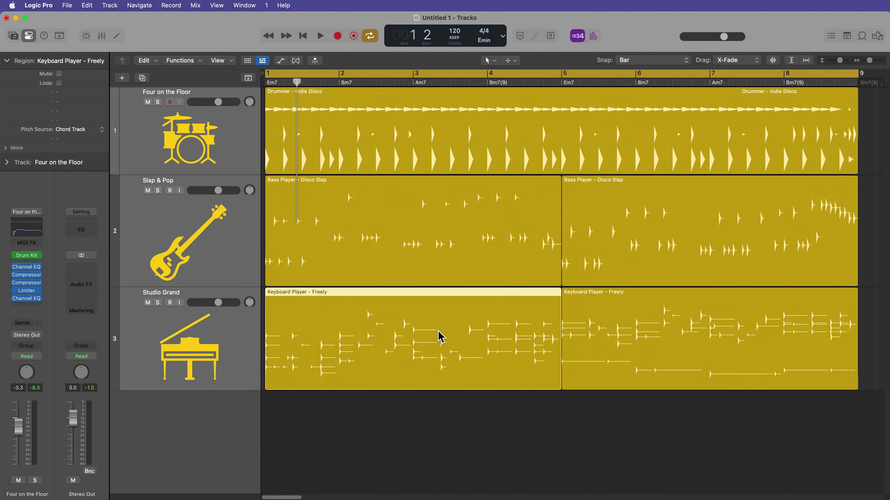
double_click(441, 334)
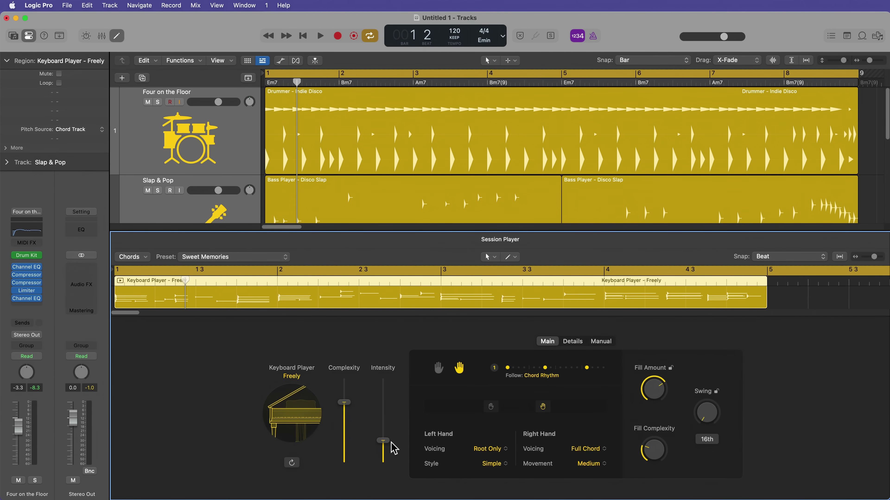
key("x")
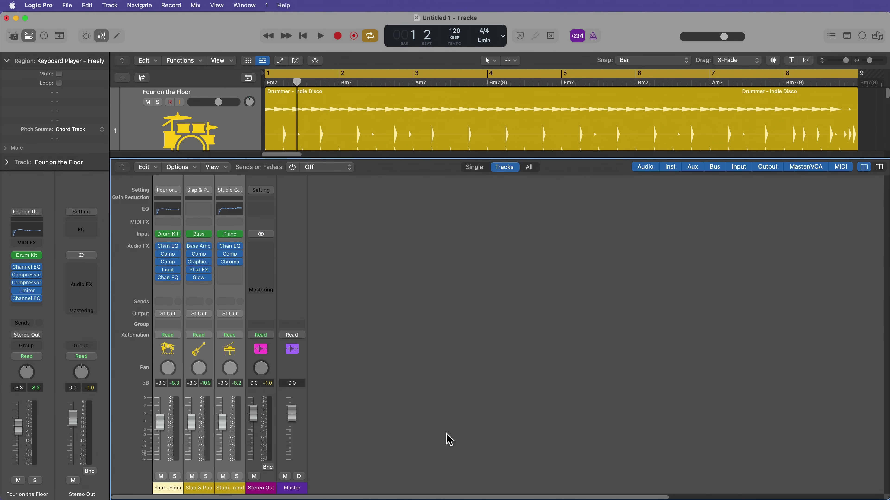
key("x")
Compare the bass and keyboard regions on both sides of bar 5, play the arrangement, and return to the start
left_click_drag(405, 429, 396, 252)
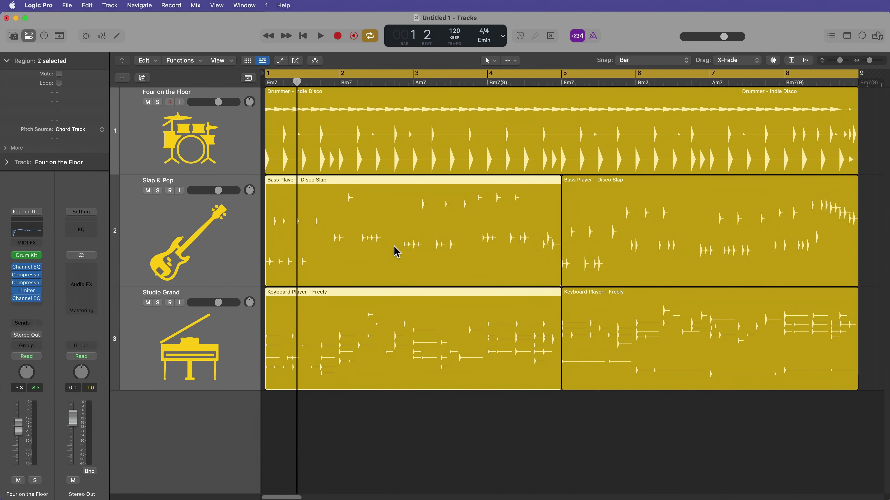
left_click_drag(622, 426, 623, 261)
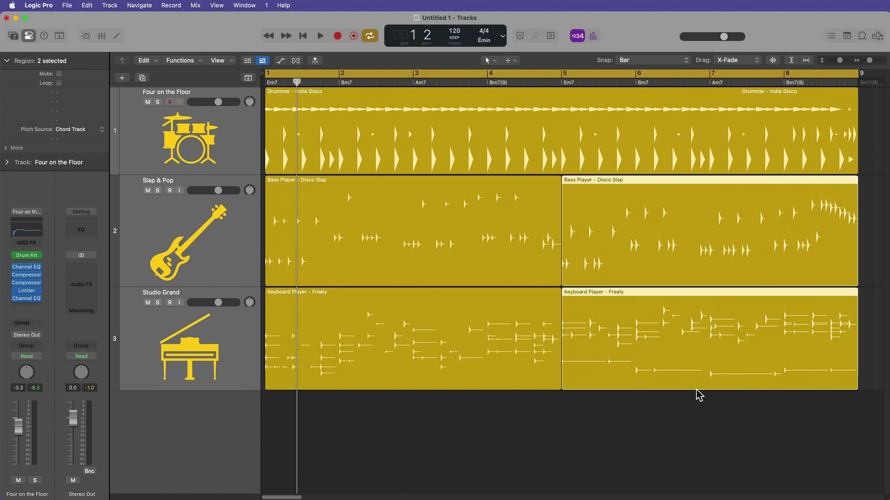
left_click(671, 415)
key("space")
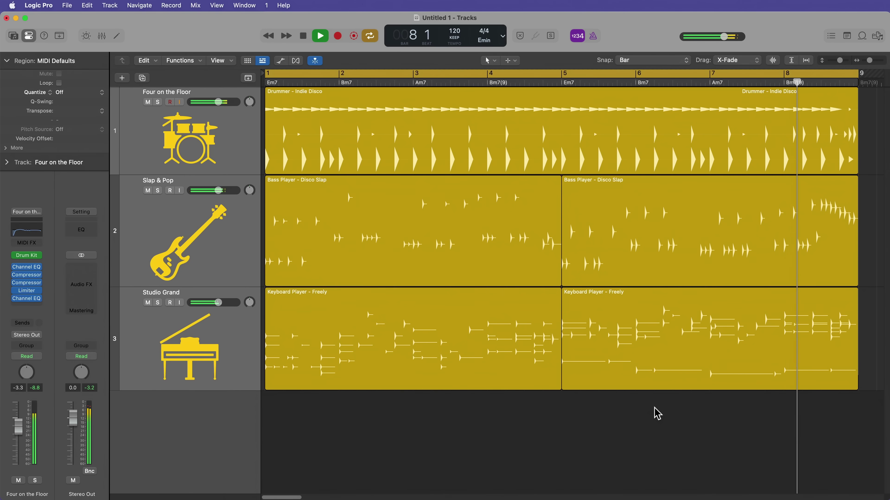
key("space")
key("Return")
Replace the Studio Grand track's instrument with Vintage Electric Piano and move its plug-in window aside
left_click(242, 140)
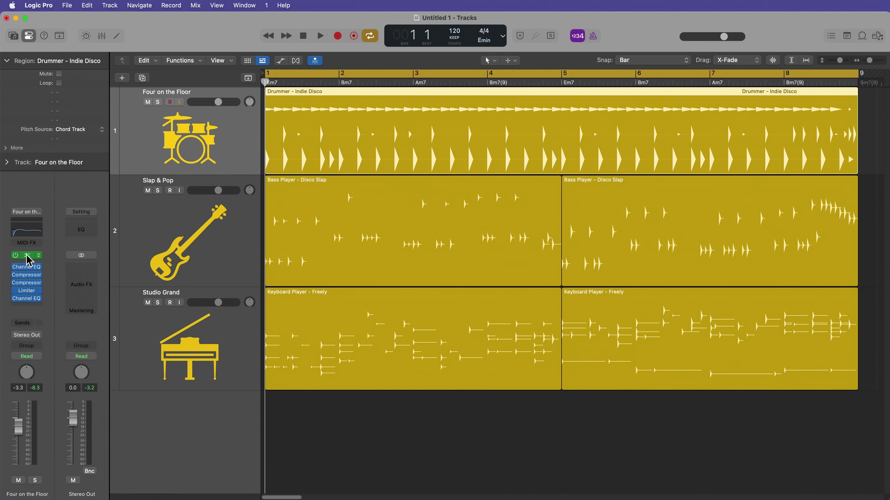
left_click(238, 238)
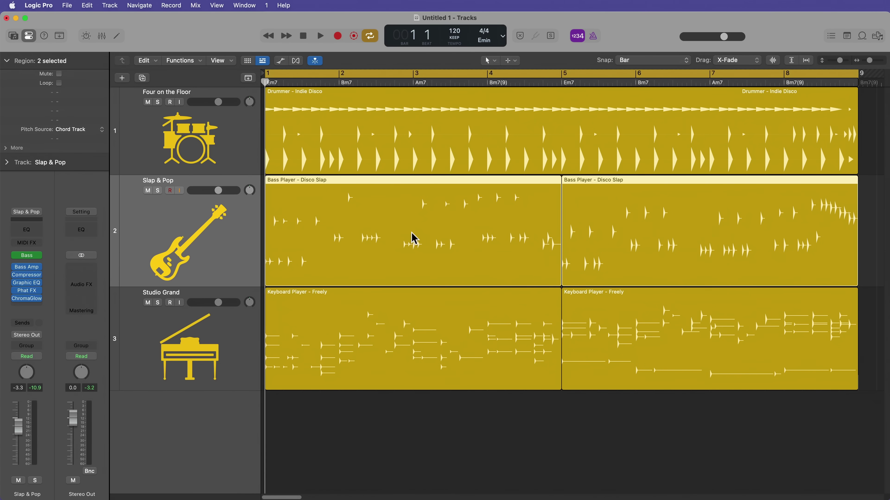
left_click(247, 325)
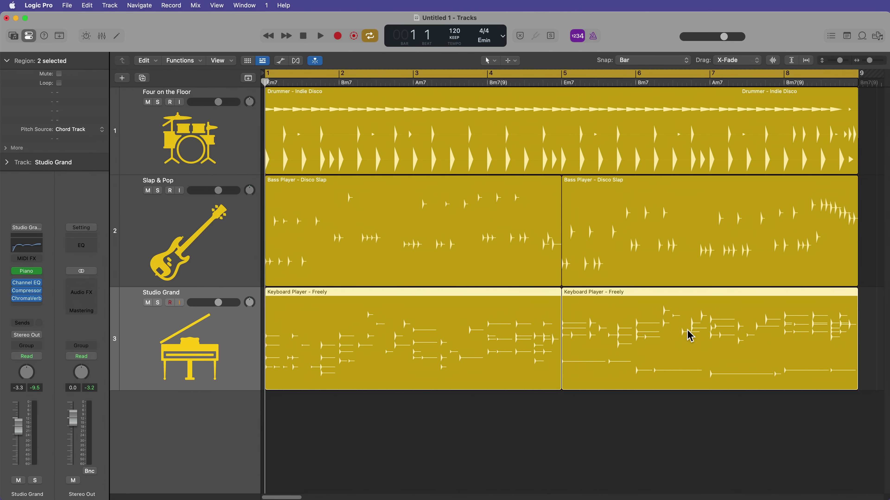
left_click(36, 271)
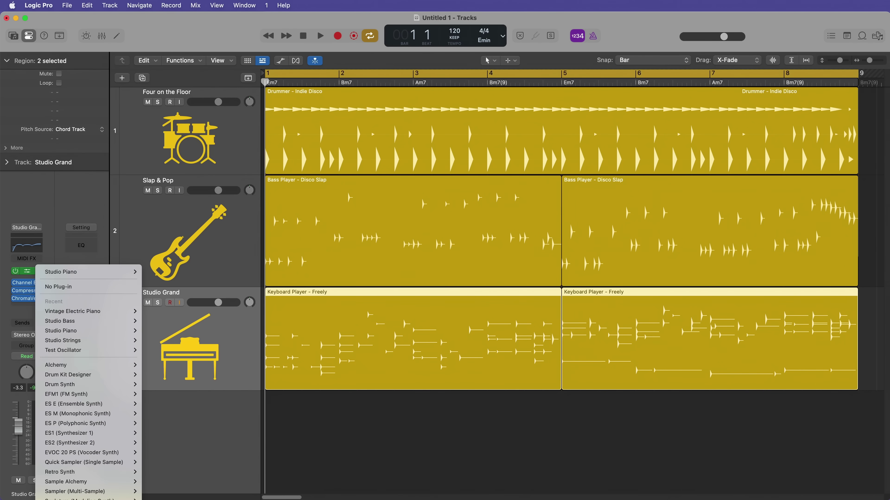
left_click(72, 311)
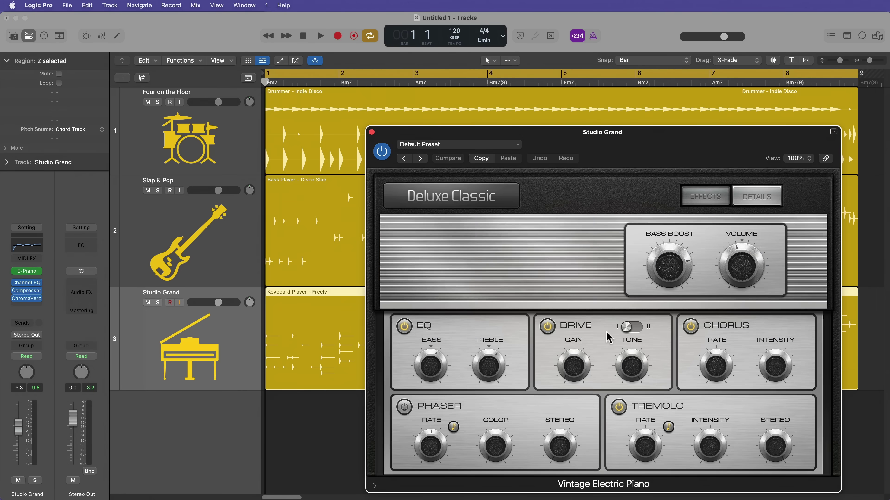
left_click_drag(688, 130, 706, 109)
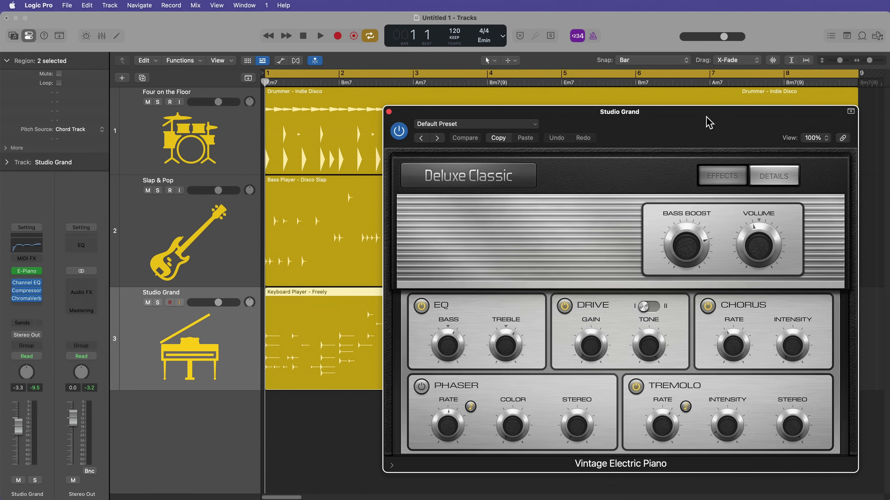
Play the arrangement, raise the Studio Grand track's volume to 0.1 dB, and close the Vintage Electric Piano window after stopping
key("space")
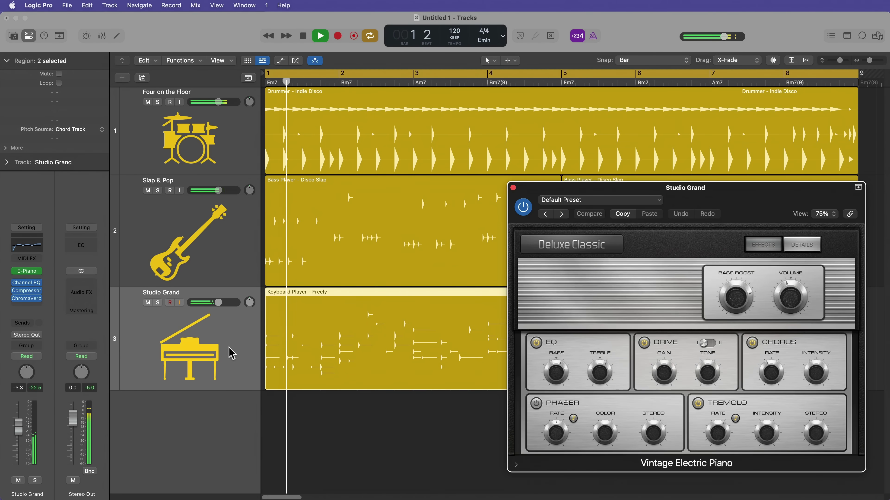
left_click_drag(219, 302, 224, 303)
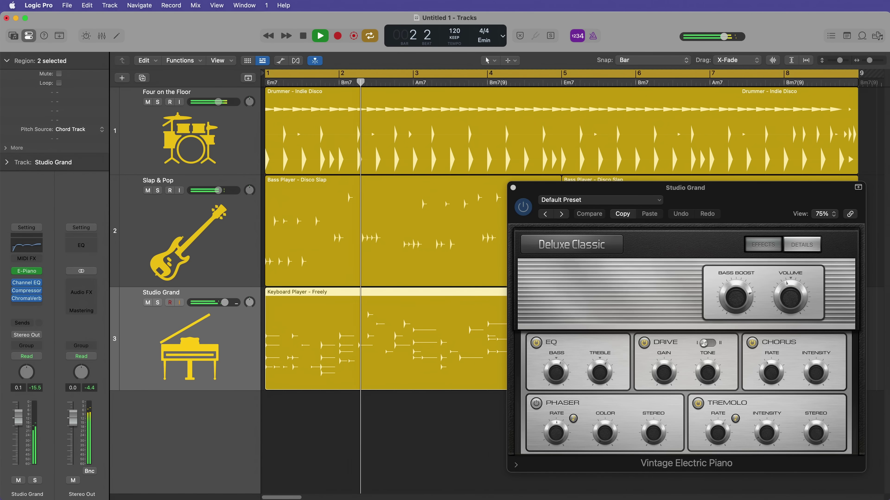
left_click(382, 437)
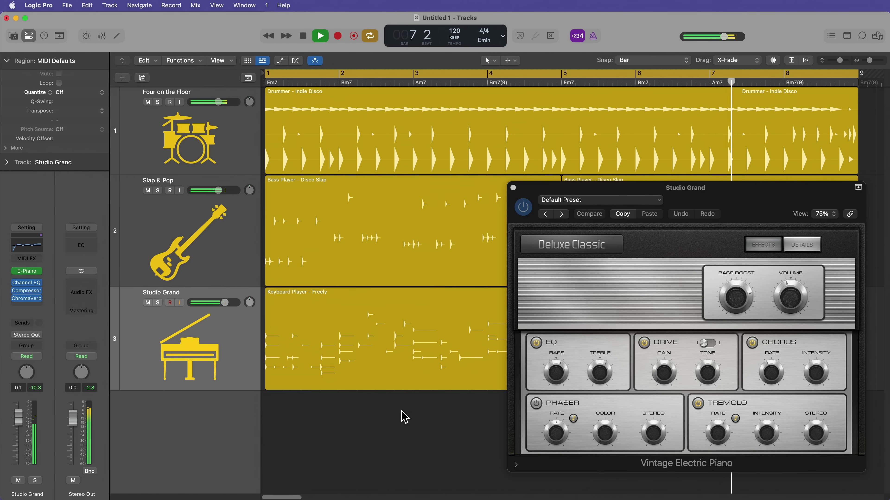
key("space")
left_click(513, 188)
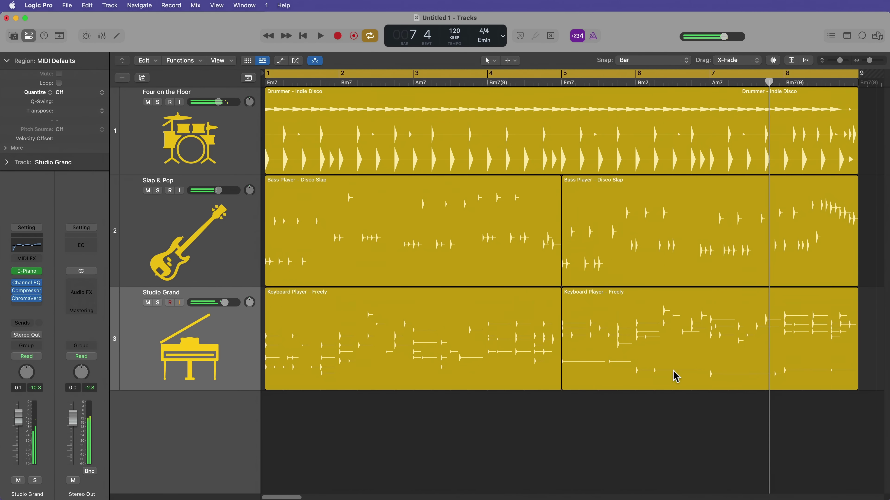
Convert all the drum, bass and keyboard Session Player regions to MIDI regions and clear the selection
left_click_drag(661, 422, 486, 144)
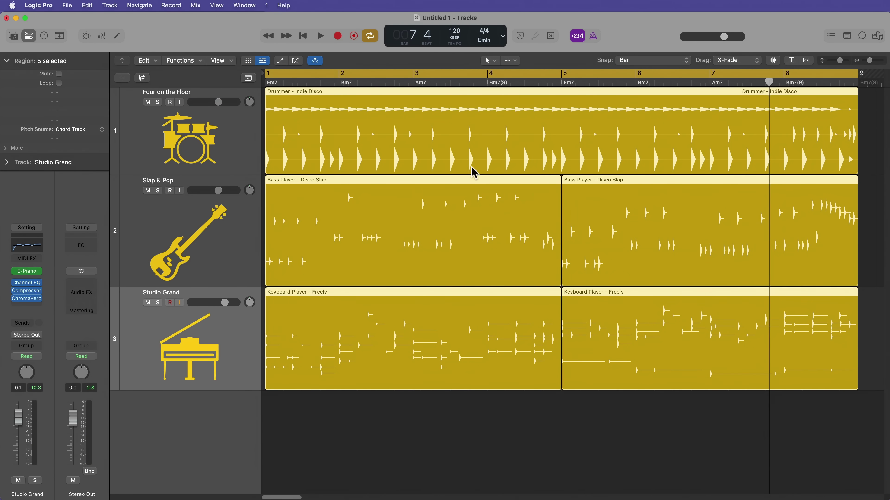
right_click(445, 152)
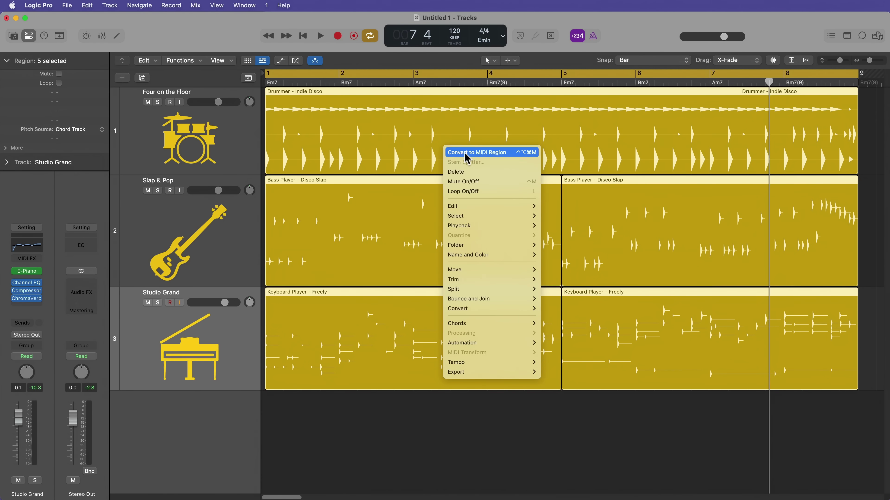
mouse_move(490, 309)
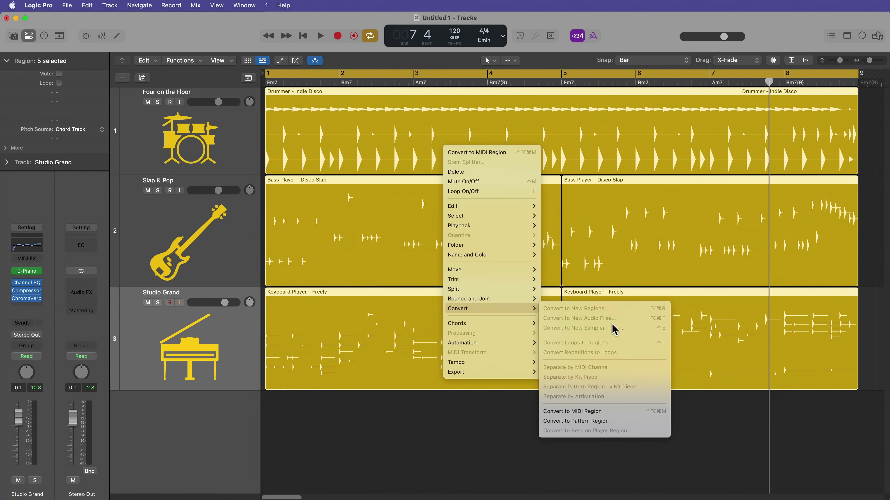
left_click(619, 411)
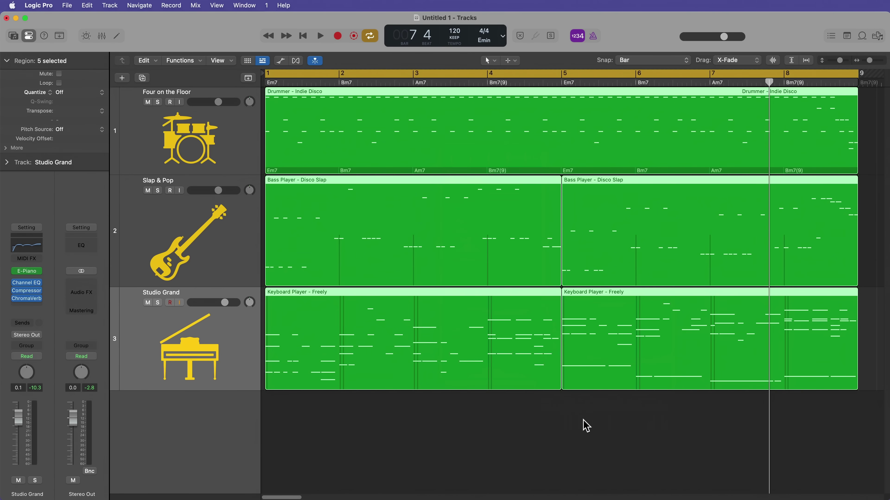
left_click(546, 425)
Open the first Keyboard Player MIDI region in the Piano Roll and enlarge the editor to view its notes
double_click(447, 339)
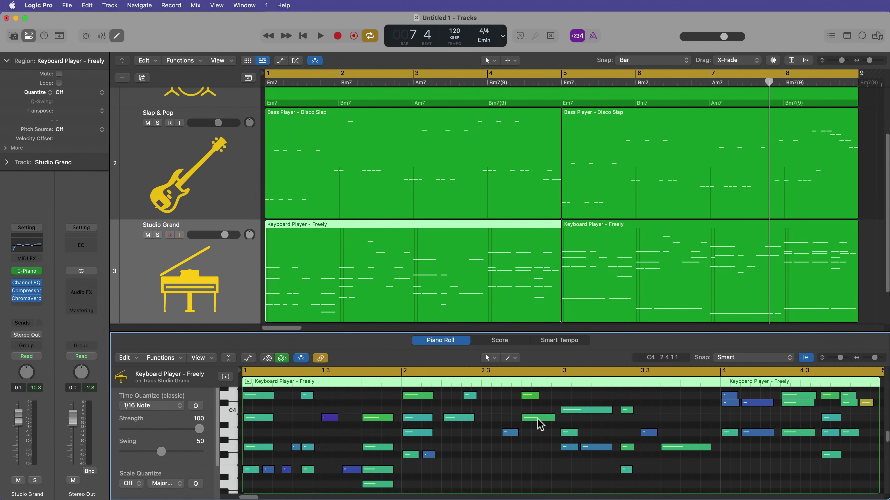
left_click_drag(522, 333, 514, 149)
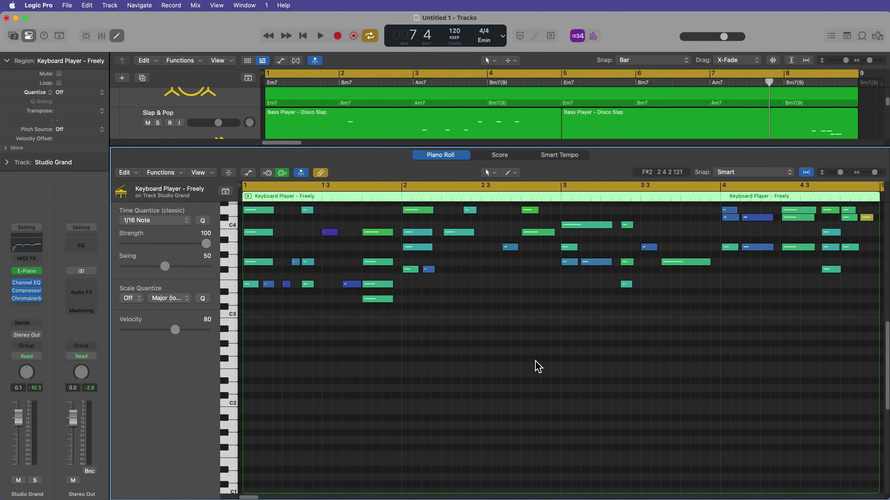
scroll(534, 365, "up", 3)
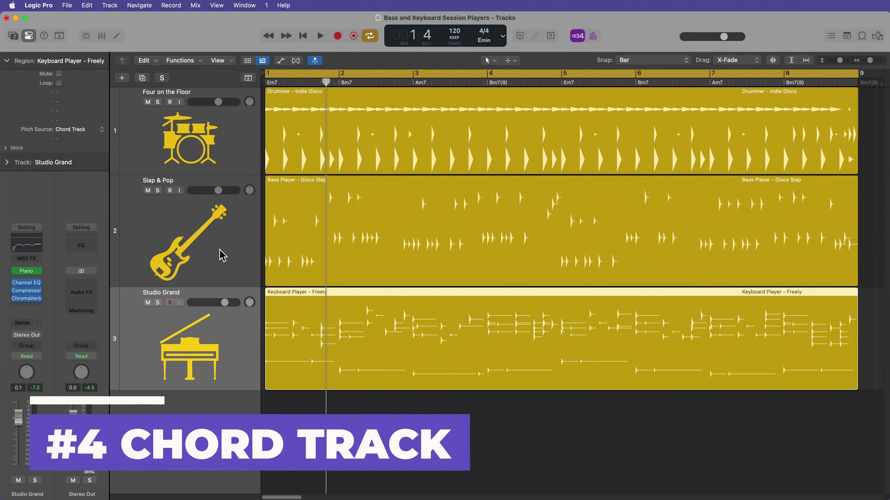
Select the Slap & Pop track and show the global tracks, including the Chord track, above the arrangement
left_click(219, 254)
left_click(215, 364)
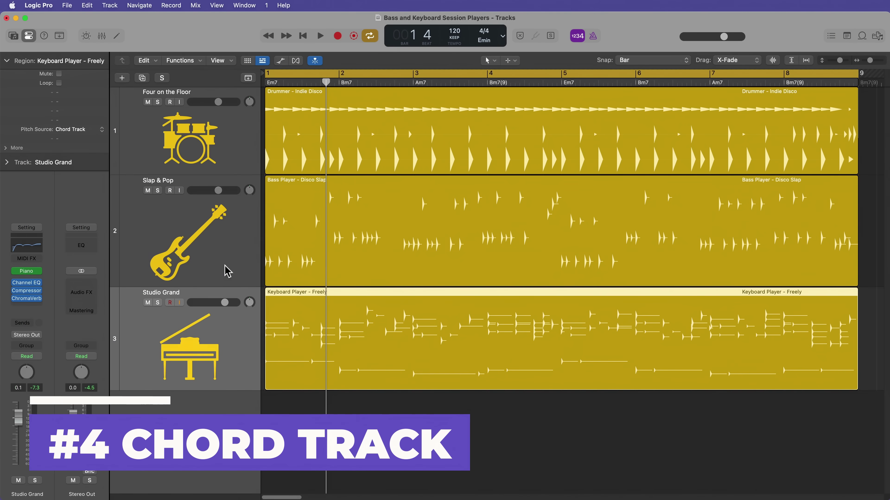
left_click(225, 266)
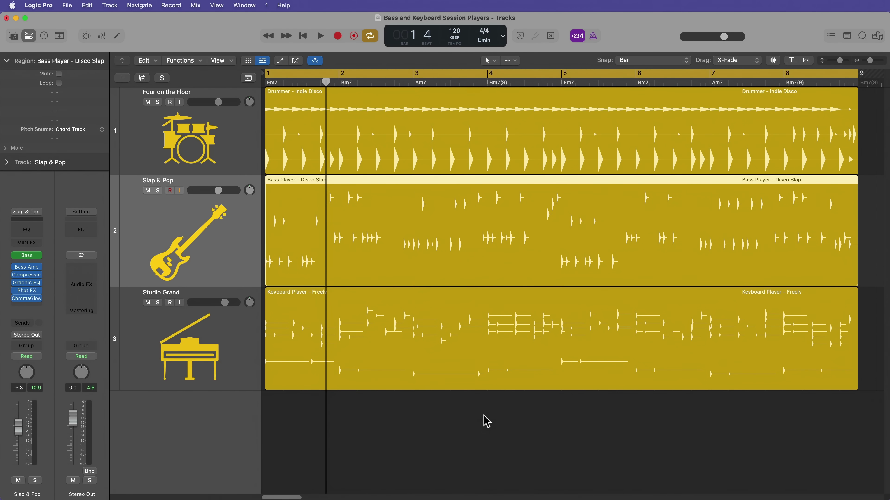
key("g")
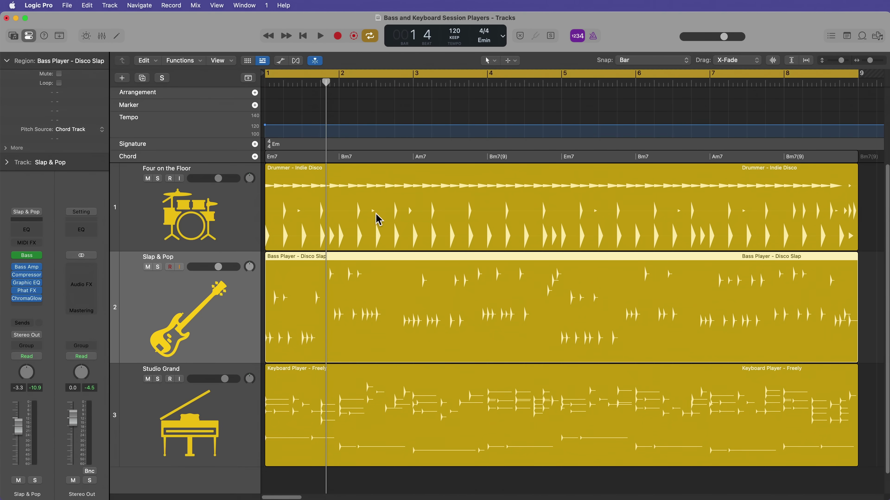
key("g")
key("g")
Select the chord group, check which global tracks are enabled, and select the Studio Grand track
left_click(293, 160)
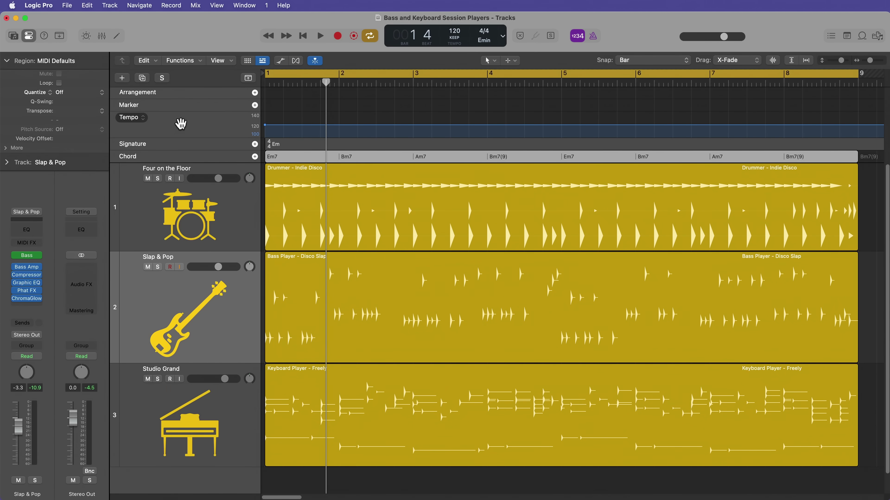
right_click(181, 124)
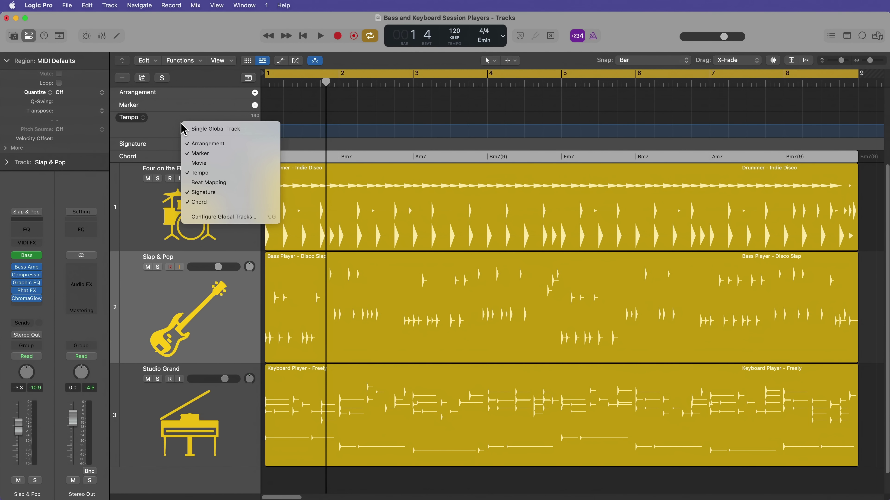
left_click(157, 118)
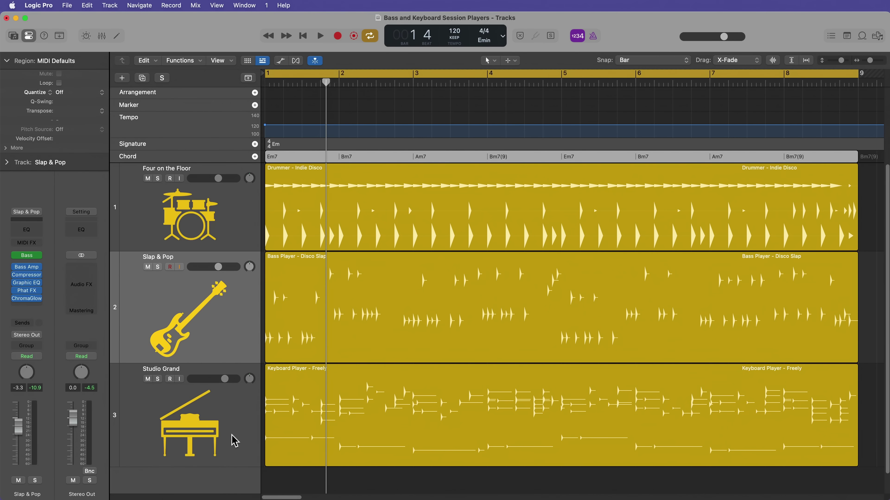
left_click(226, 429)
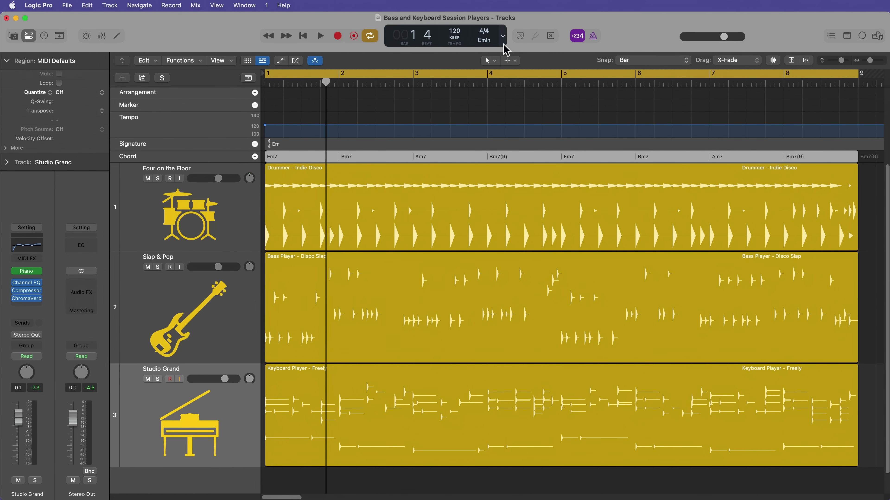
Change the Bm7 chord at bar 2 to C7 by setting its root note to C and its quality to Maj
left_click(365, 159)
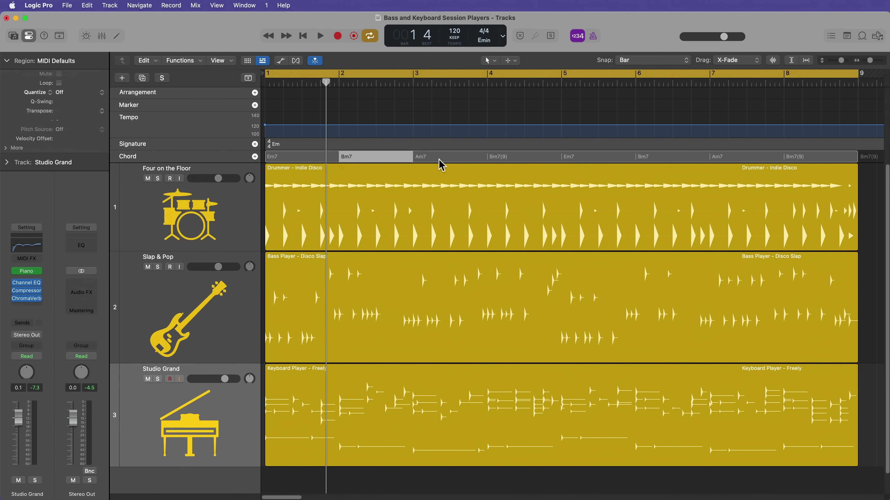
right_click(361, 162)
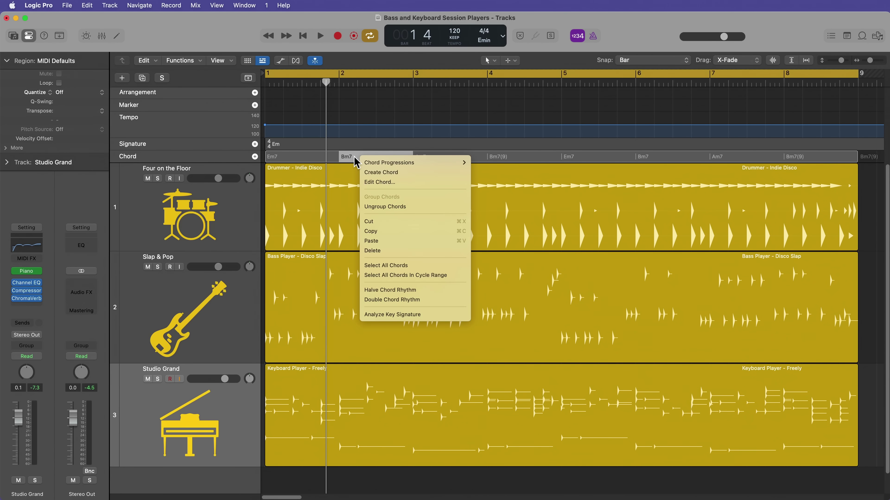
left_click(392, 183)
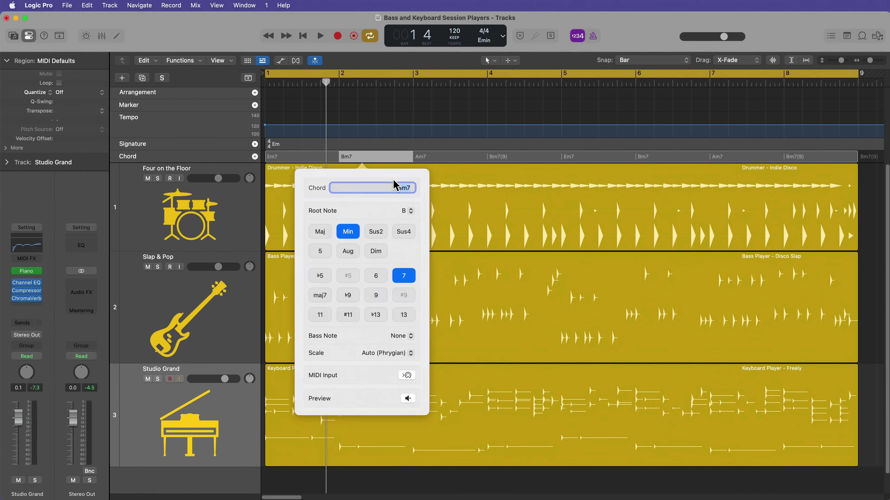
left_click(406, 210)
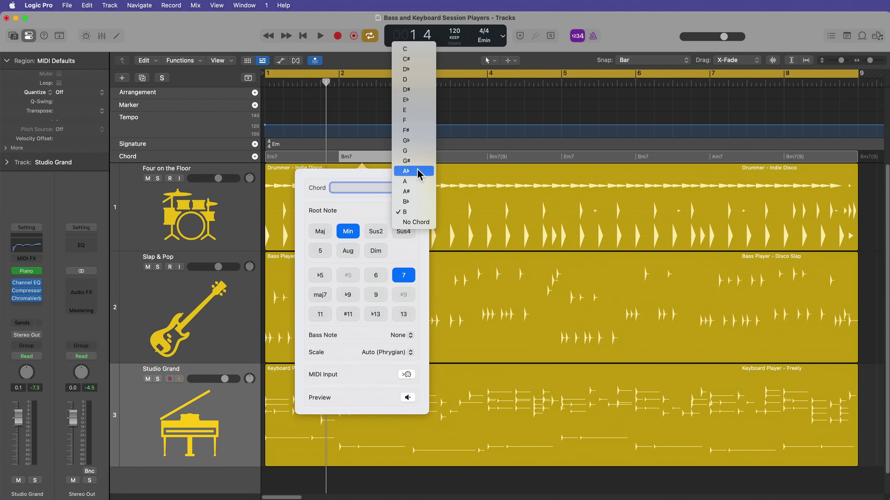
left_click(405, 49)
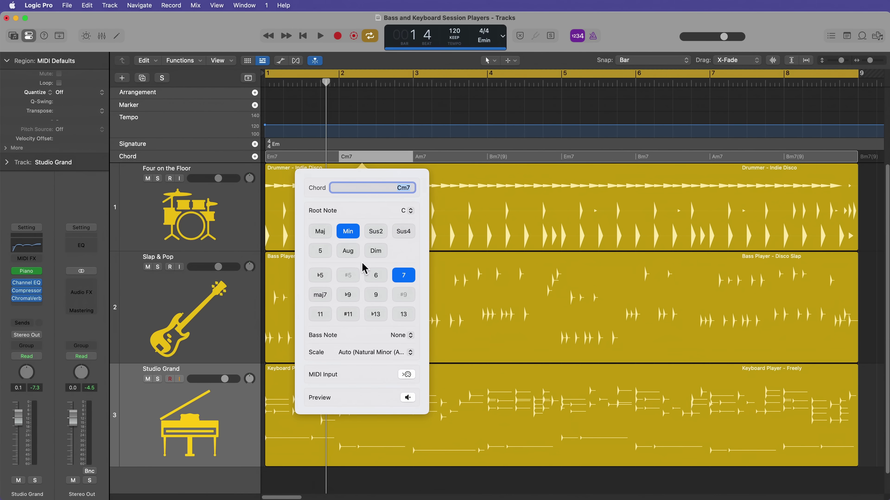
left_click(403, 275)
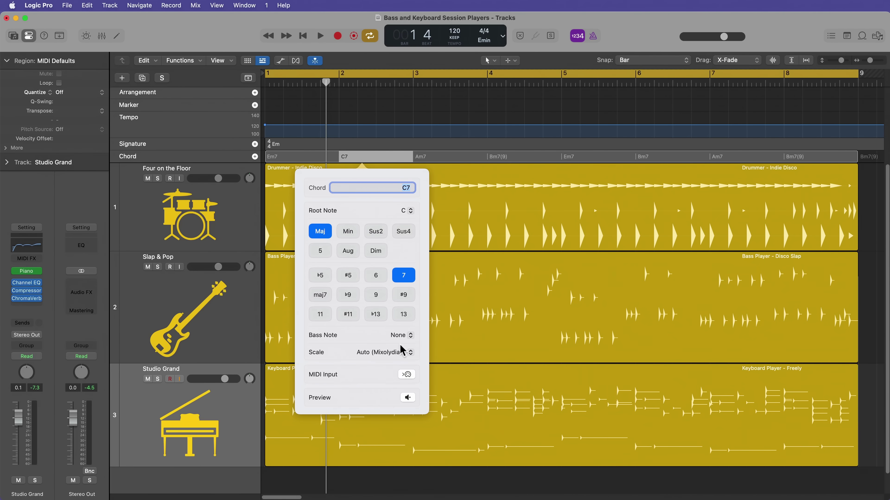
left_click(398, 485)
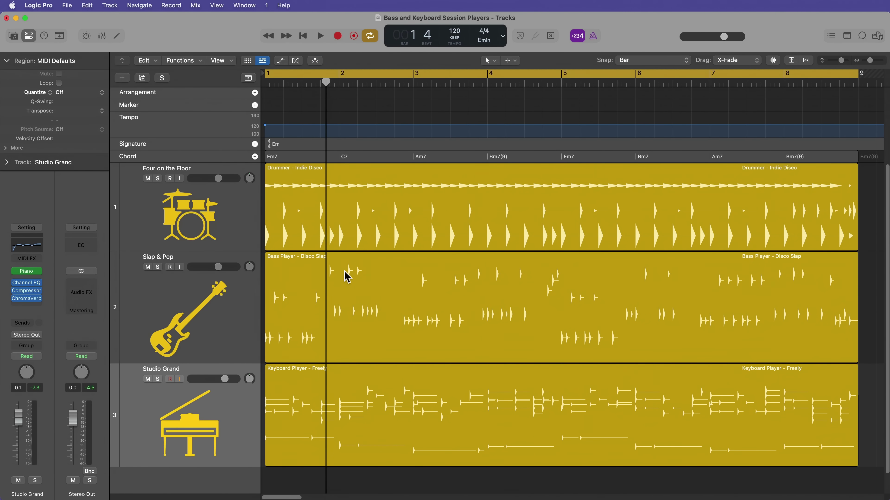
Look at the bass and piano tracks, then play the arrangement from the start to hear the edited chord and stop
left_click(214, 312)
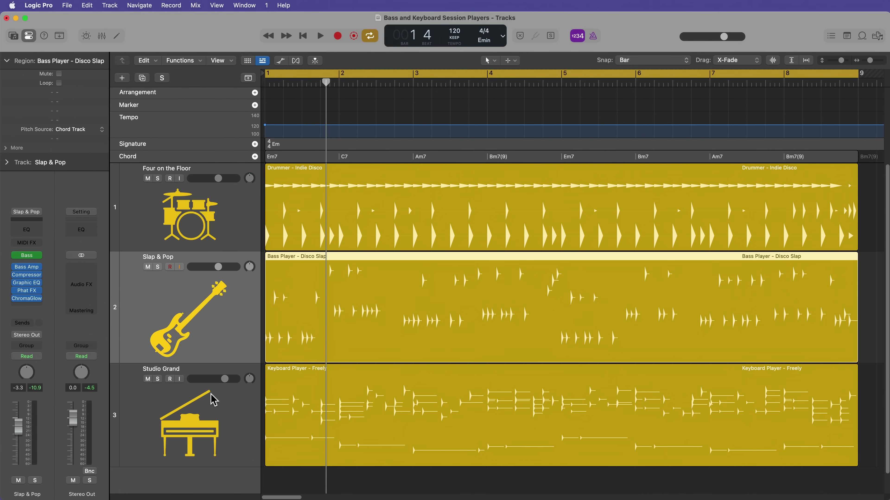
left_click(197, 425)
left_click(349, 485)
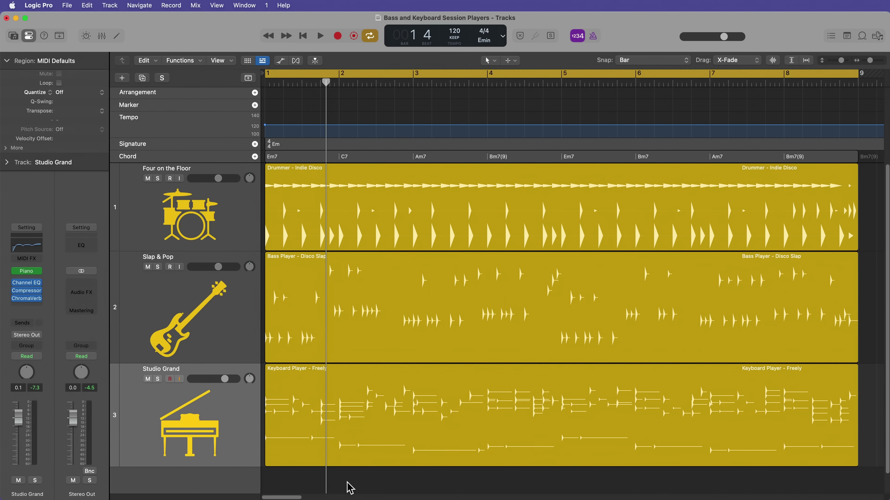
key("Return")
key("space")
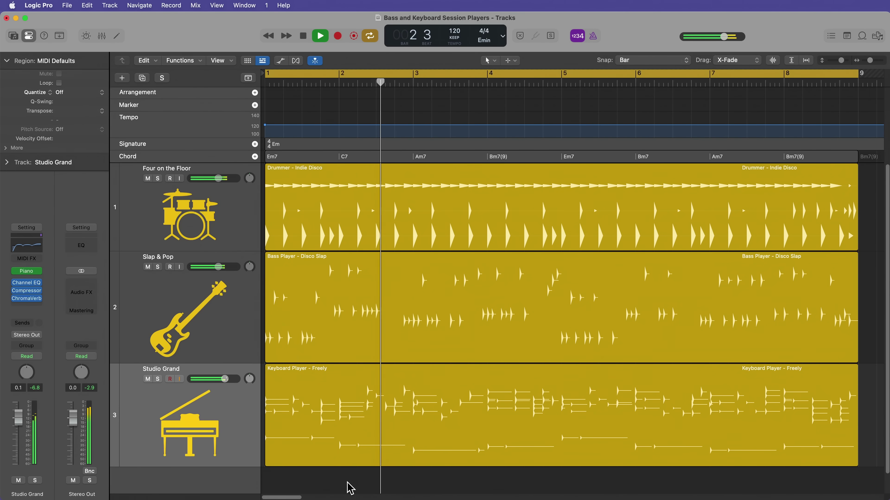
key("space")
Change the C7 chord at bar 2 to Cmaj7 and close the chord editor
left_click(372, 157)
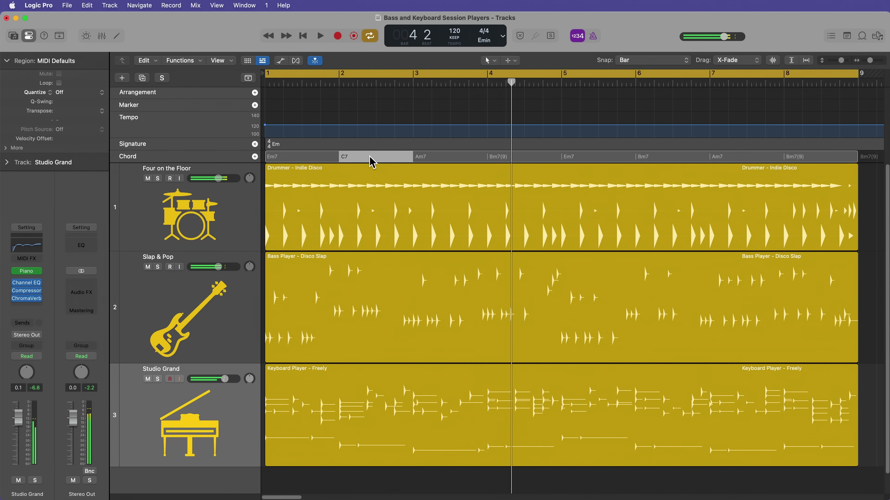
double_click(372, 158)
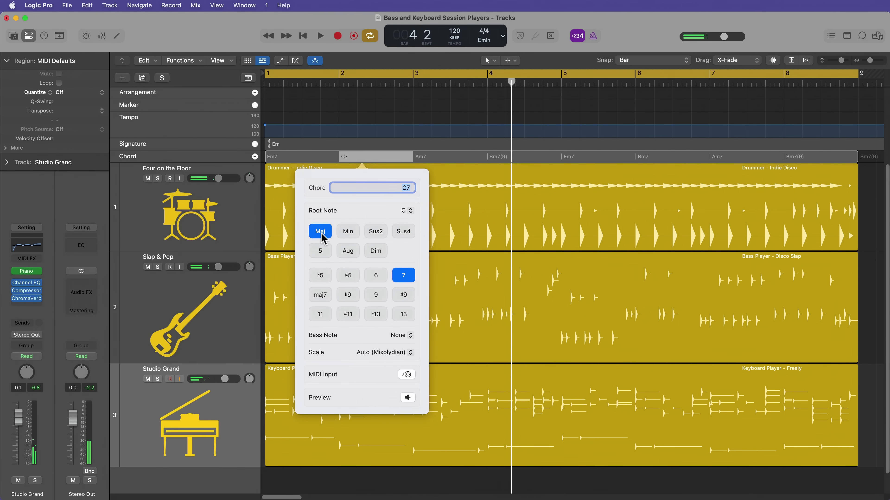
left_click(320, 294)
left_click(423, 476)
Play the arrangement with the Cmaj7 chord, stop, and return the playhead to bar 1
key("space")
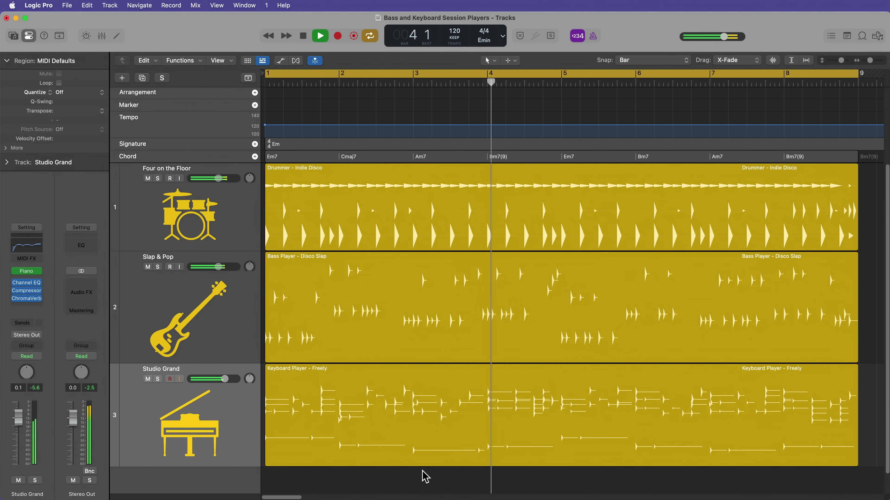
key("space")
key("Return")
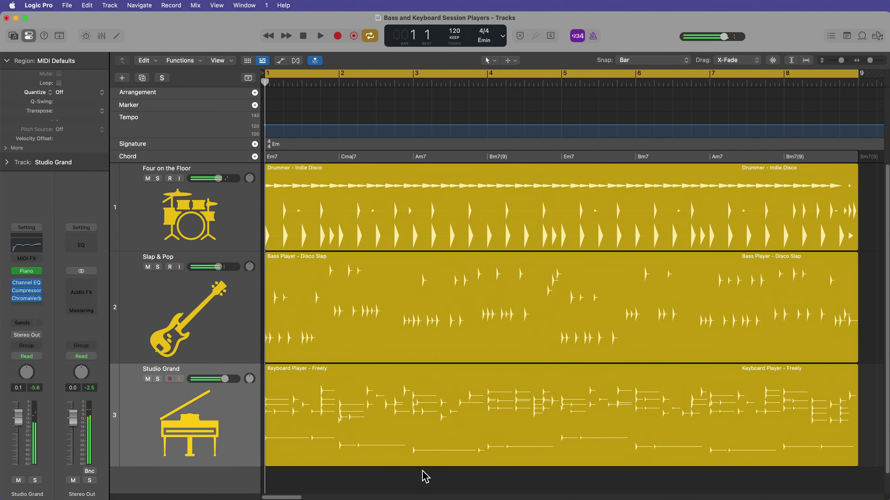
Apply the i - III - VI - VII chord progression to the whole chord group
left_click(313, 160)
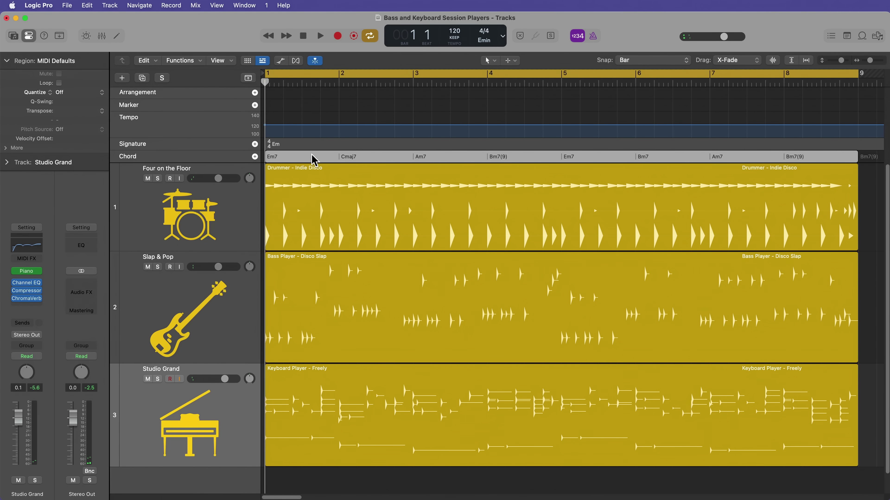
right_click(305, 160)
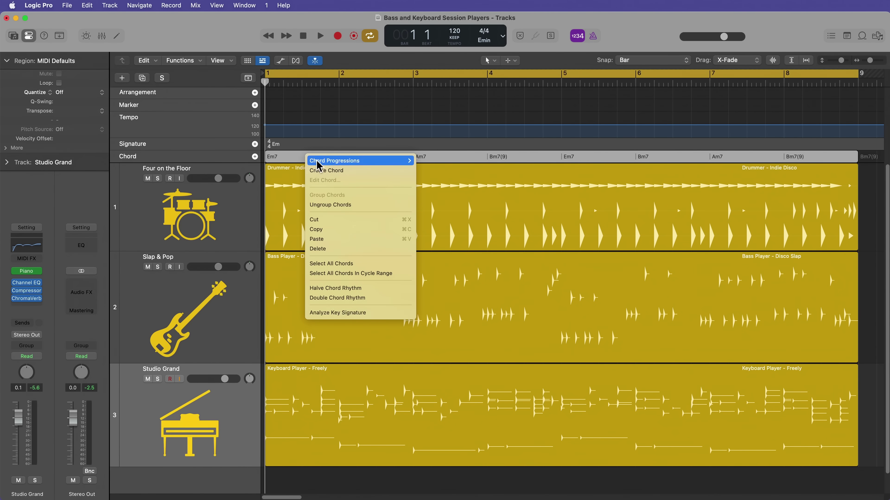
mouse_move(384, 161)
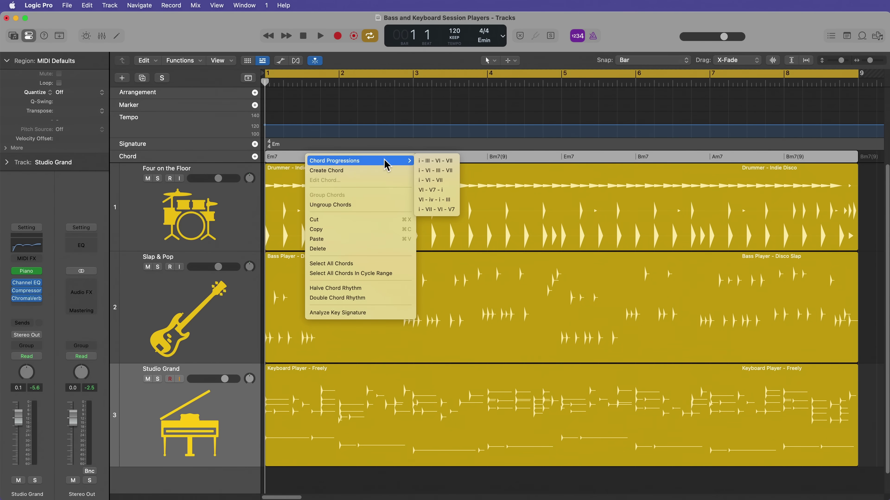
left_click(452, 163)
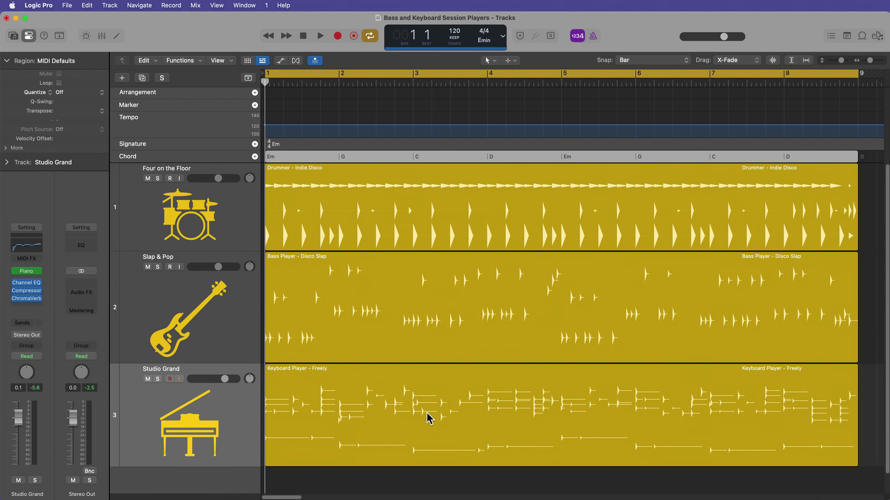
Play the arrangement with the new chord progression, stop it, and select the C chord at bar 3
key("space")
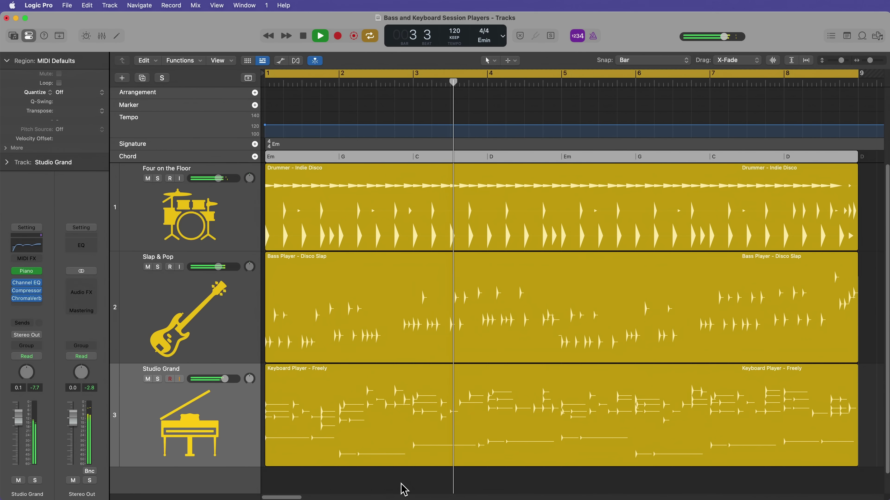
key("space")
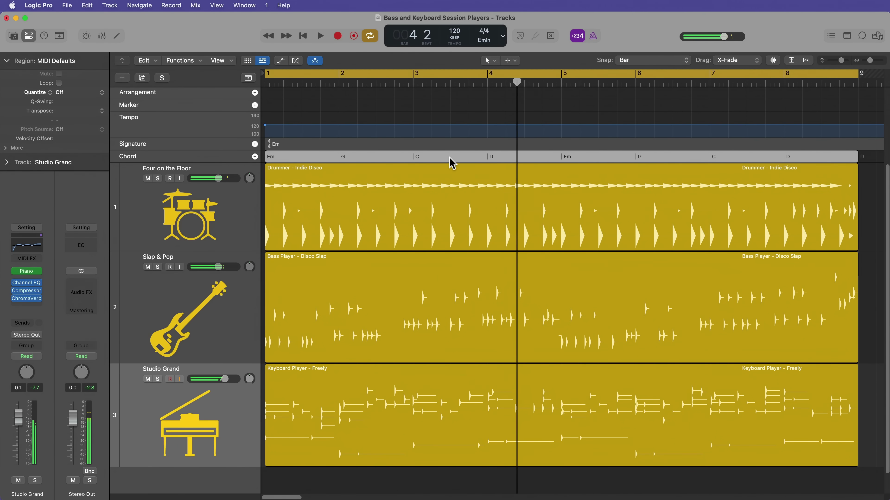
left_click(450, 159)
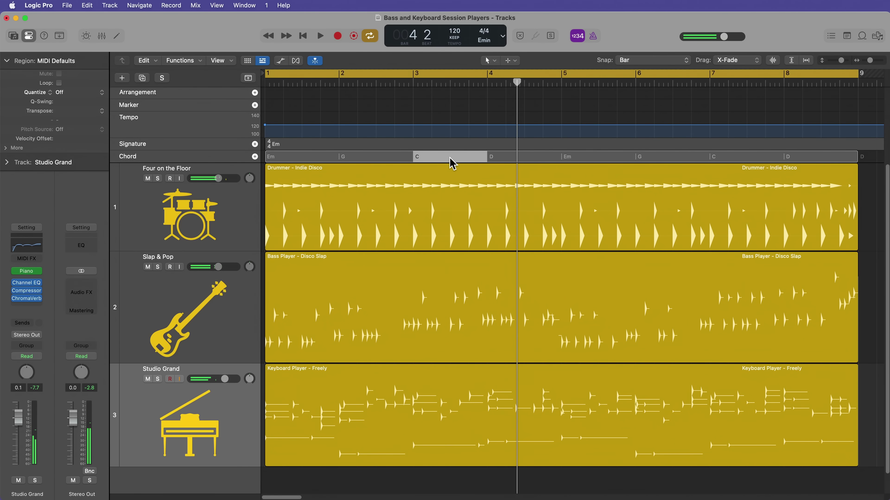
Change the C chord at bar 3 to Cmaj7 and close the chord editor
right_click(433, 163)
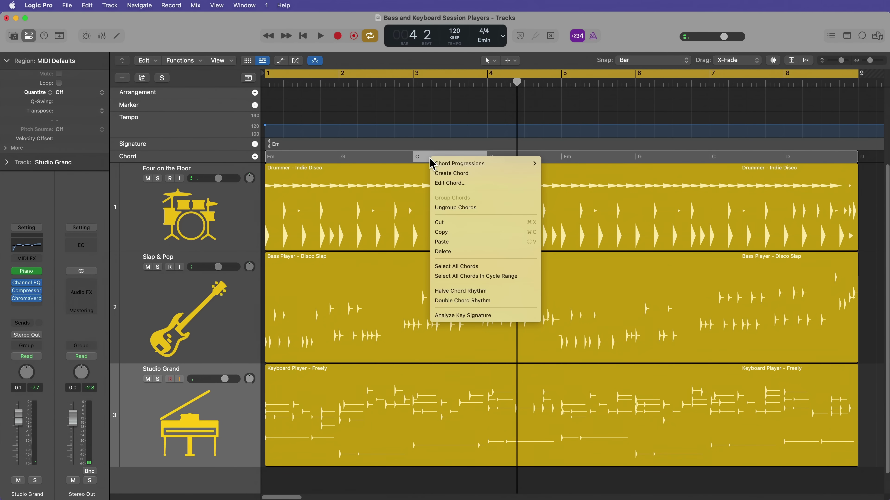
left_click(456, 183)
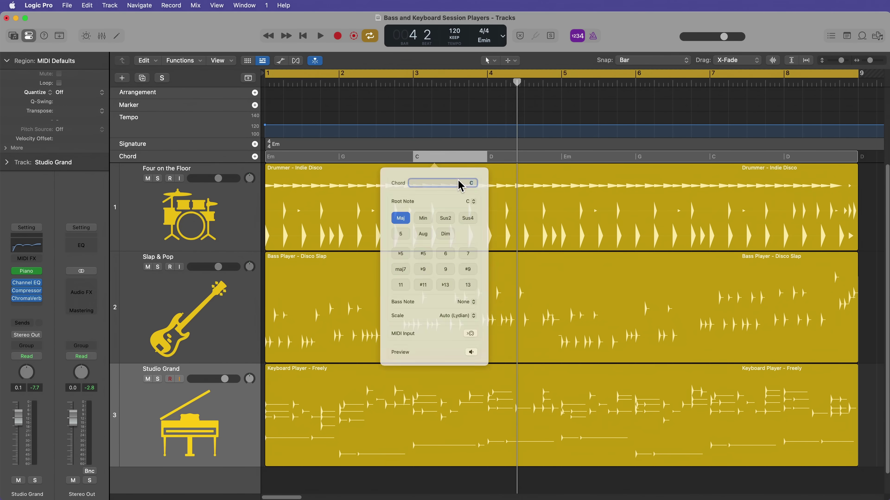
left_click(395, 295)
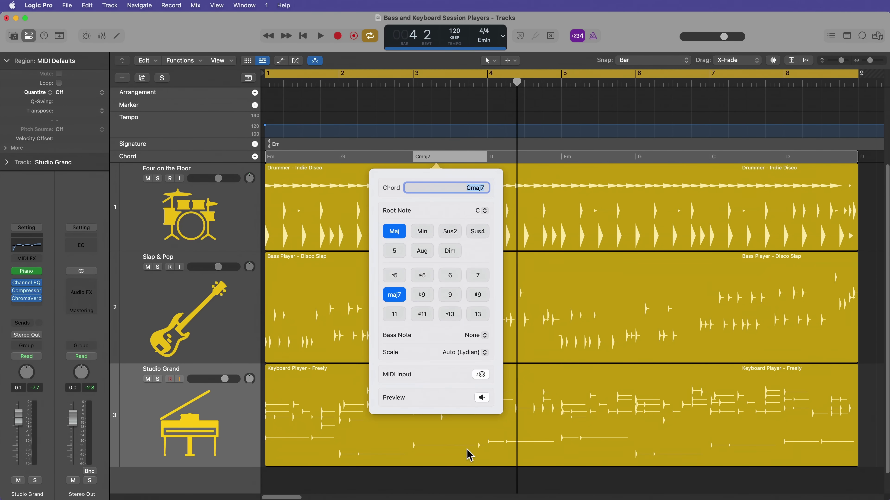
left_click(468, 479)
Change the D chord at bar 4 to D6, close the chord editor, and play the arrangement
left_click(501, 158)
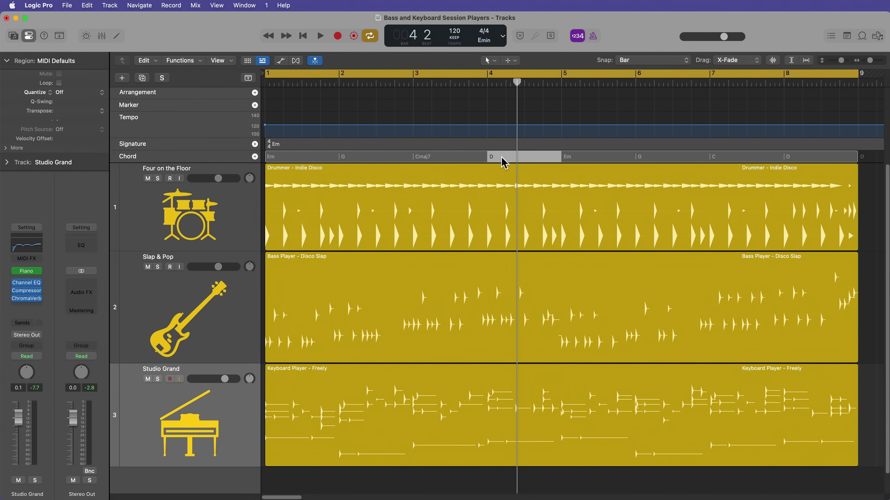
double_click(502, 159)
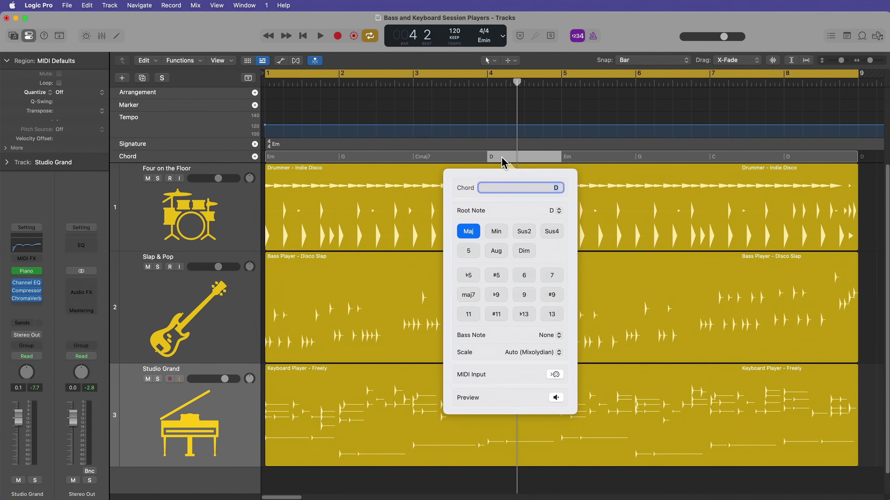
left_click(524, 276)
left_click(557, 478)
key("space")
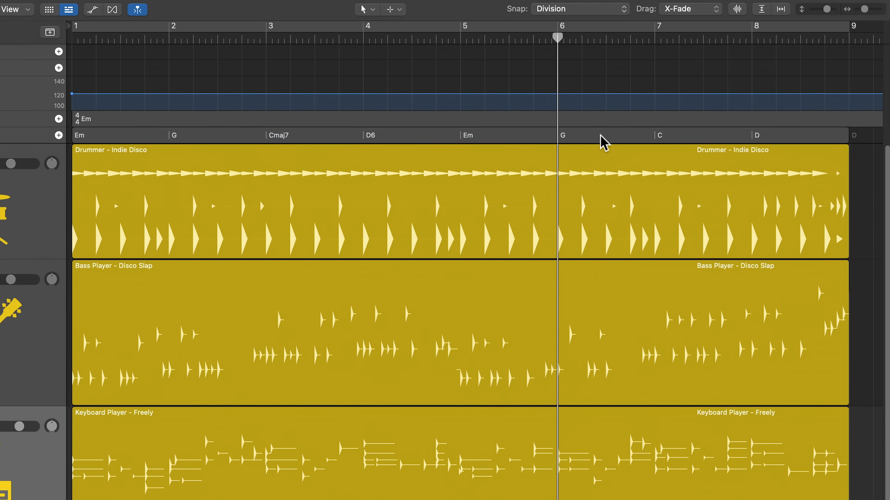
Shorten the G chord at bar 6 to two beats so the following C chord starts halfway through the bar
left_click(668, 157)
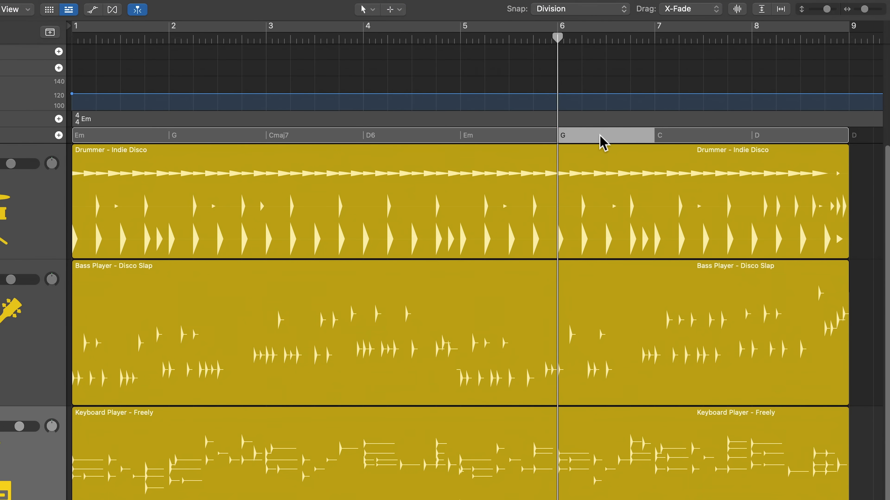
left_click(511, 137)
left_click(633, 140)
left_click(693, 136)
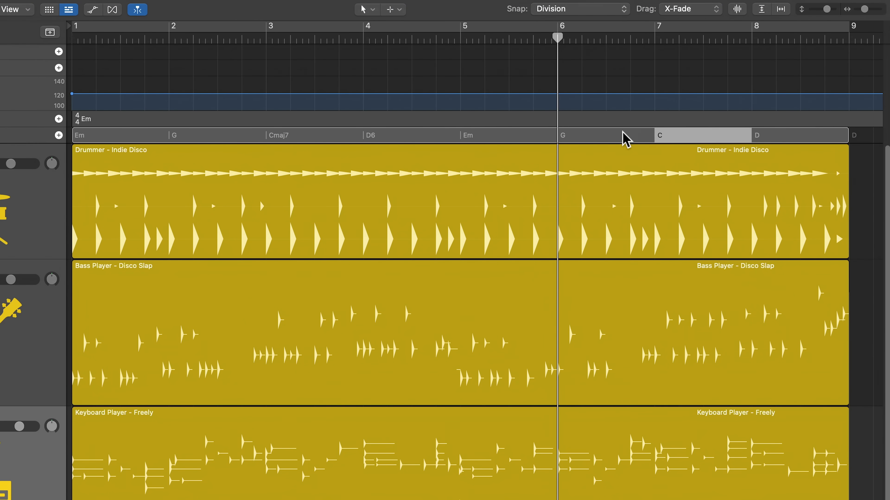
left_click(609, 139)
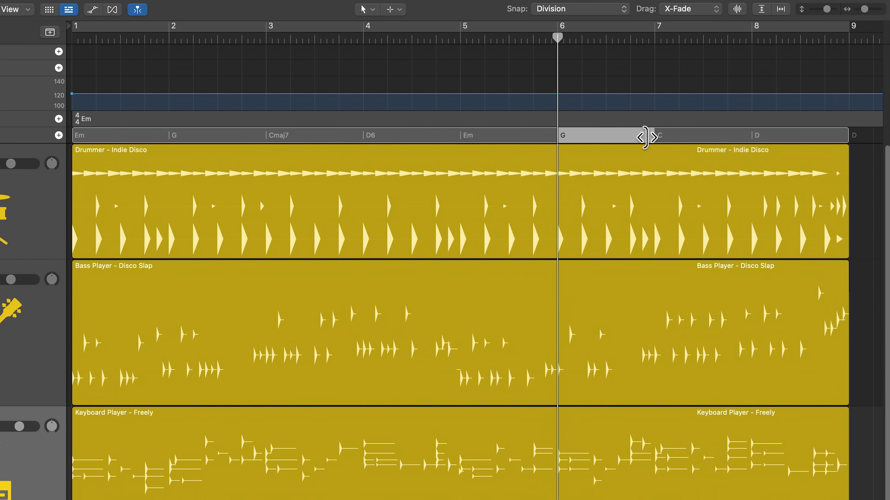
left_click_drag(645, 138, 605, 137)
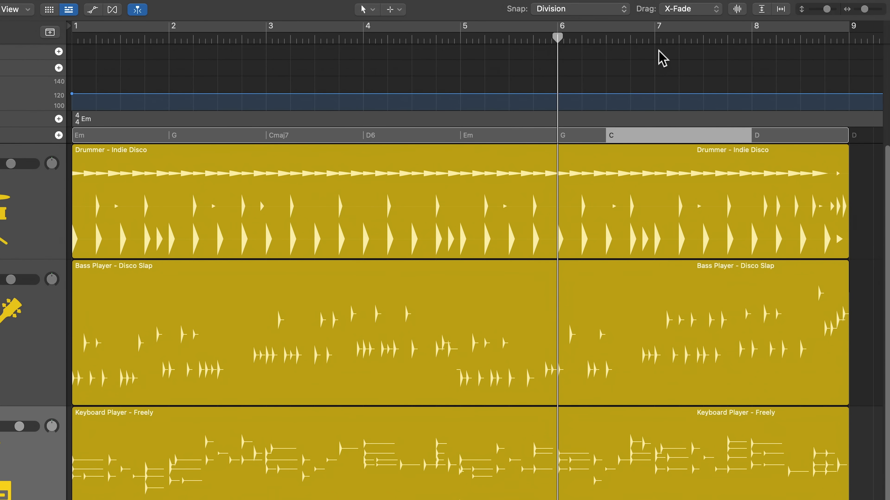
Place the playhead at bar 7, create an Em chord within that bar, and close the chord editor
left_click(660, 38)
right_click(665, 139)
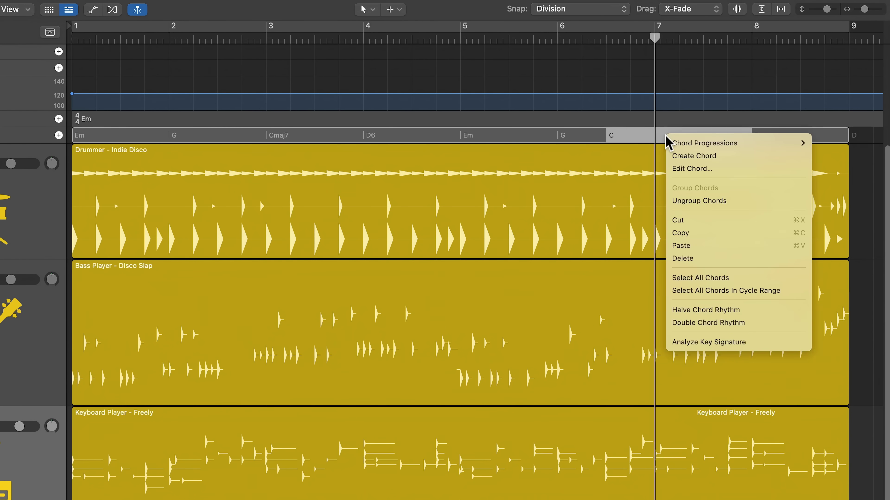
left_click(729, 156)
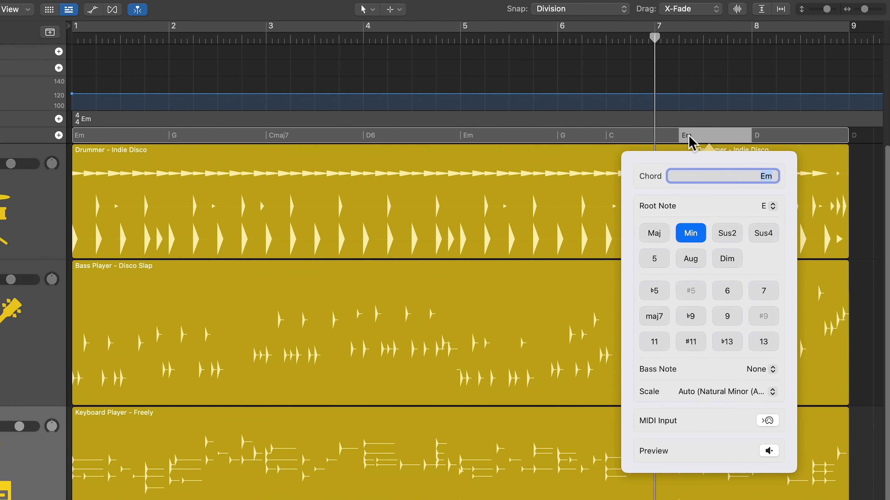
left_click(874, 248)
Move the start of the new Em chord back to the beginning of bar 7
left_click(685, 139)
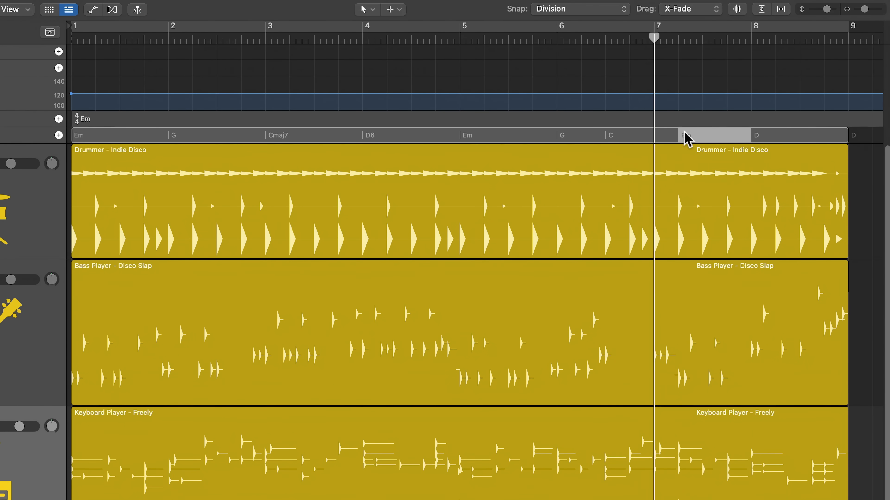
mouse_move(679, 135)
left_mouse_down()
mouse_move(653, 134)
mouse_move(688, 133)
left_mouse_up()
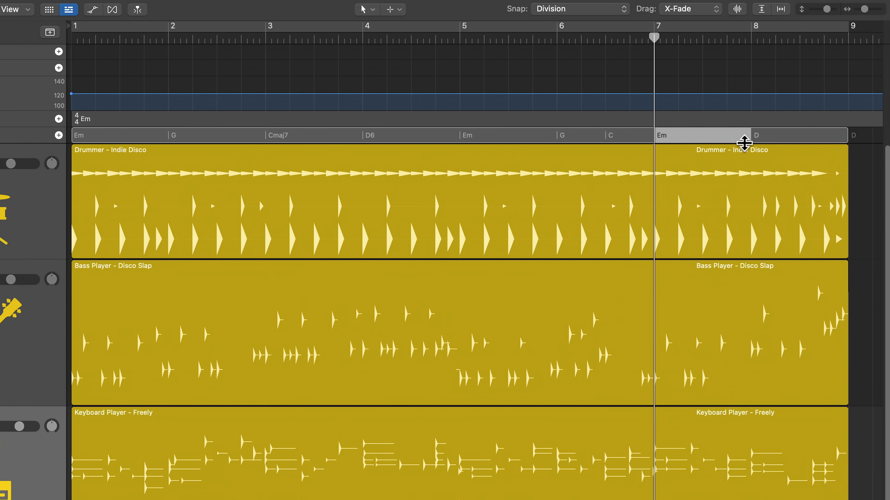
left_click(868, 265)
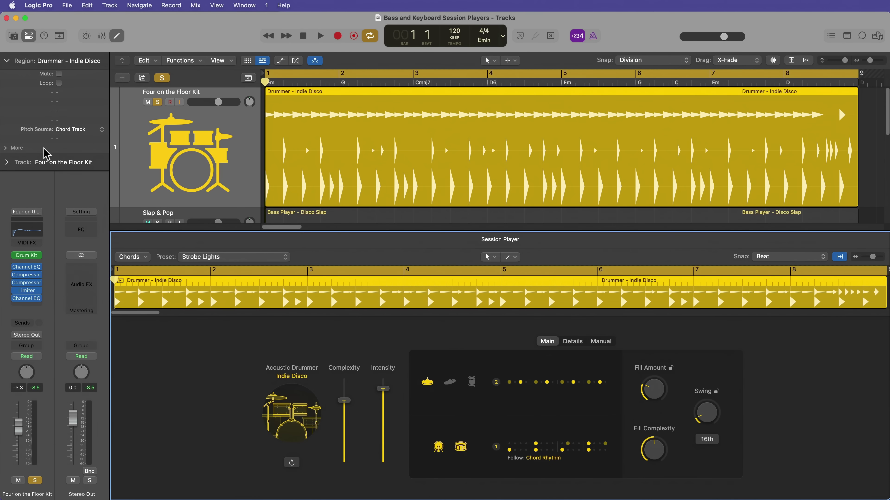
Check the sound Library and examine the drummer's available styles and player types, keeping Acoustic Drummer
left_click(13, 36)
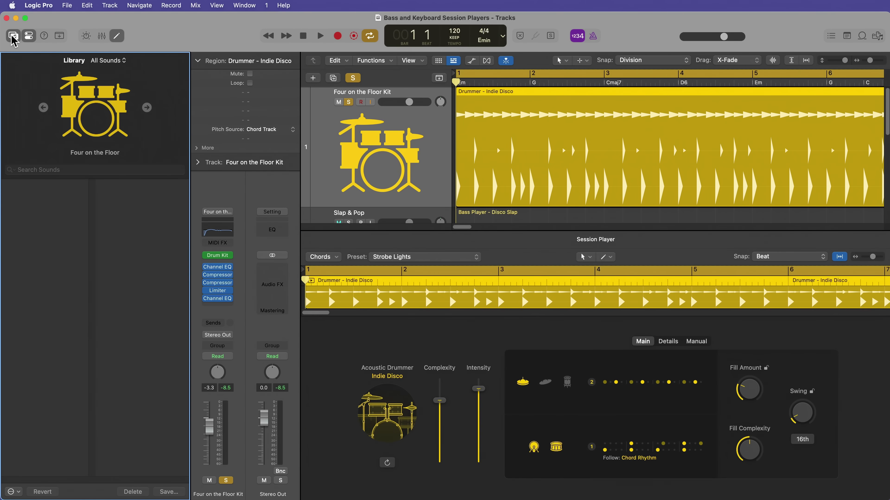
left_click(13, 36)
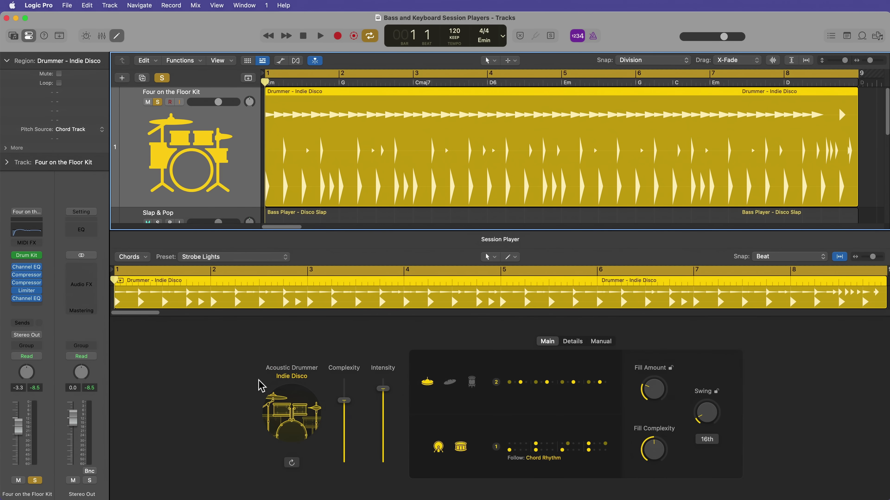
left_click(298, 376)
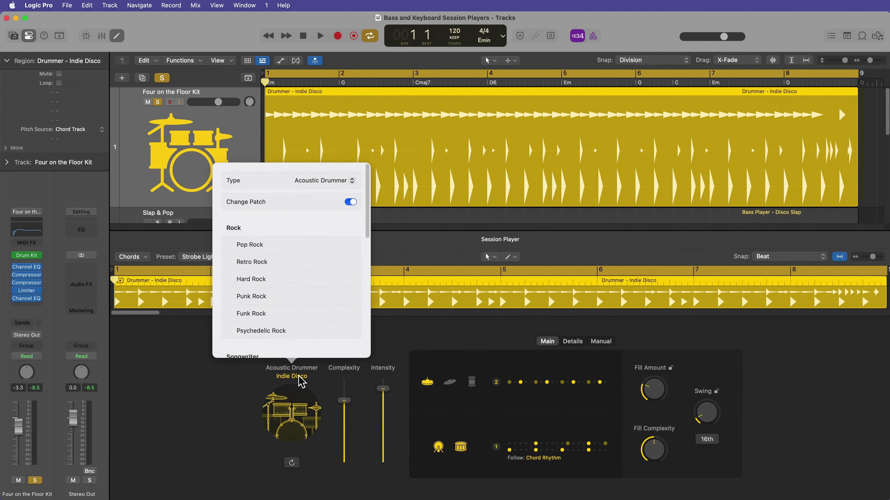
scroll(312, 307, "down", 10)
scroll(310, 311, "up", 10)
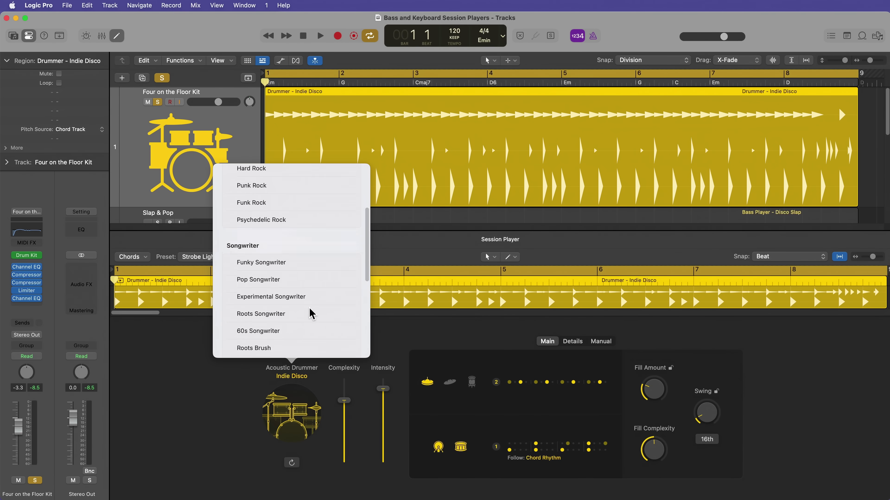
scroll(312, 308, "up", 3)
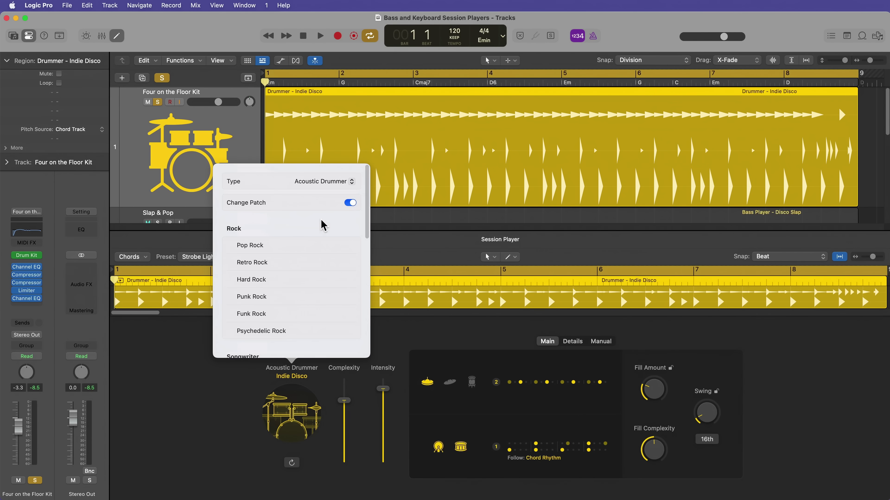
left_click(325, 186)
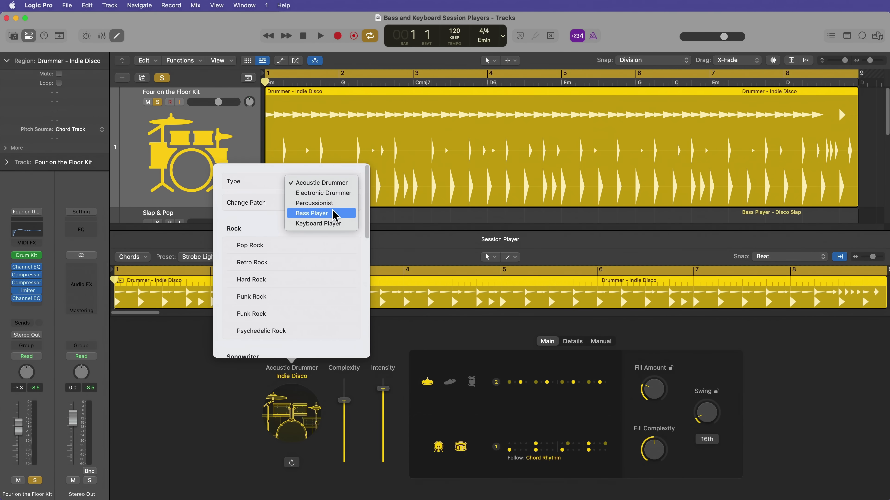
left_click(334, 184)
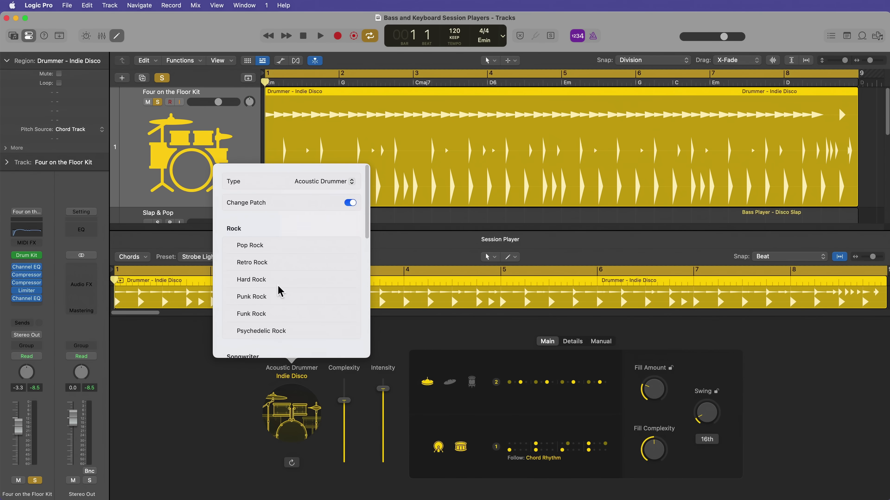
left_click(245, 385)
Look through the drummer's preset list and the available kick and snare patterns without changing either
left_click(252, 261)
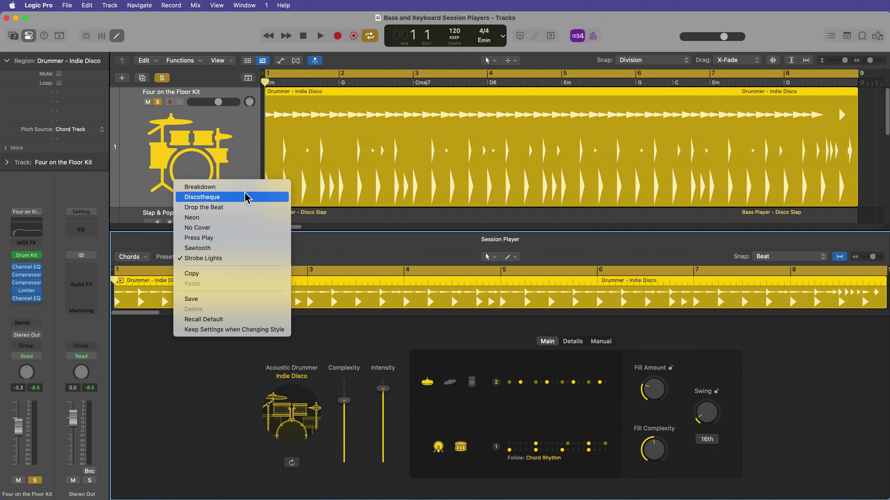
left_click(187, 391)
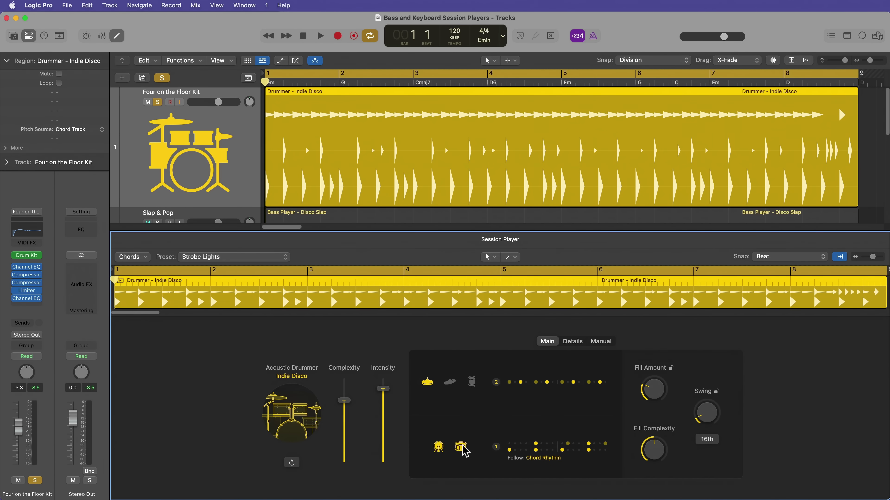
left_click(513, 448)
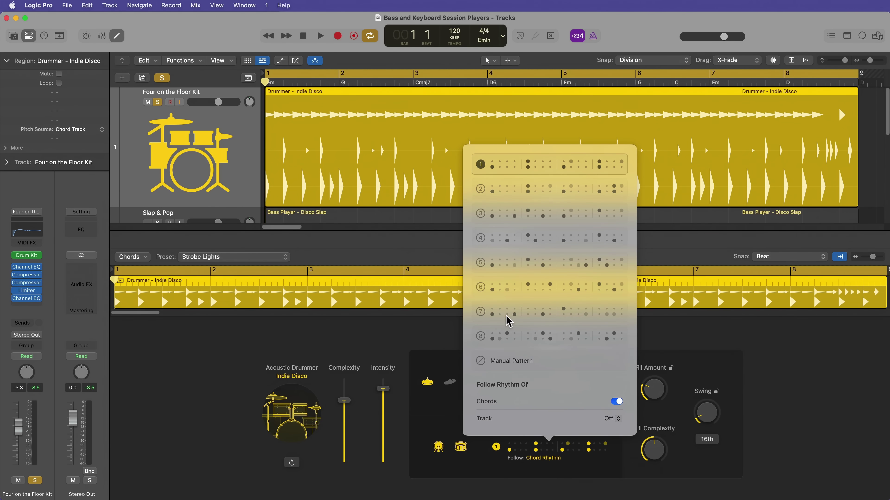
left_click(441, 410)
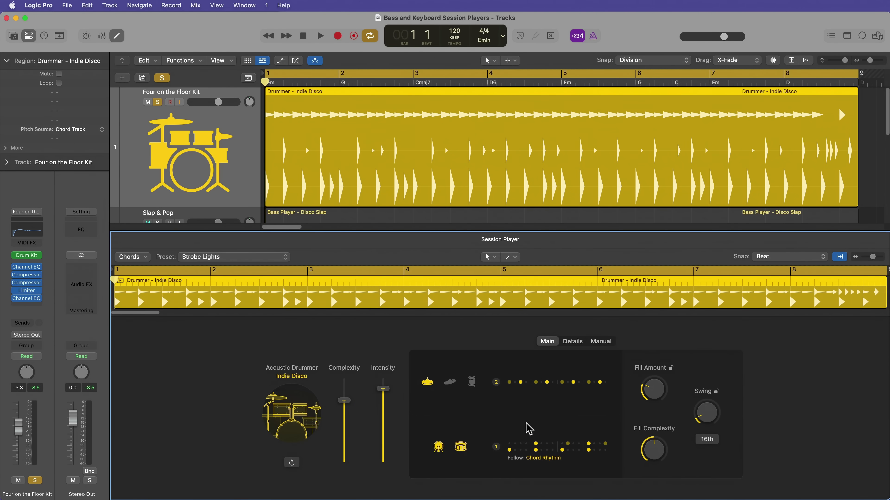
Play the drum track, switch the kick and snare to pattern 3, and audition the new pattern
key("space")
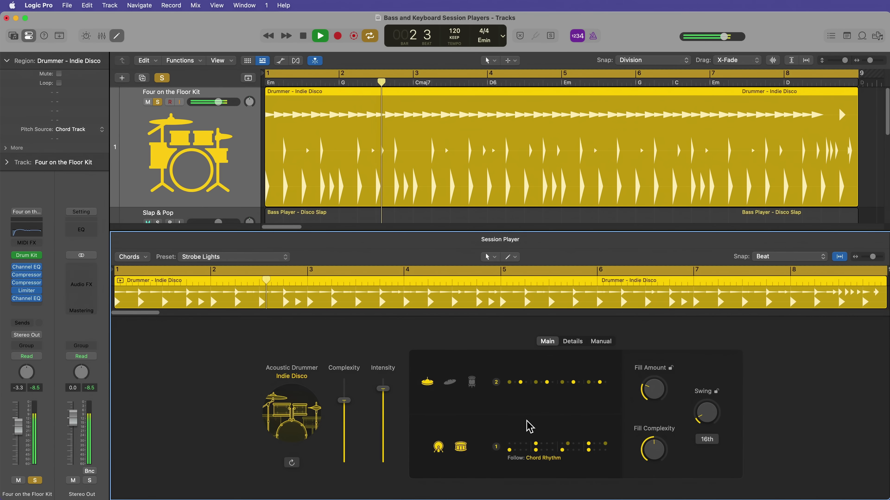
key("space")
left_click(527, 450)
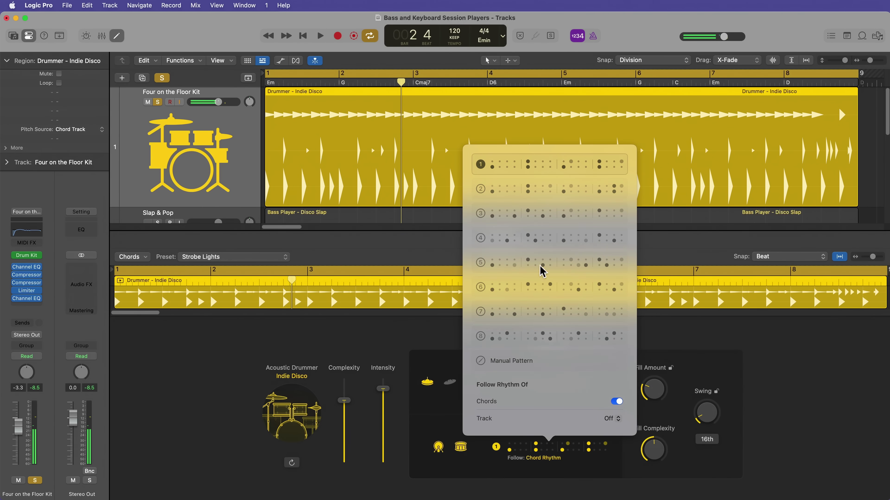
left_click(543, 214)
left_click(444, 422)
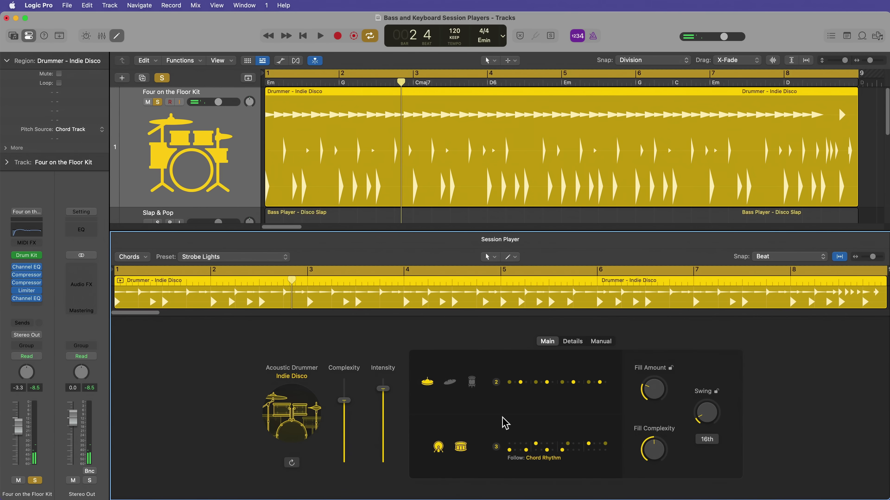
key("space")
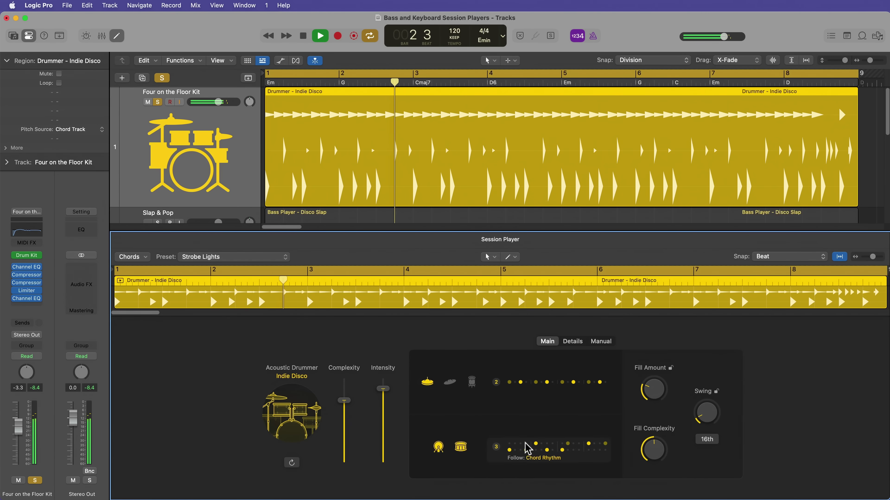
key("space")
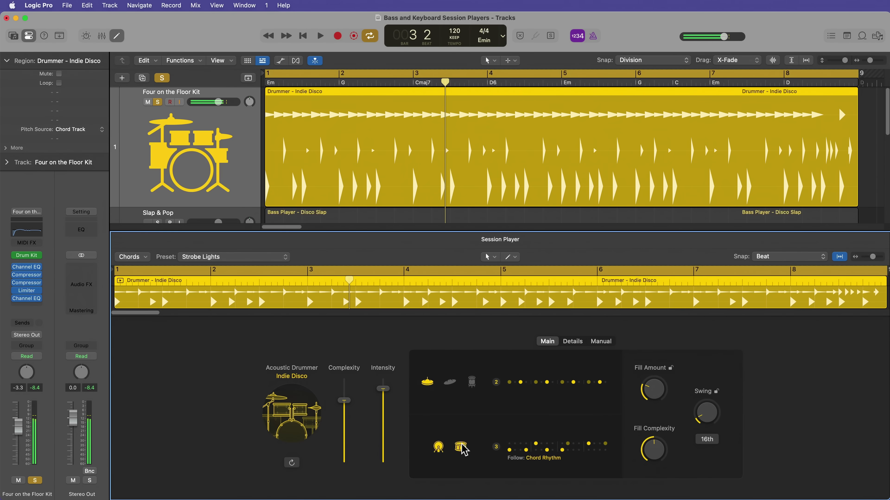
Try the drum part without the snare, restore the snare, and restart playback from bar 1
left_click(461, 448)
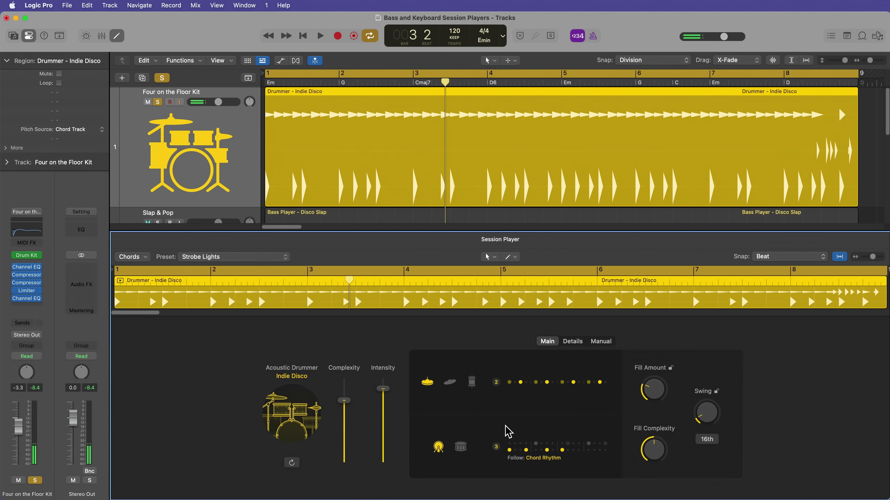
key("space")
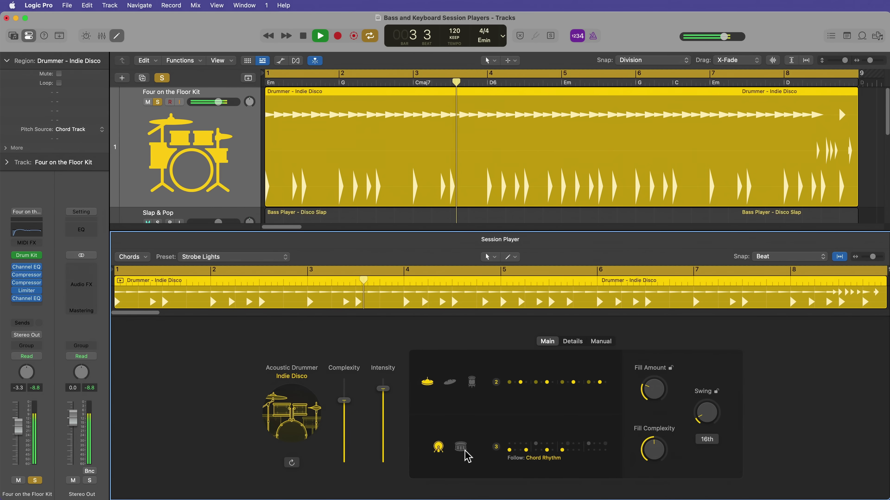
key("space")
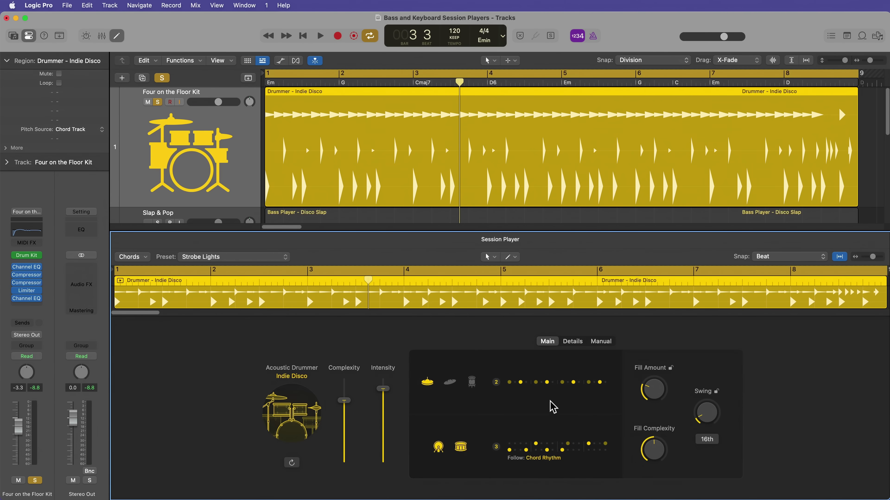
key("space")
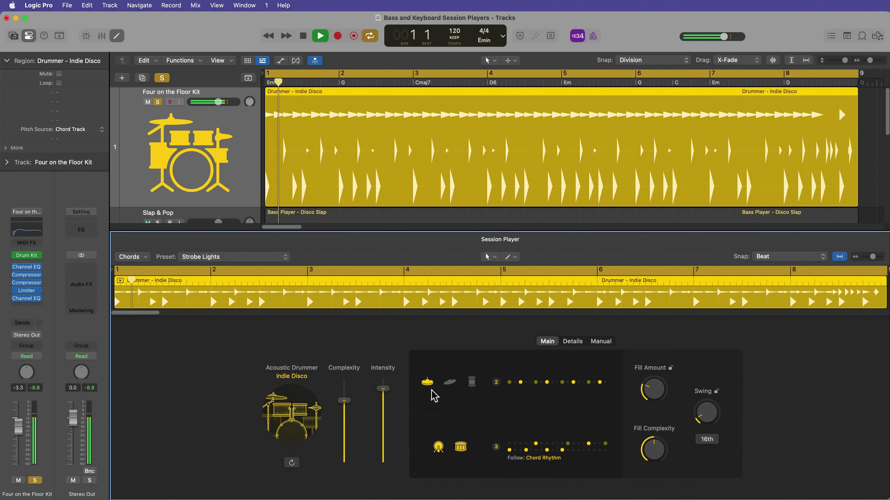
Audition hi-hat patterns 3 and 5 during playback, leaving pattern 5 selected, and stop the playback
left_click(527, 383)
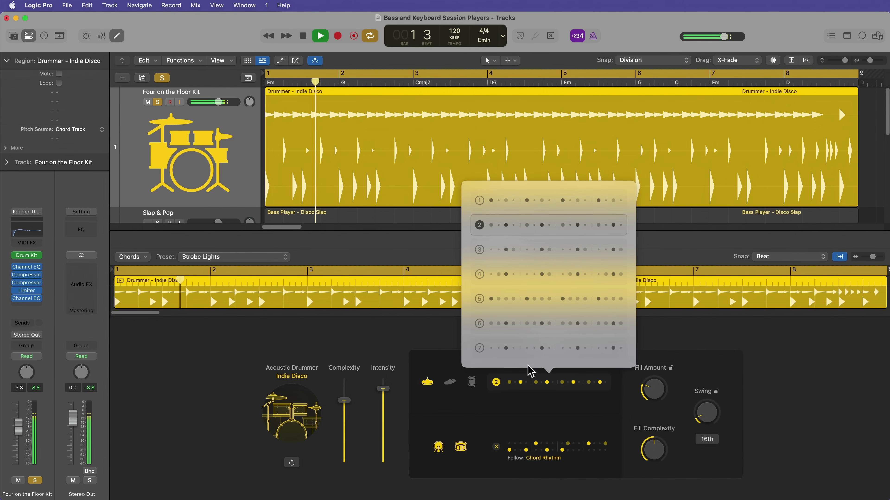
left_click(522, 250)
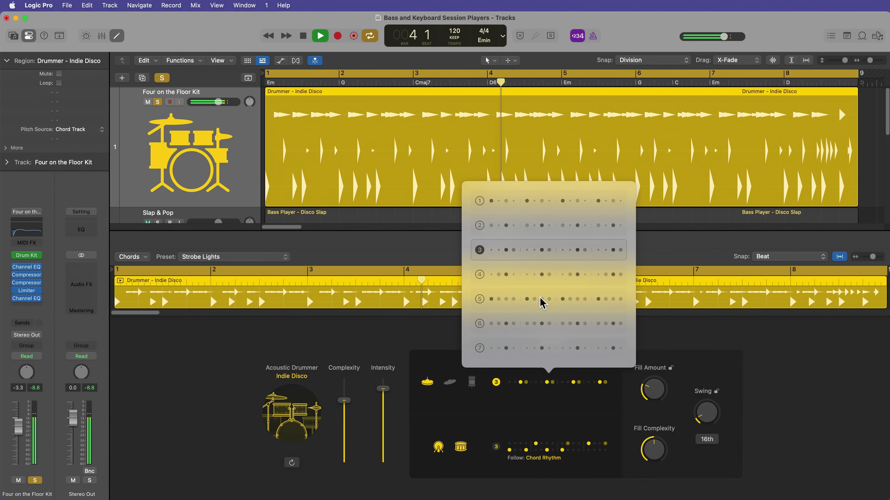
left_click(542, 300)
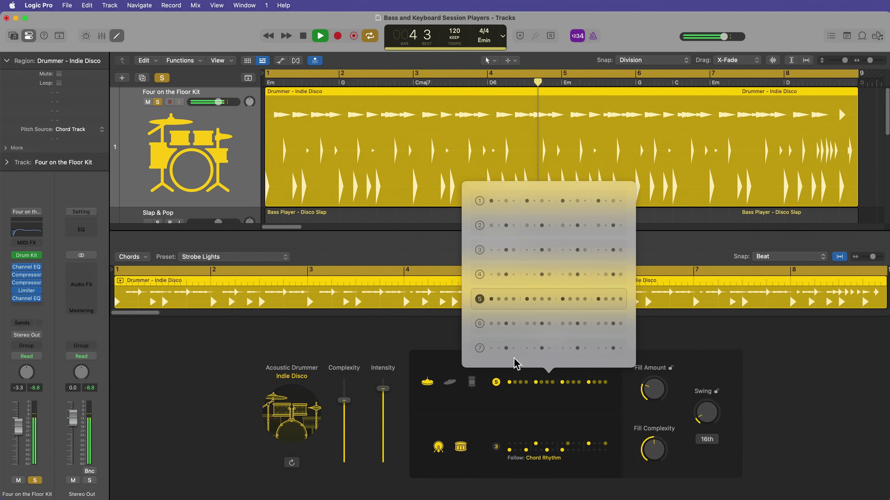
left_click(500, 404)
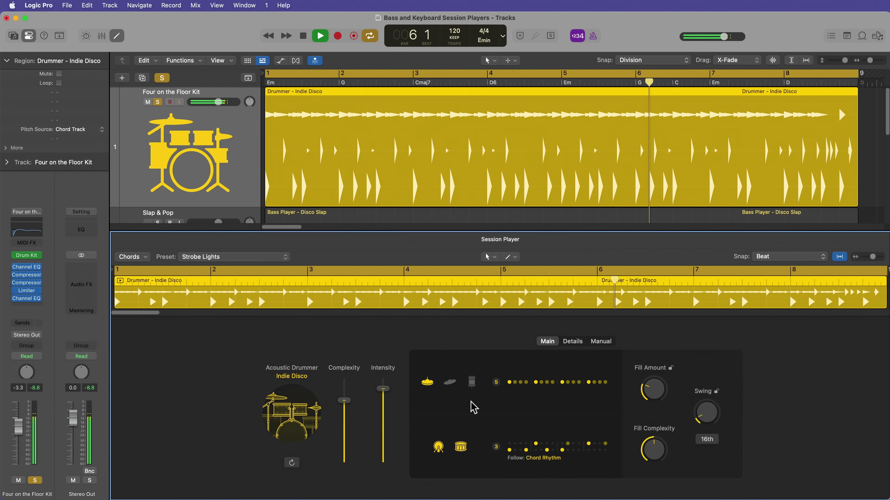
key("space")
Switch the drummer from the hi-hat to the cymbal, audition its patterns 2 and 3, and stop the playback
left_click(449, 383)
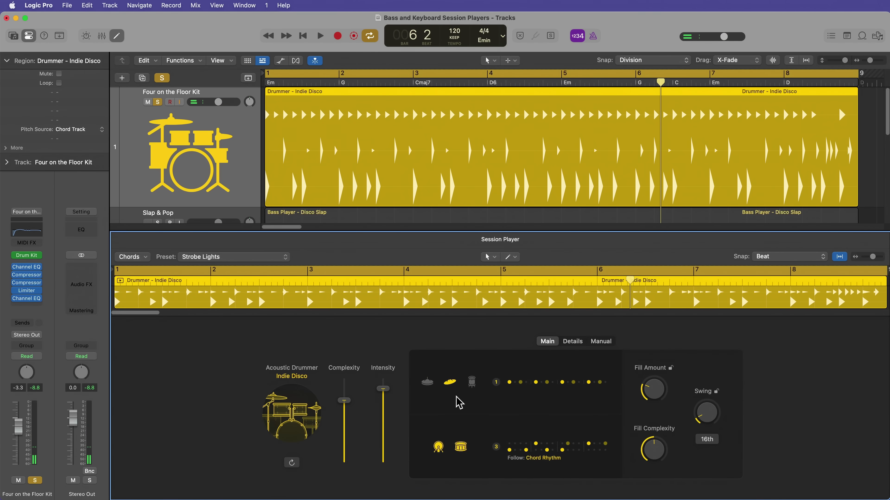
left_click(549, 385)
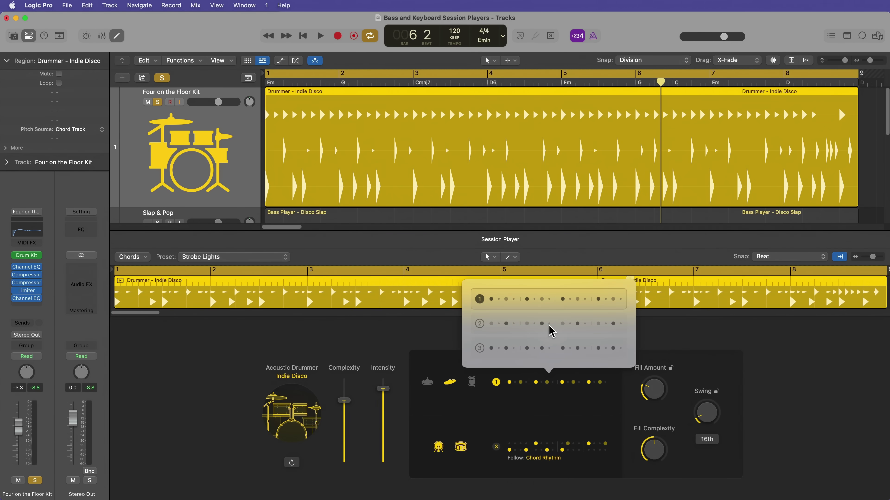
left_click(552, 331)
key("space")
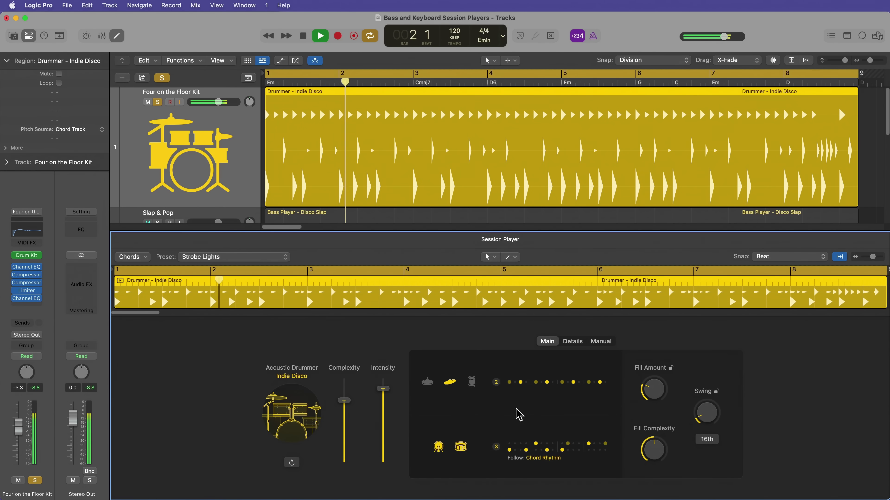
left_click(521, 382)
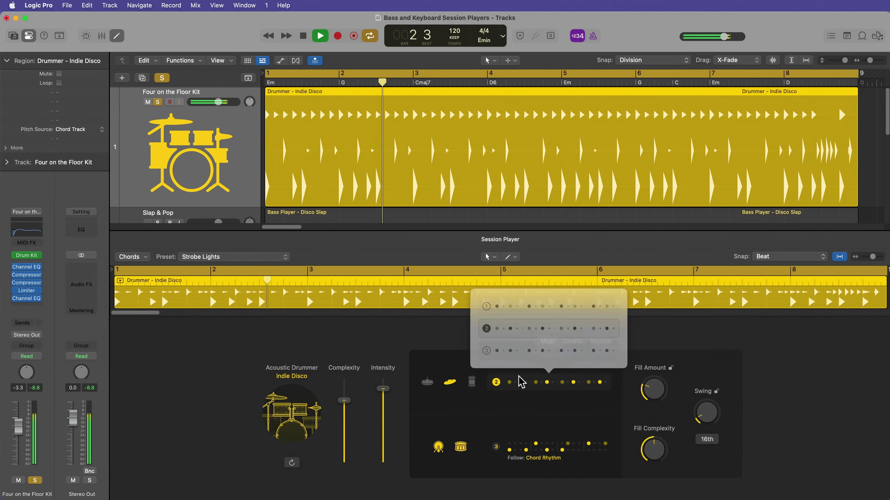
left_click(530, 350)
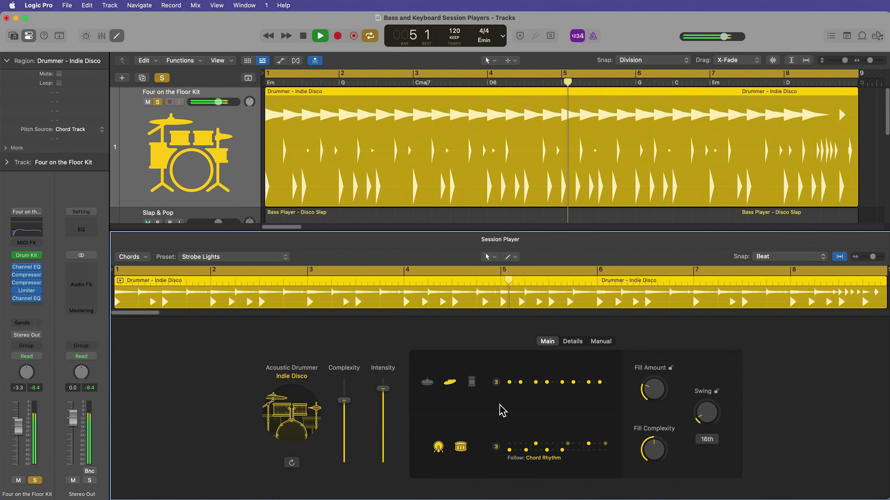
key("space")
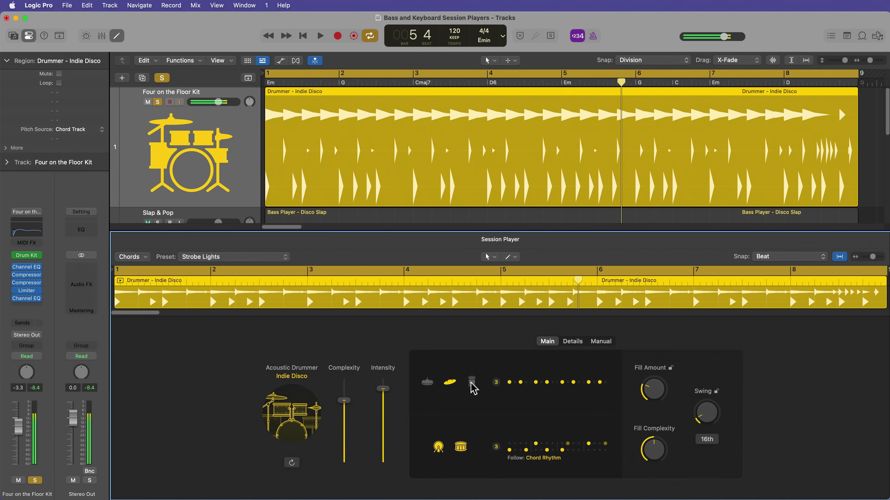
Switch the drummer from the cymbal to the toms and audition the part
left_click(471, 382)
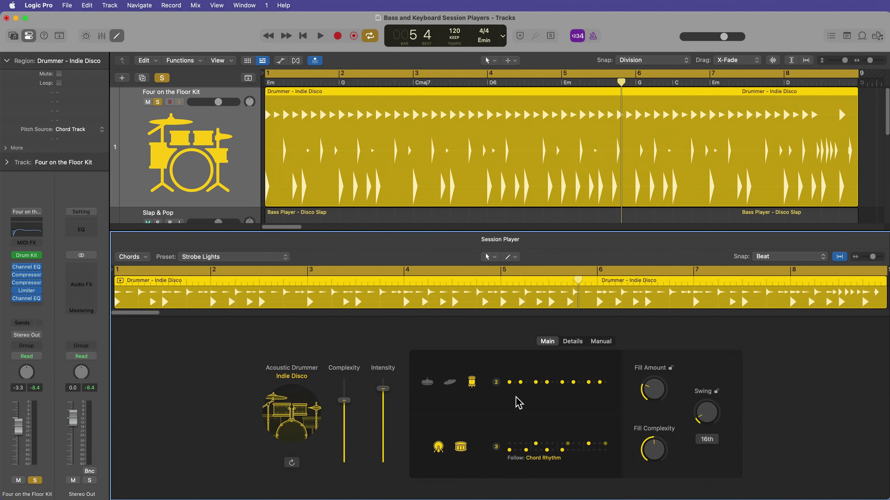
key("space")
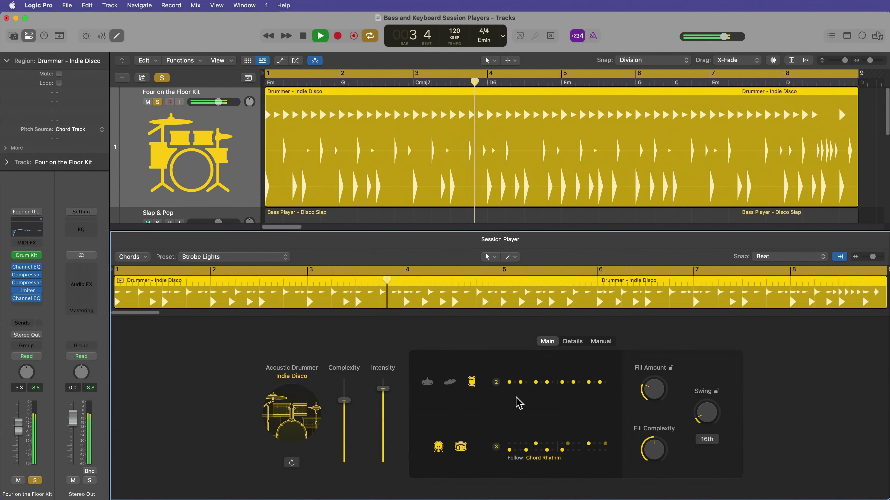
key("space")
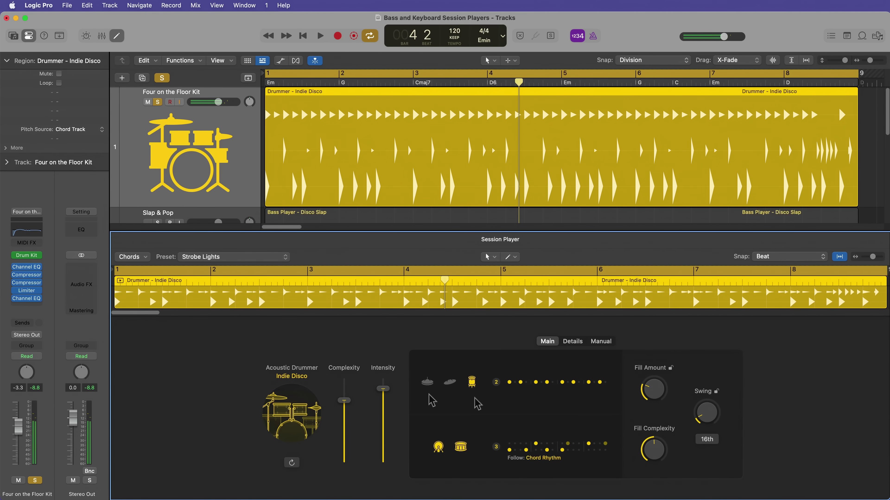
Return the drummer to the hi-hat and set Fill Amount to 54% and Fill Complexity to 58%
left_click(427, 382)
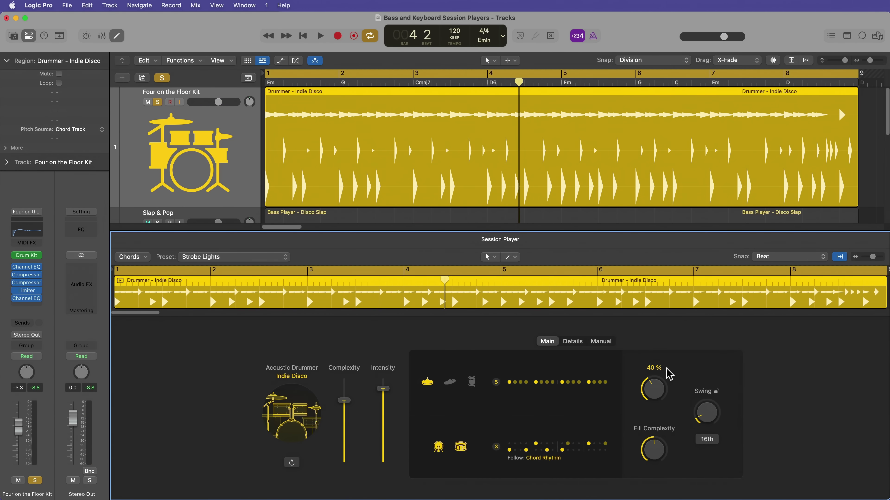
left_click_drag(669, 374, 671, 358)
left_click_drag(668, 437, 669, 435)
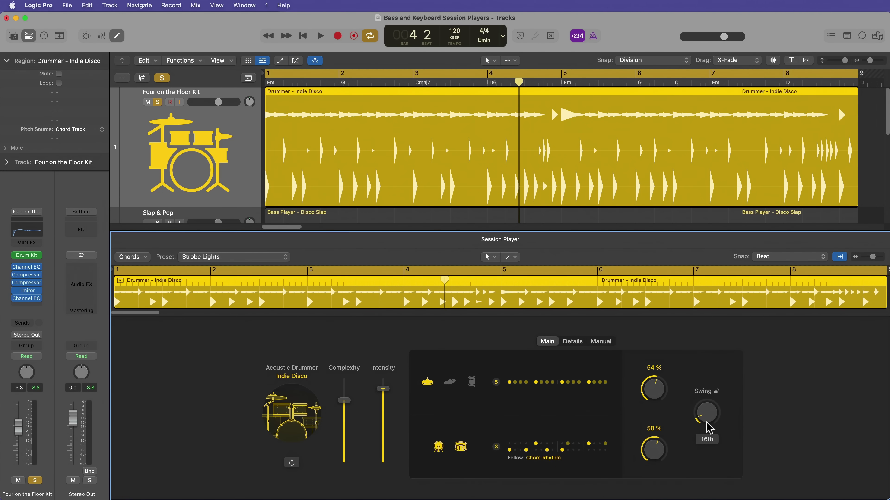
Raise the drummer's Ghost Notes to 83% while the part plays
left_click(572, 342)
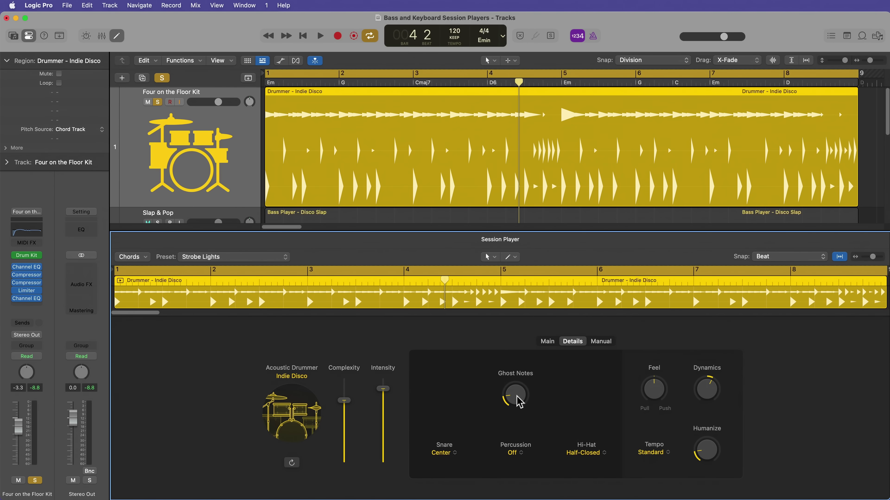
key("space")
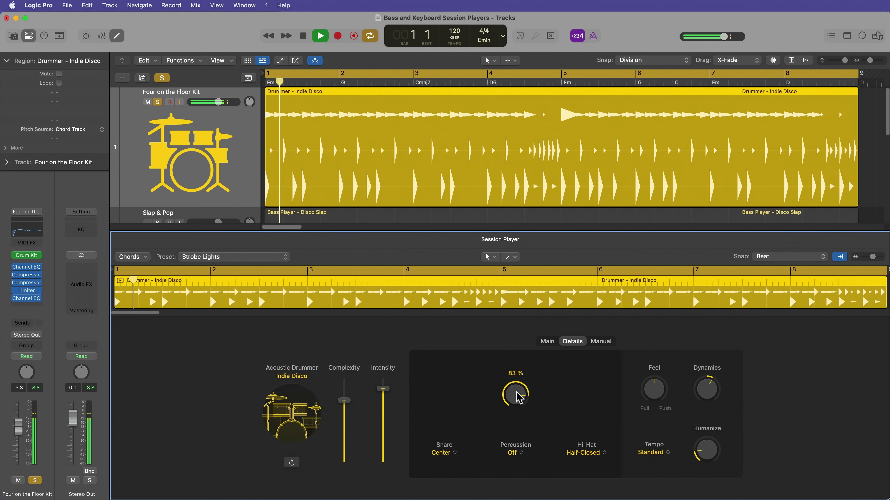
left_click_drag(517, 394, 522, 376)
Stop the playback and set the hi-hat to pattern 2
left_click(547, 342)
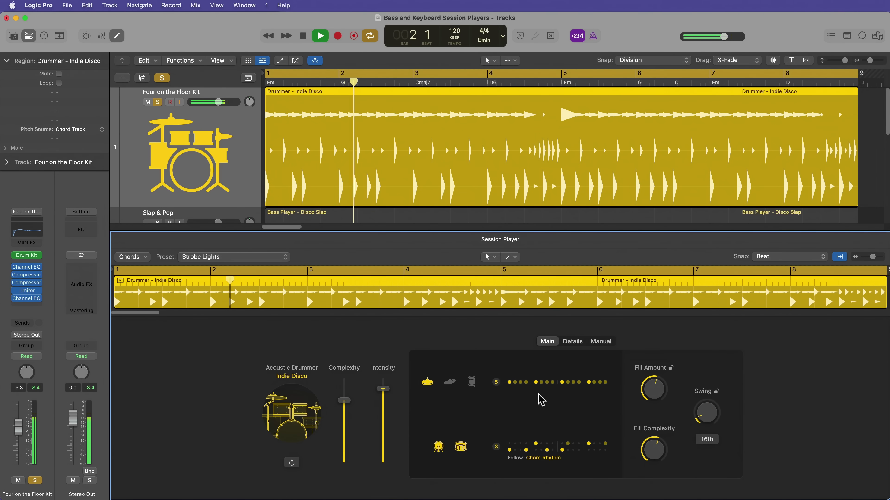
key("space")
left_click(527, 382)
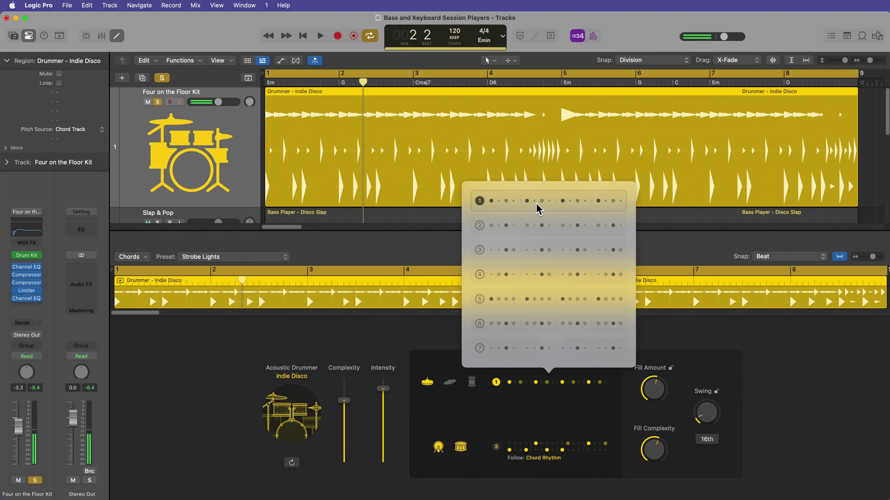
left_click(532, 225)
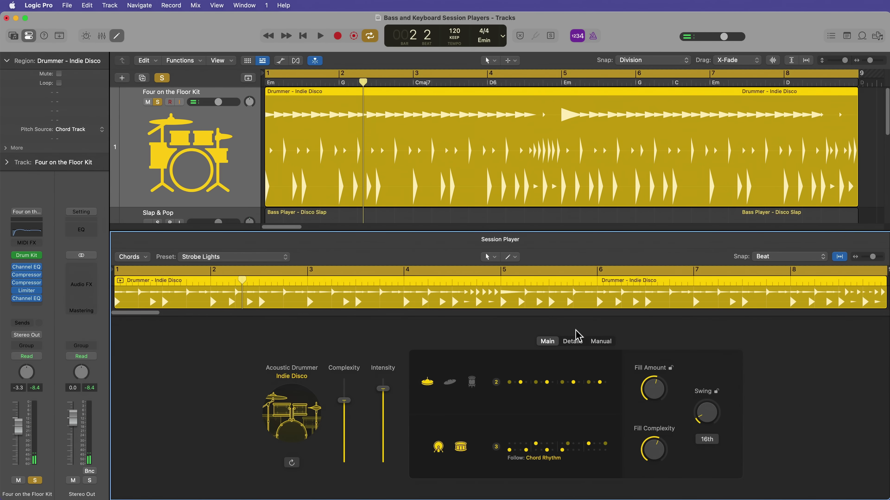
Play the drum part, fine-tune the Ghost Notes amount slightly upward, and stop the playback
left_click(573, 341)
key("space")
left_click_drag(520, 391, 524, 387)
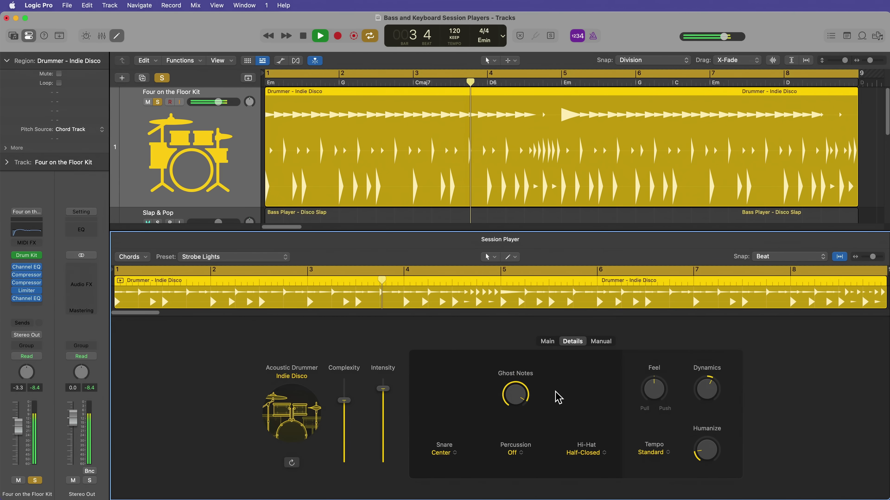
key("space")
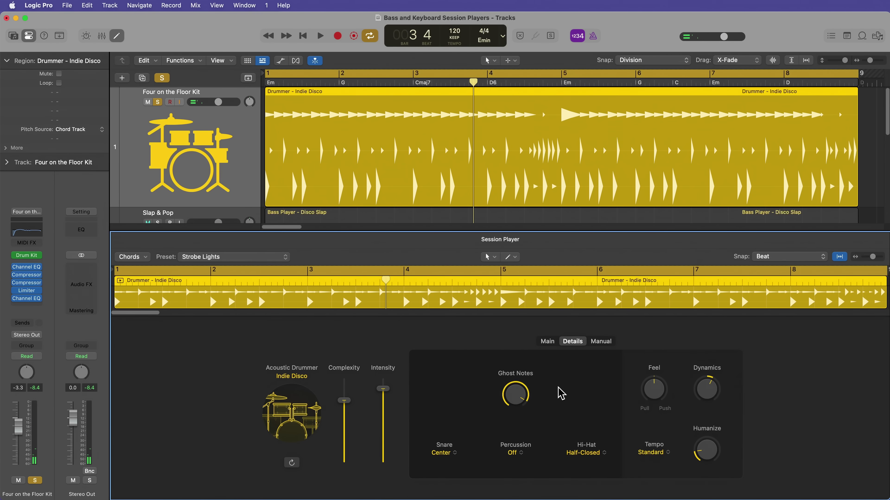
Try the snare as Rim Shot and as Side Stick, auditioning the part with each sound
left_click(445, 453)
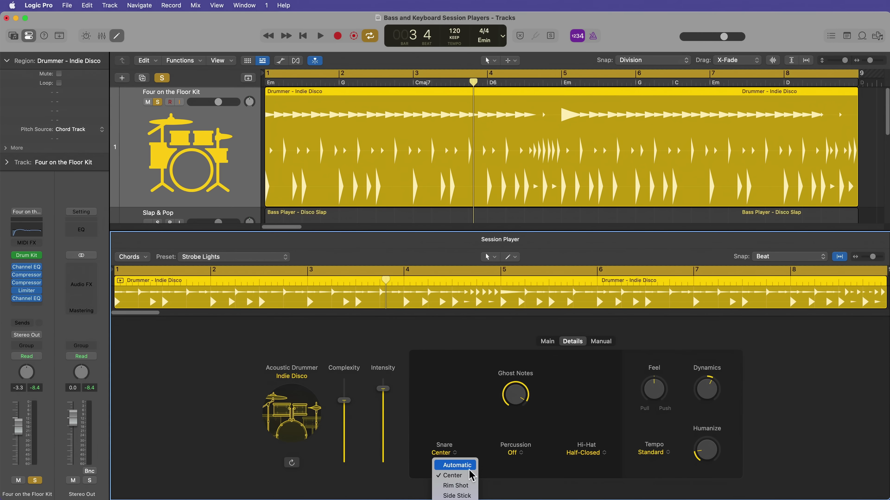
left_click(455, 486)
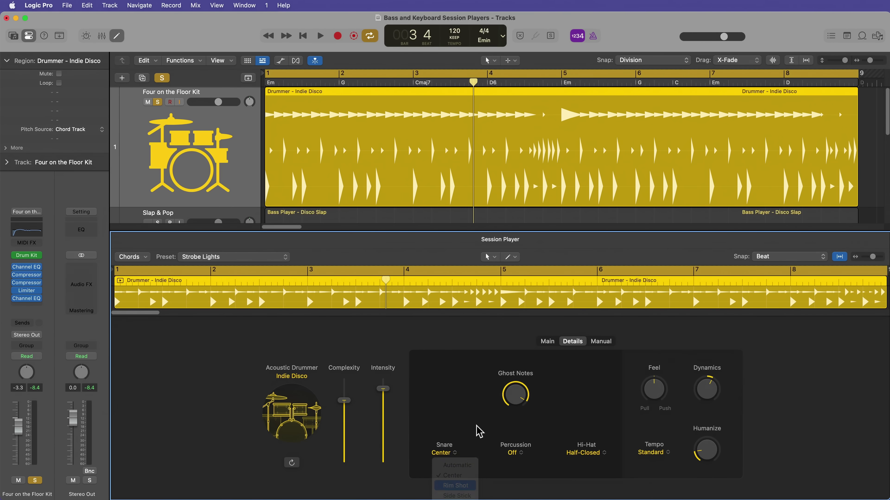
key("space")
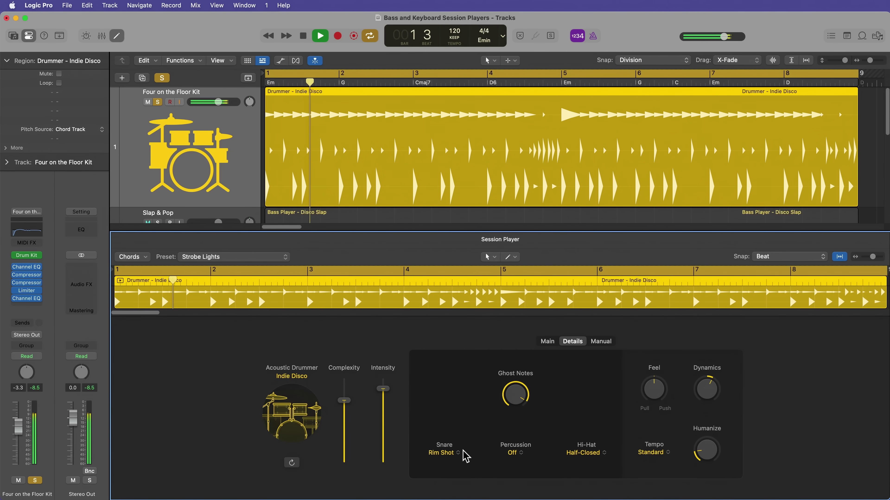
key("space")
left_click(452, 455)
left_click(466, 495)
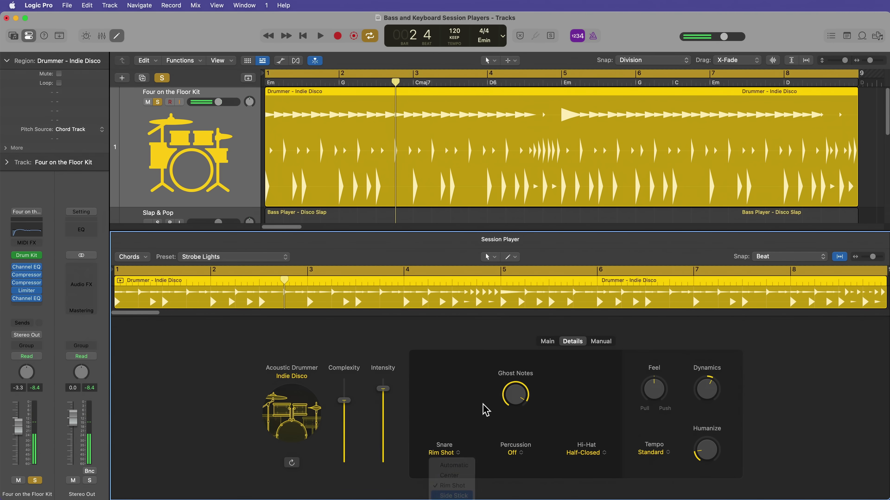
key("space")
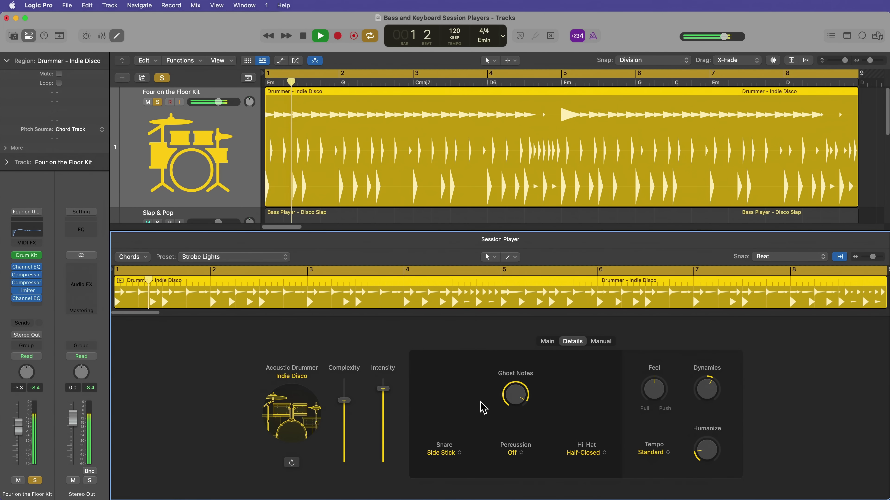
Reduce the drummer's Ghost Notes to a moderate amount and return the snare to Center
left_click_drag(518, 405, 519, 433)
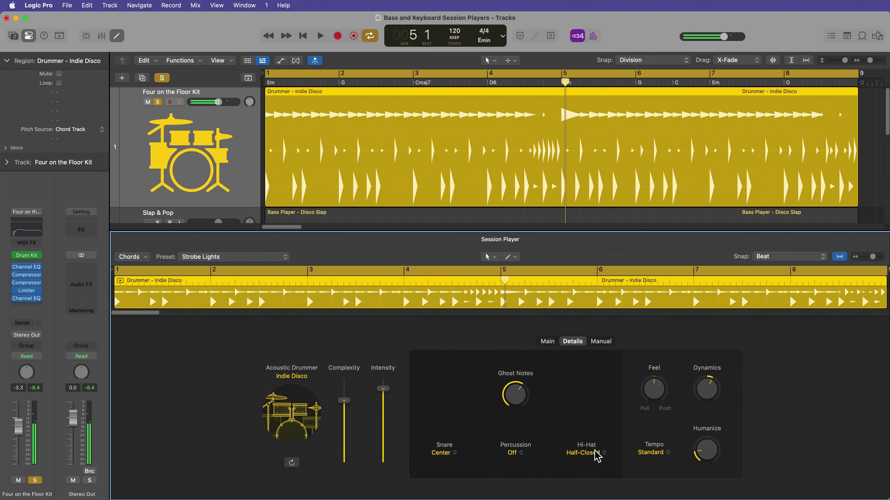
Audition the hi-hat as Closed and Wide Open, set it back to Closed, and stop the playback
left_click(597, 454)
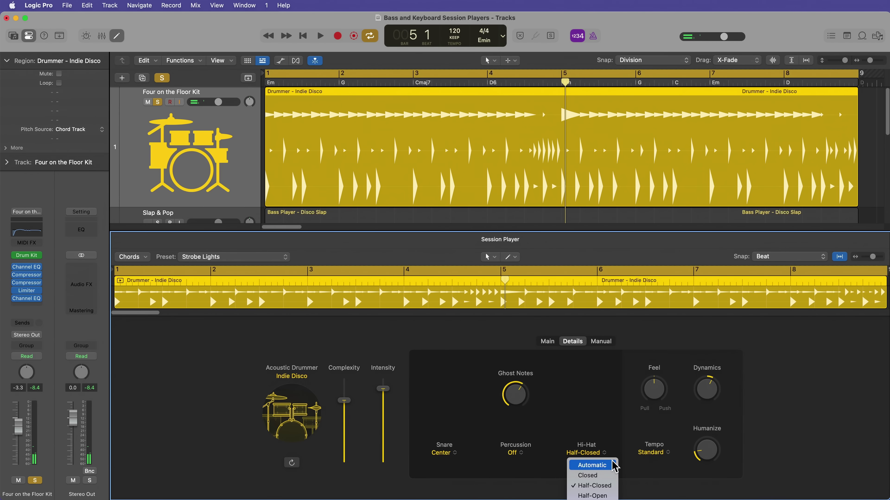
left_click(613, 476)
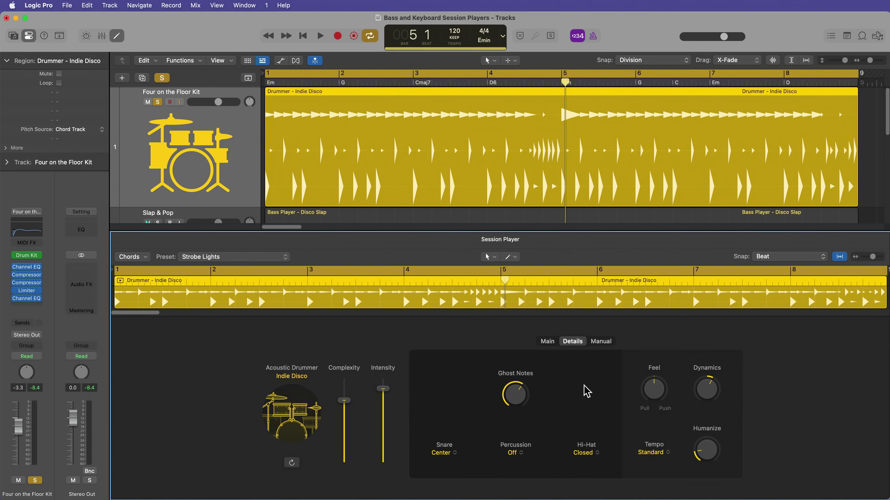
left_click(596, 453)
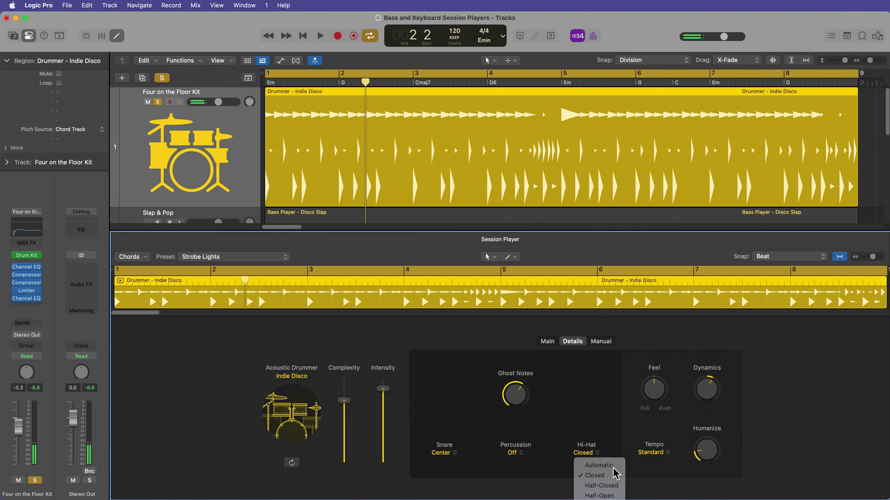
left_click(614, 490)
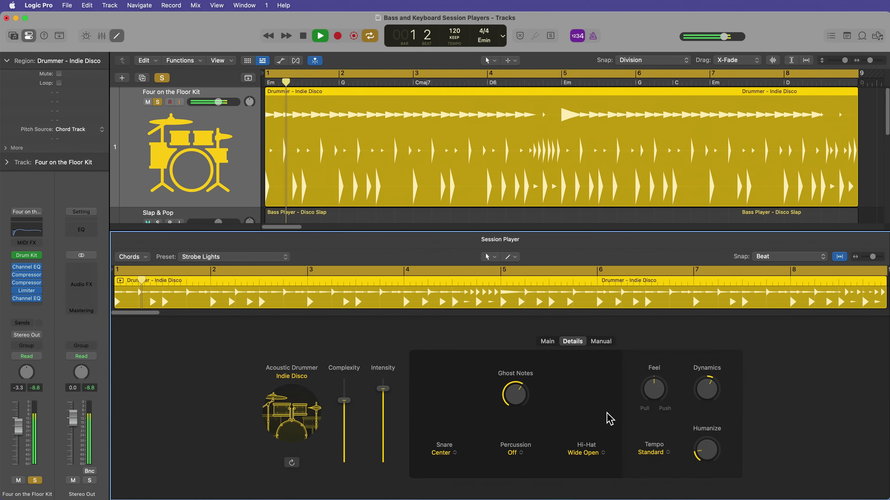
left_click(595, 453)
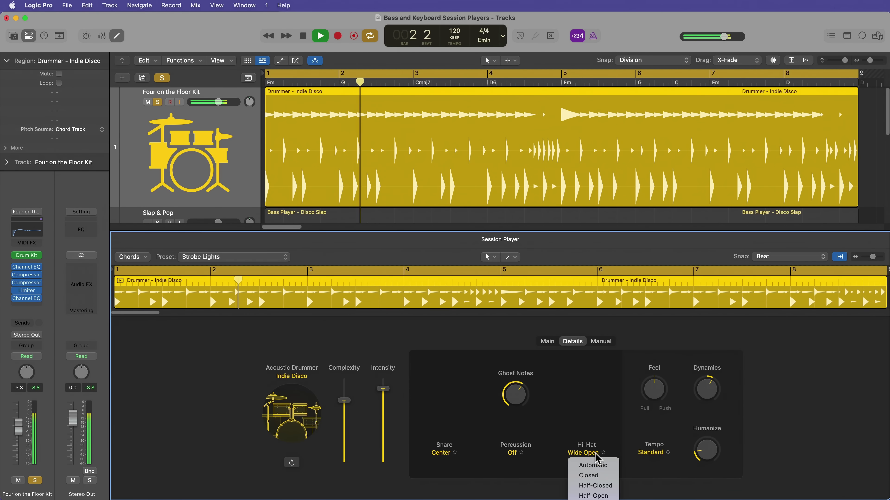
left_click(601, 476)
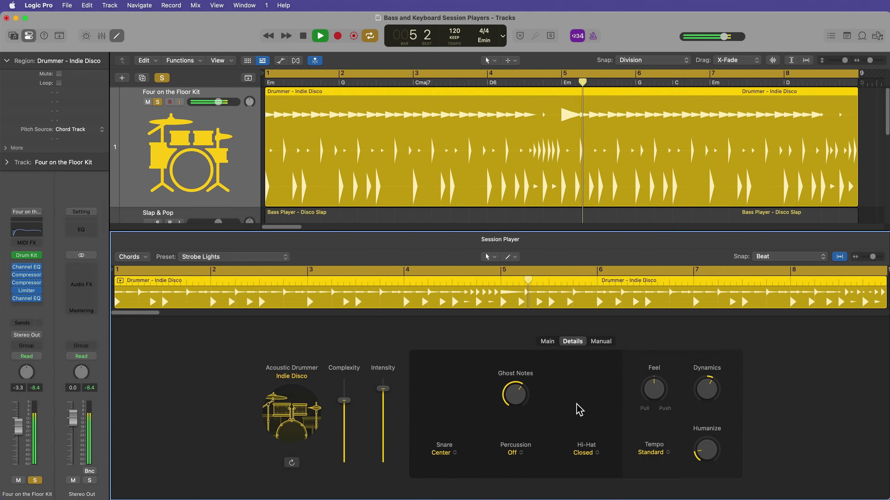
key("space")
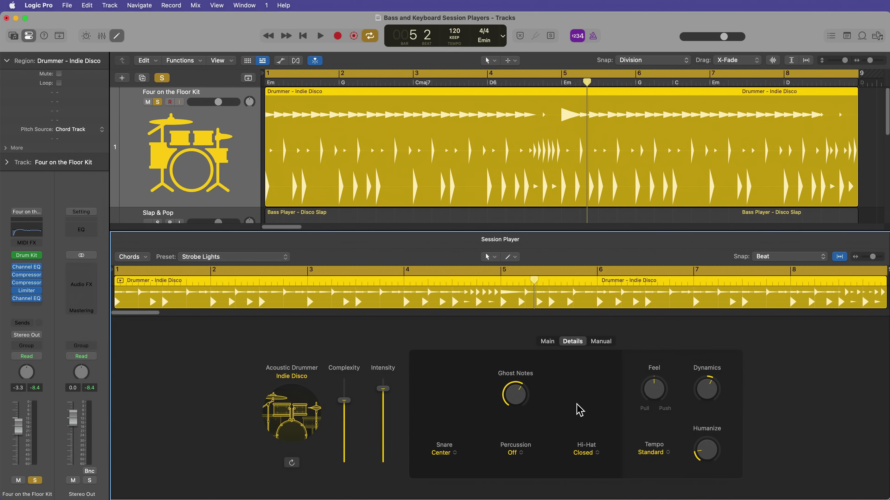
Enable the drummer's manual pattern and place kick hits on steps 1, 5, 9 and 13
left_click(598, 341)
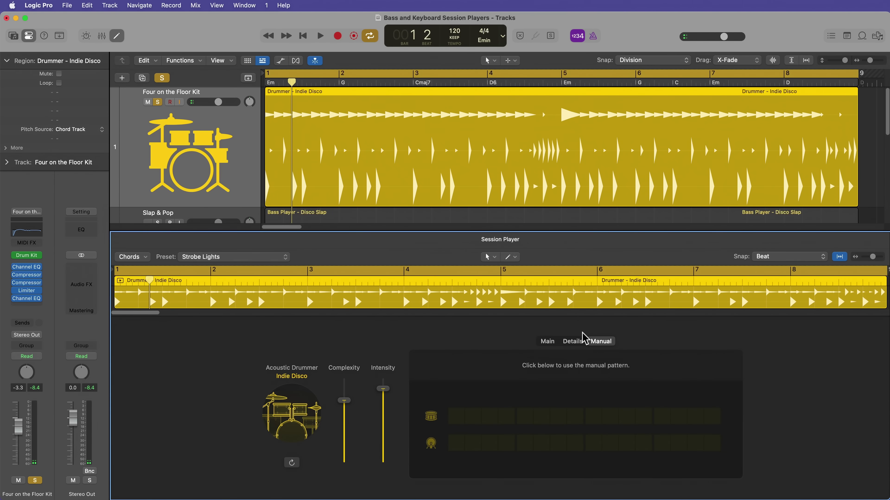
left_click(453, 445)
left_click(456, 443)
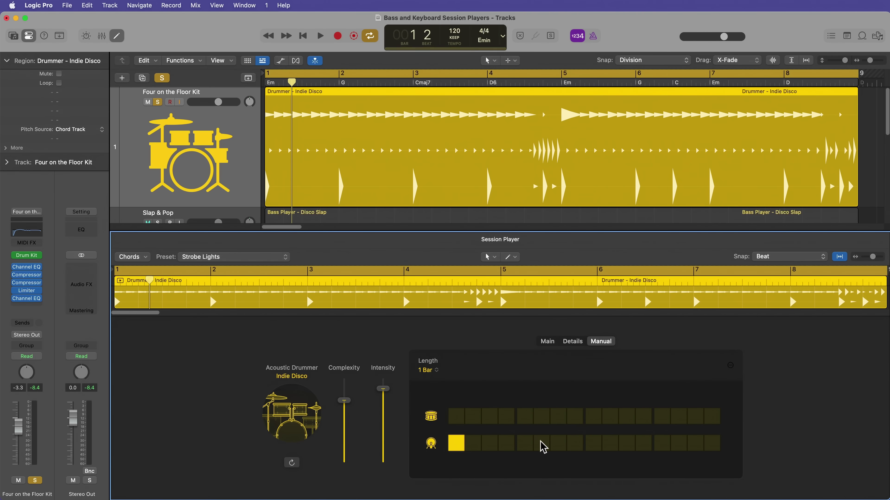
left_click(524, 444)
left_click(595, 449)
left_click(658, 444)
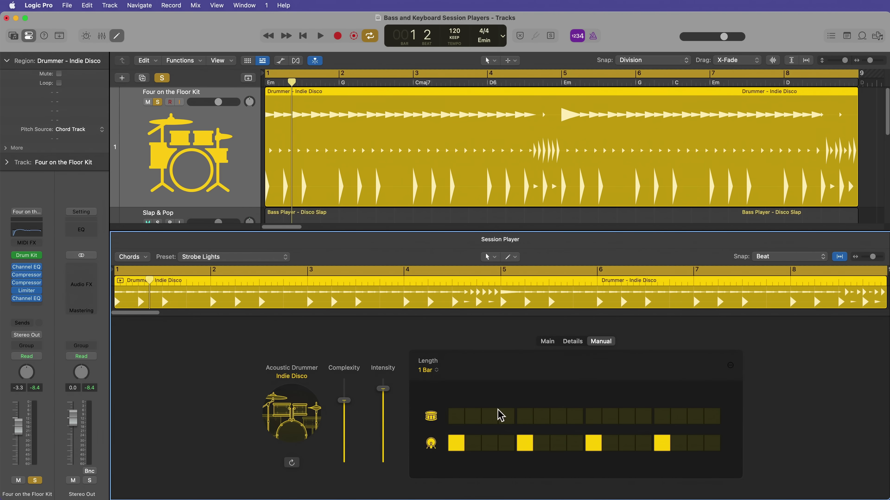
Add snare hits on steps 5, 12 and 13 and a kick on step 16, and audition the pattern
left_click(525, 420)
left_click(662, 417)
left_click(643, 417)
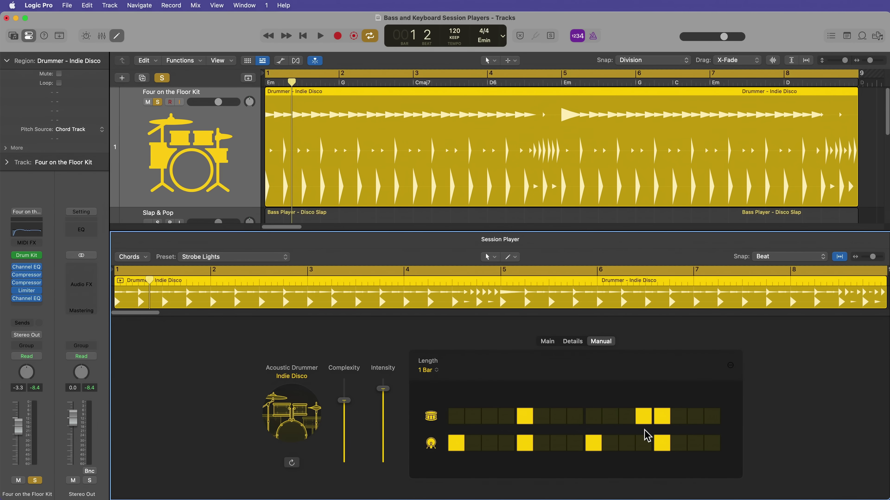
key("space")
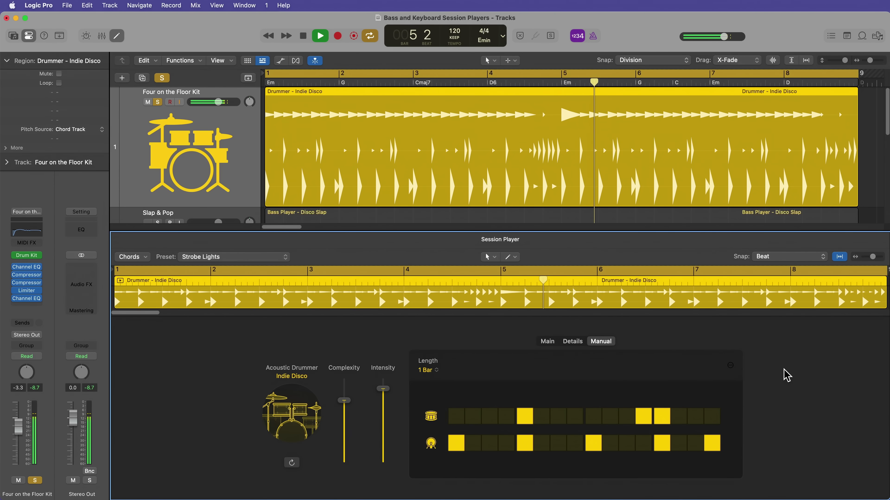
key("space")
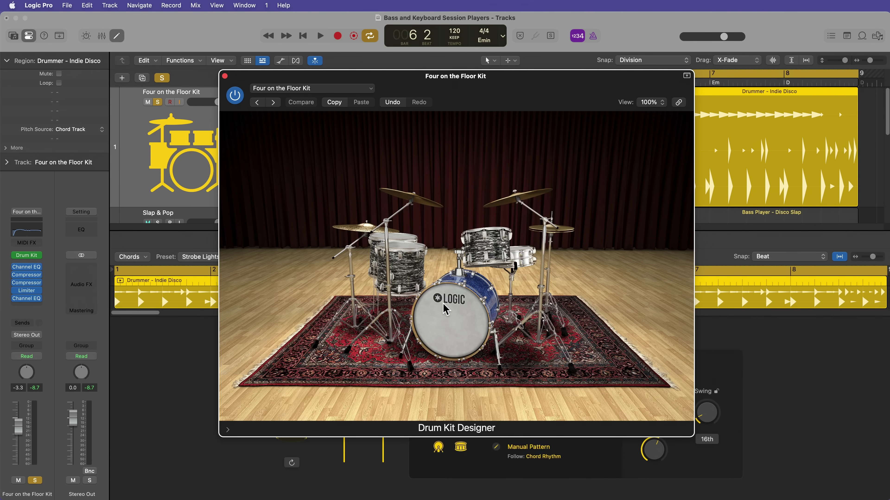
Browse the available kicks, toms and snares in Drum Kit Designer
left_click(450, 312)
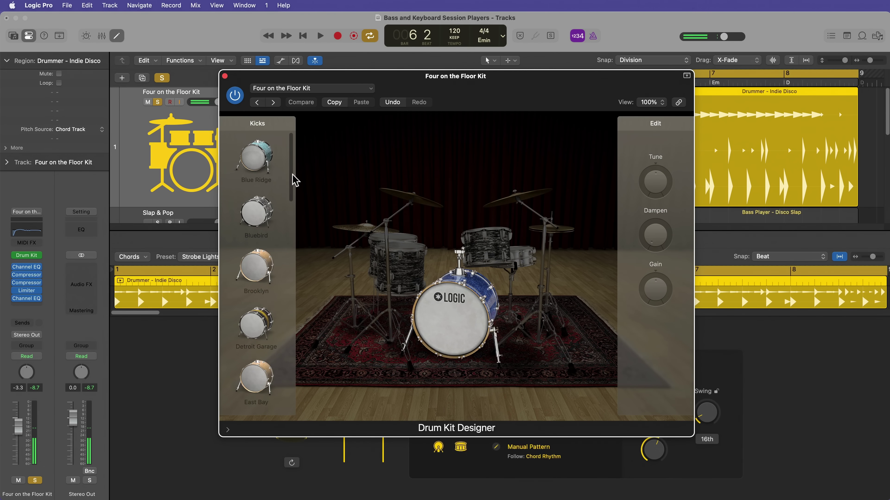
left_click_drag(293, 175, 292, 319)
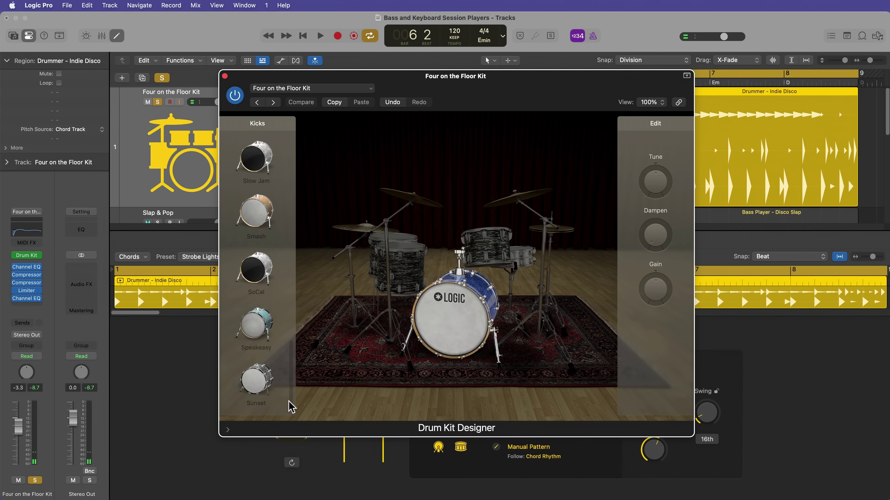
left_click_drag(291, 406, 297, 145)
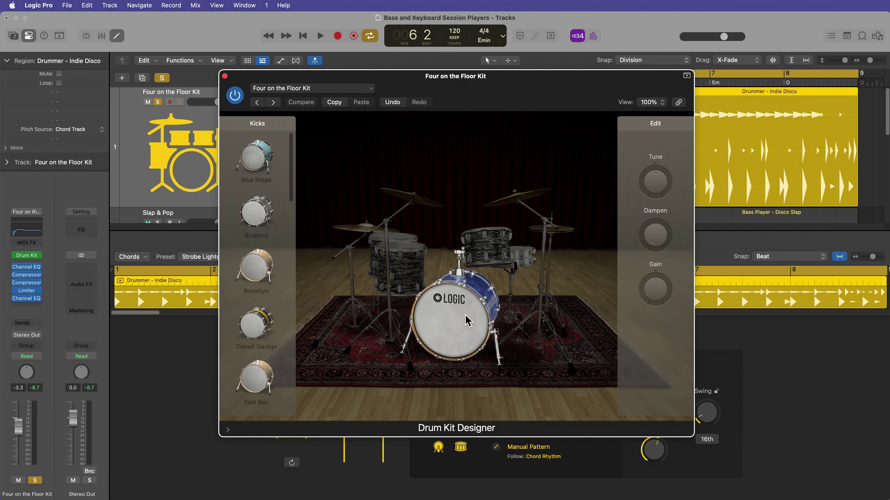
left_click(487, 246)
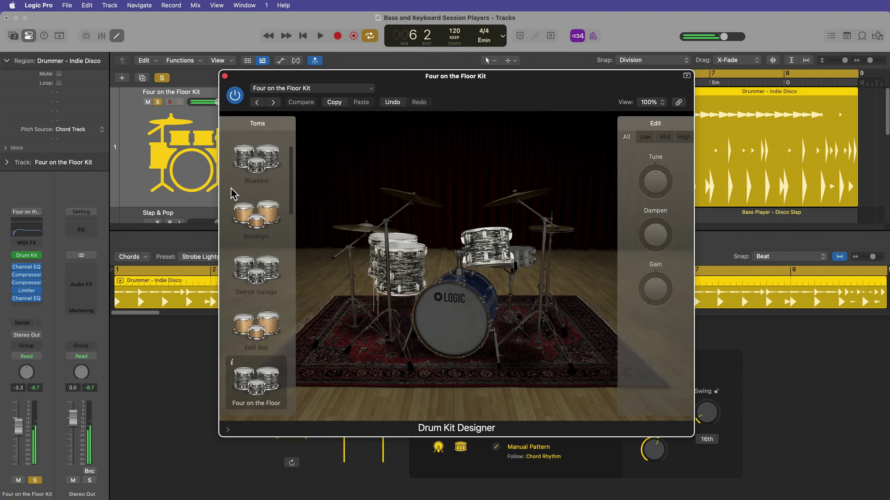
left_click(524, 259)
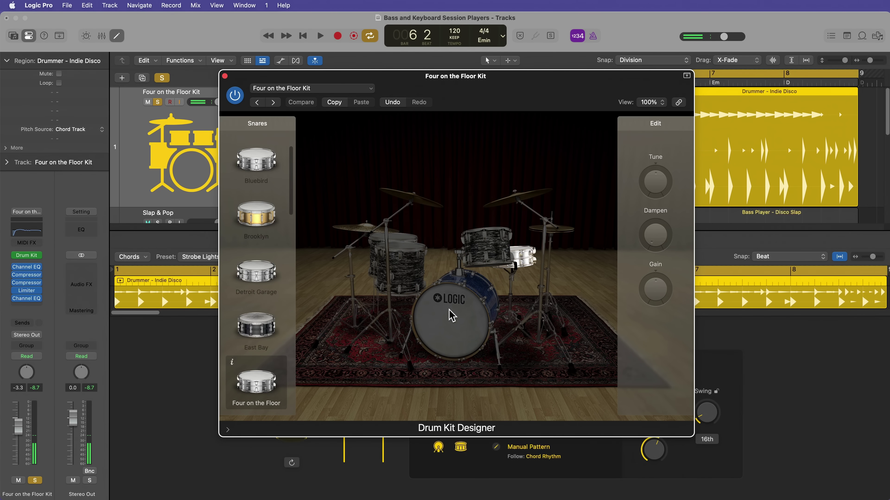
Audition the current kick drum and replace it with the Liverpool kick
left_click(455, 318)
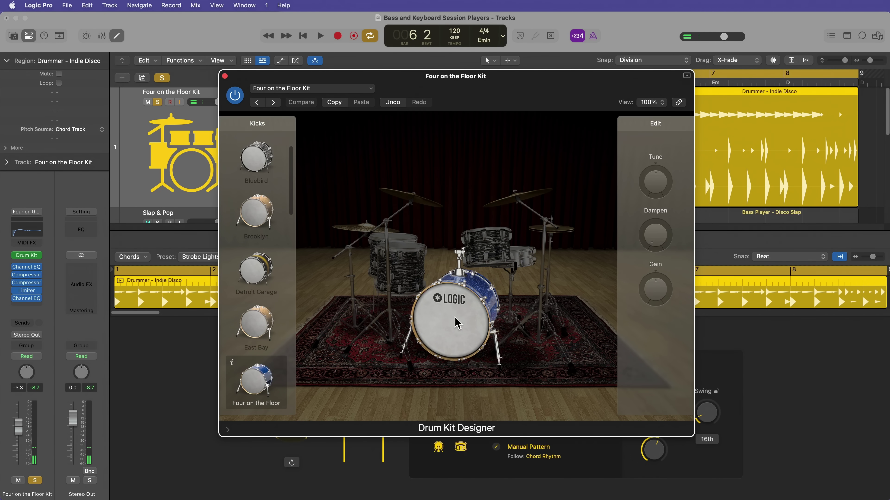
left_click(455, 323)
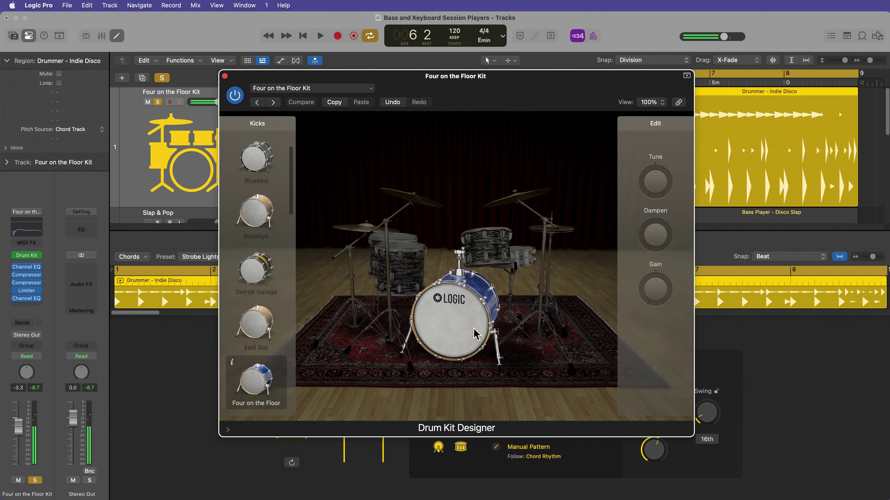
scroll(257, 232, "down", 5)
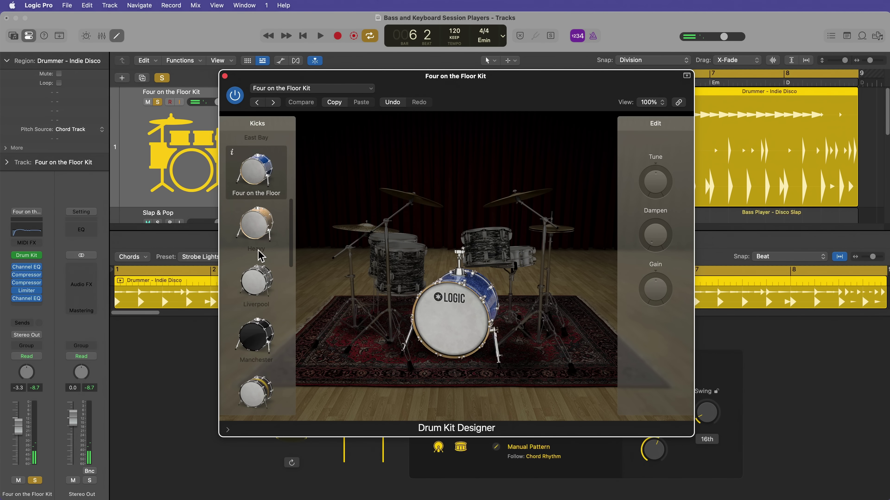
left_click(262, 286)
Try the Liverpool and Manchester snares in the kit and audition the toms
left_click(527, 261)
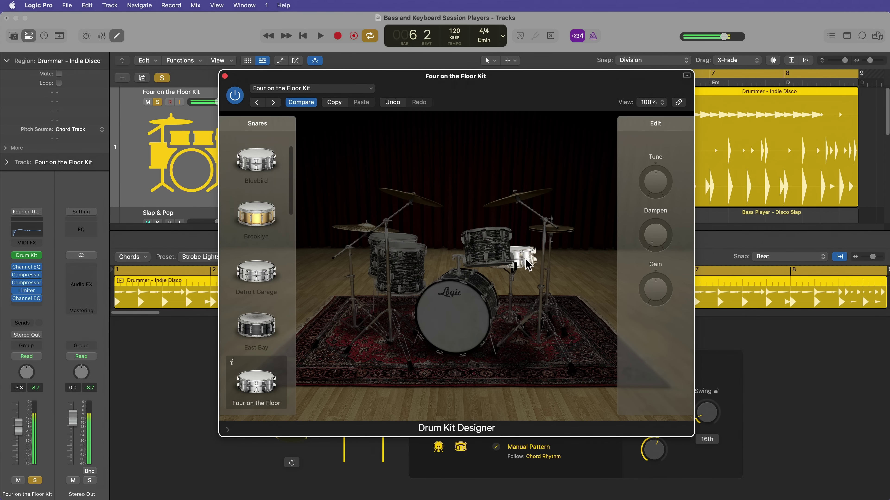
scroll(256, 322, "down", 5)
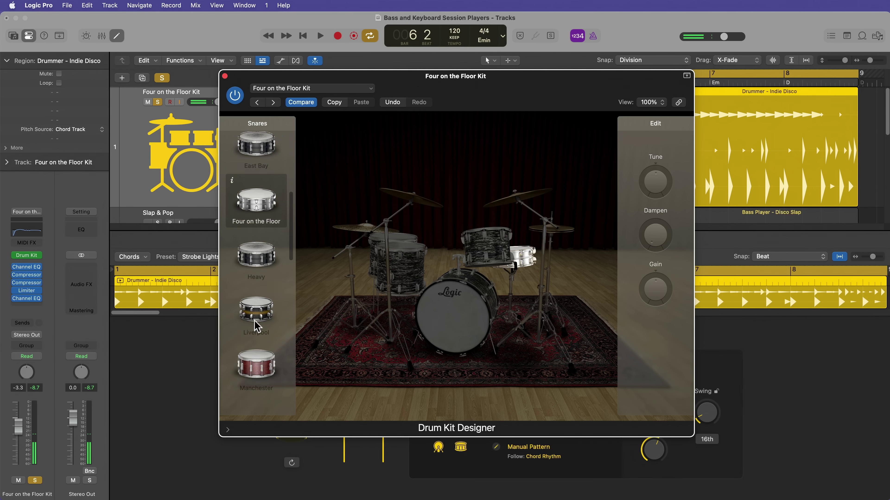
left_click(260, 280)
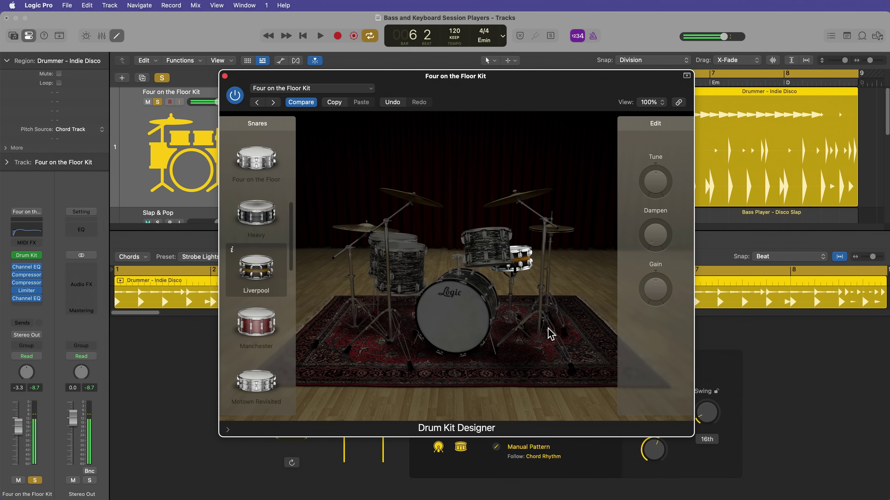
left_click(257, 329)
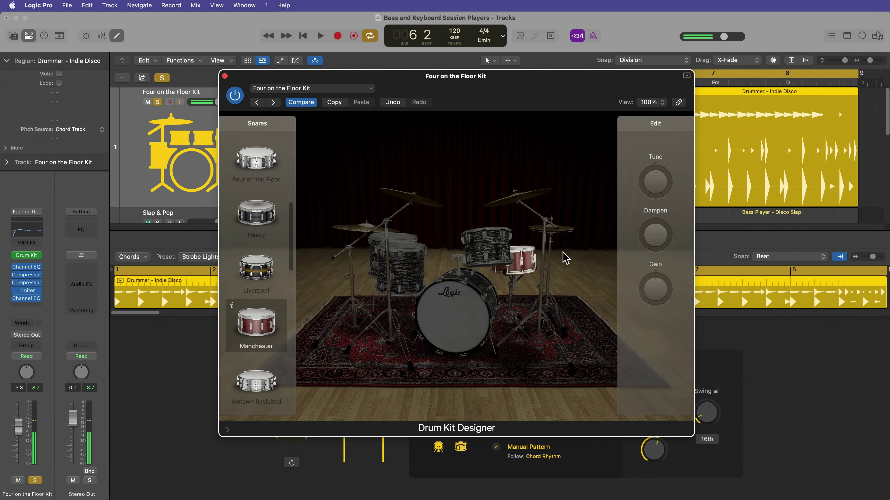
left_click(490, 248)
left_click(583, 254)
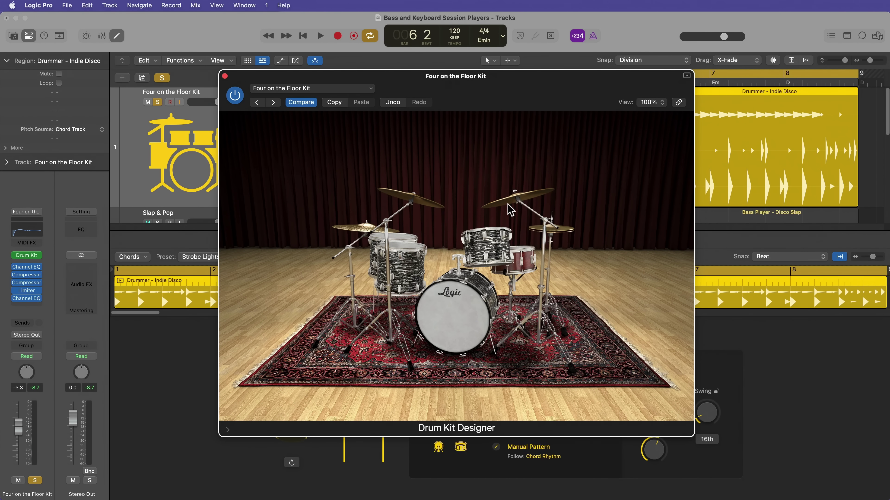
Replace the crash cymbals with the Heavy set and the ride with the Brooklyn model
left_click(512, 203)
scroll(247, 231, "down", 5)
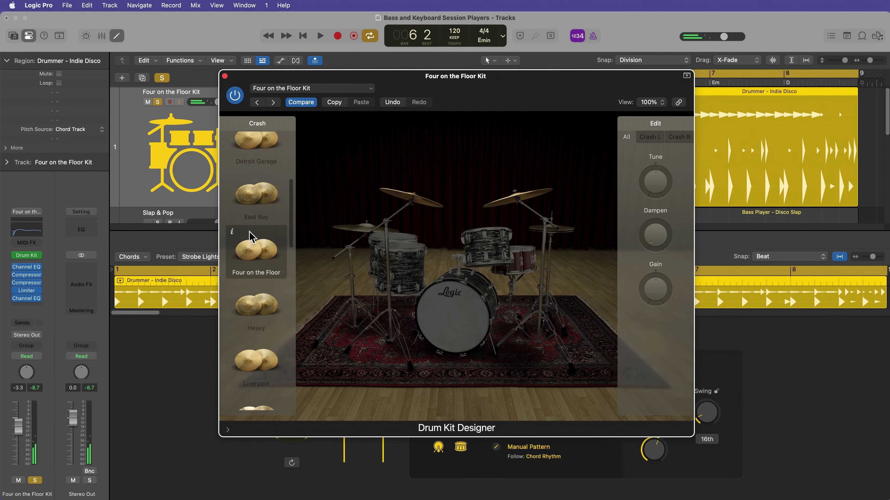
left_click(258, 298)
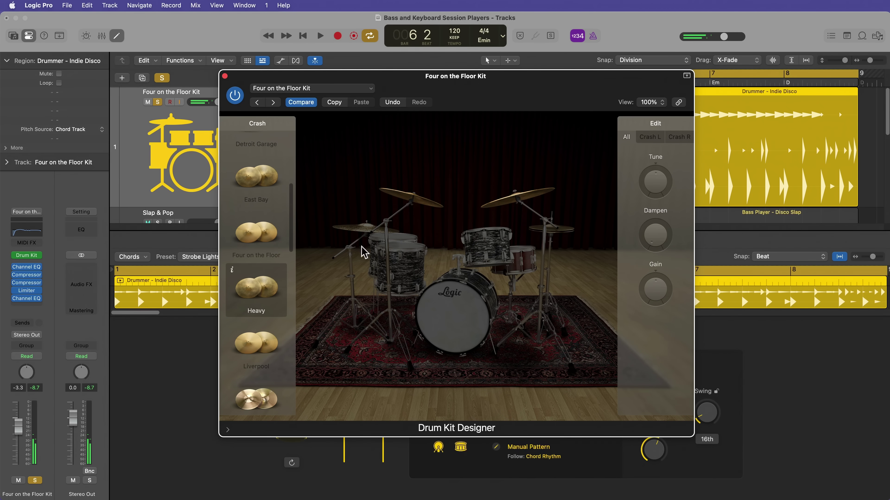
left_click(357, 232)
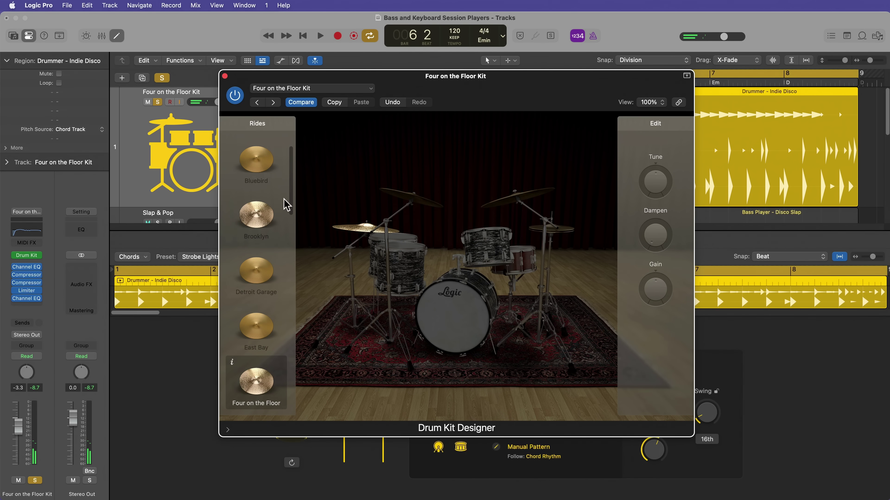
left_click(267, 212)
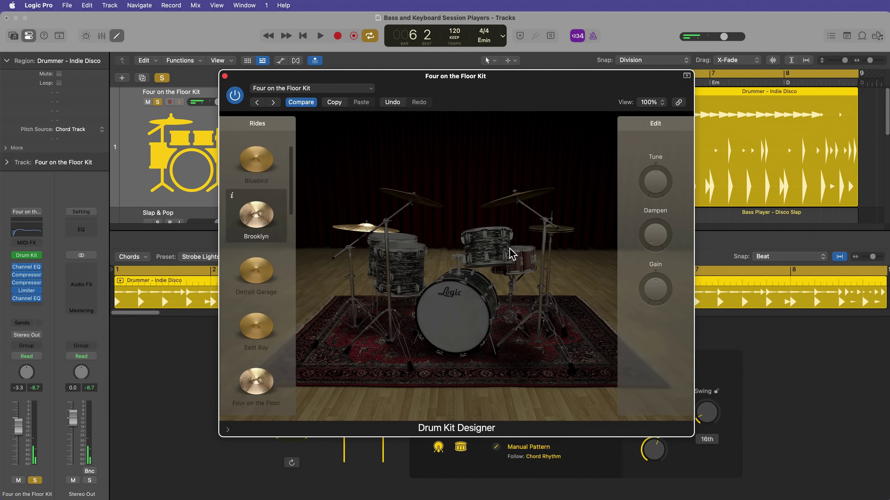
Replace the hi-hat with the Detroit Garage model and return to the full kit view
left_click(565, 234)
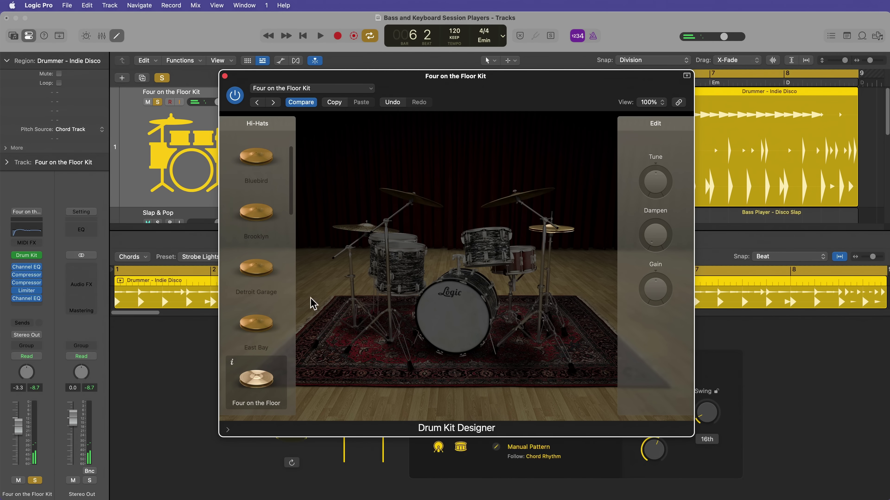
left_click(259, 276)
left_click(508, 173)
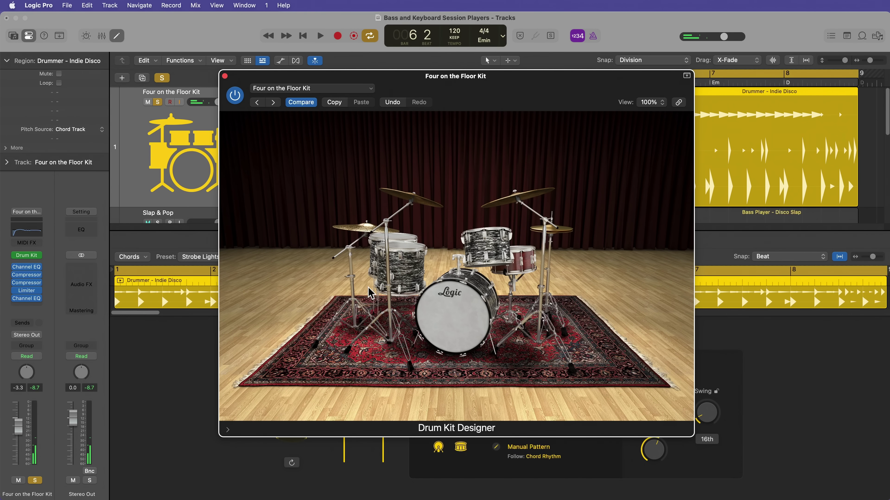
Play the drum part, try the Portland snare, and replace the snare with Retro Rock
key("space")
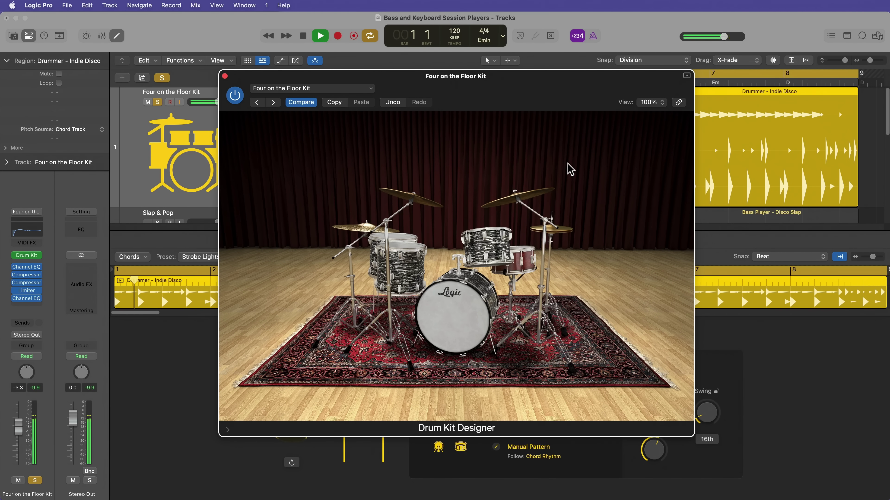
left_click(521, 261)
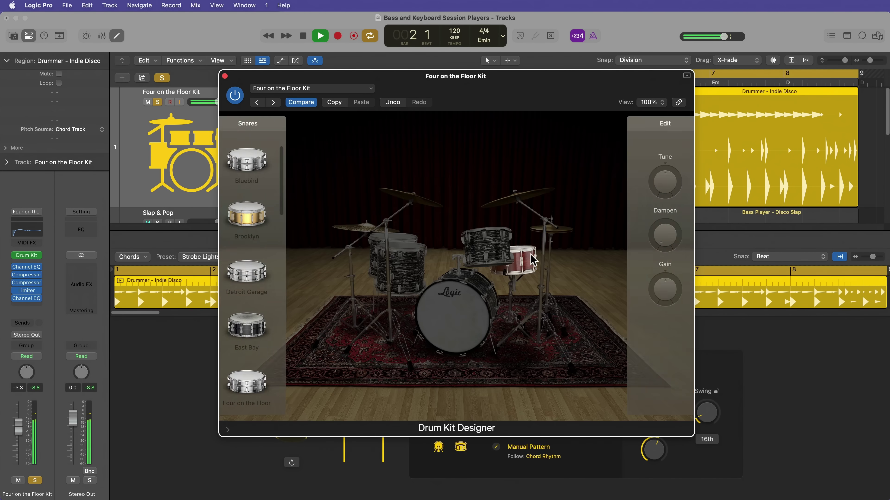
scroll(273, 289, "down", 5)
left_click(263, 256)
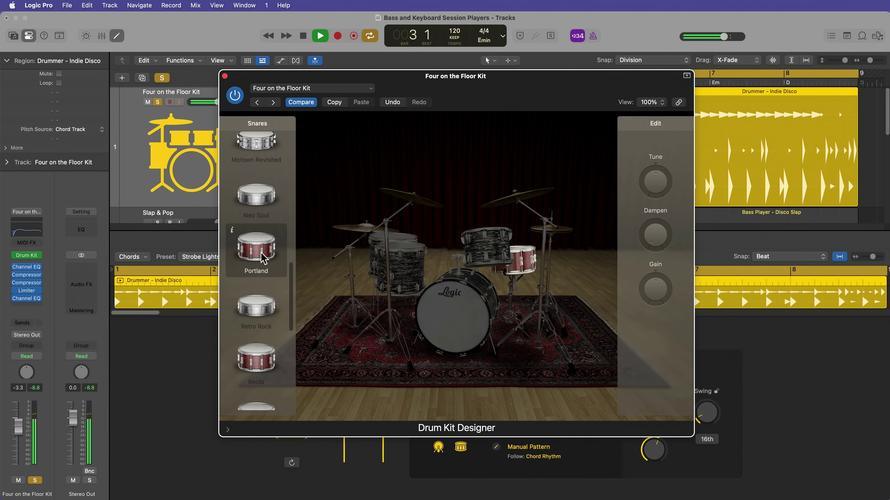
left_click(262, 317)
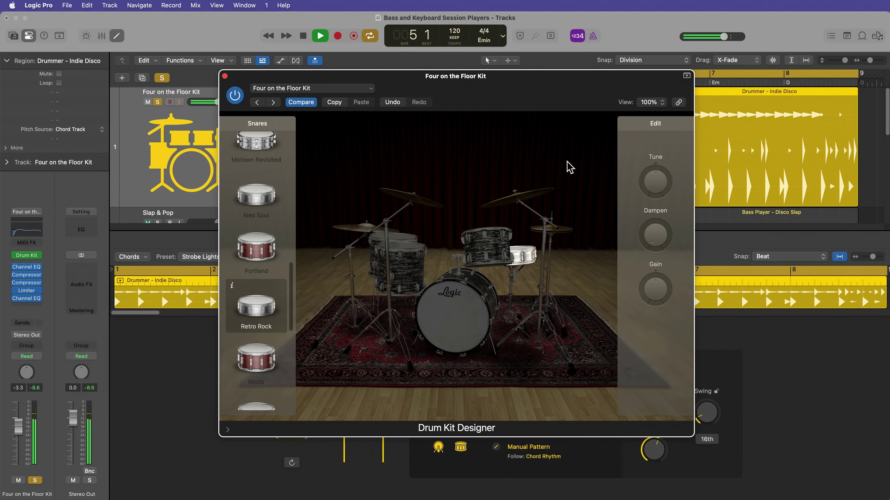
left_click(569, 167)
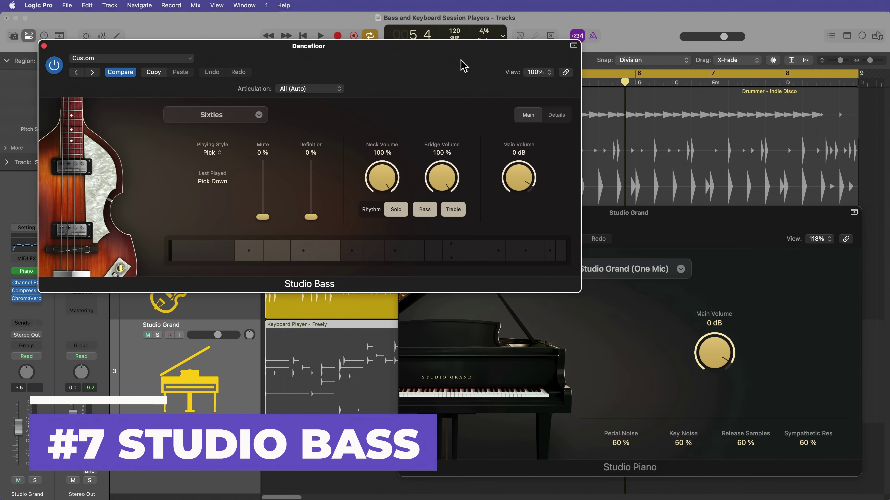
Show the Studio Bass and Studio Piano instruments in turn, and close the Studio Piano window
left_click(687, 223)
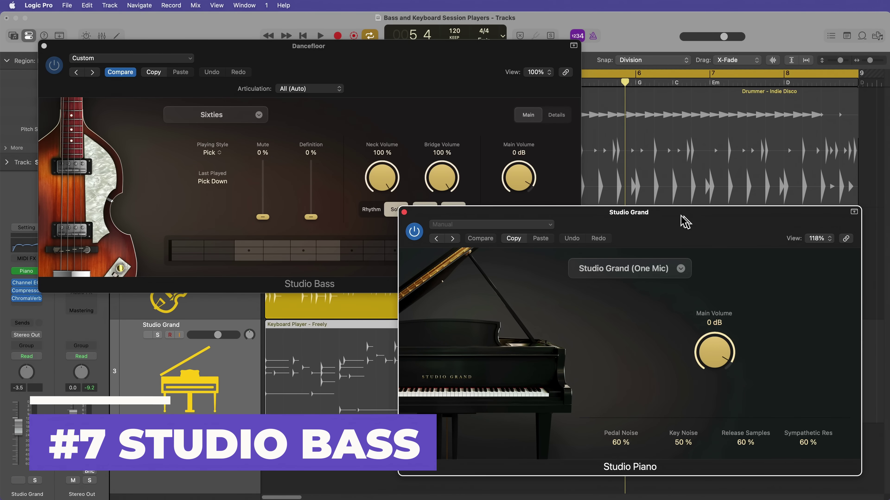
left_click(471, 73)
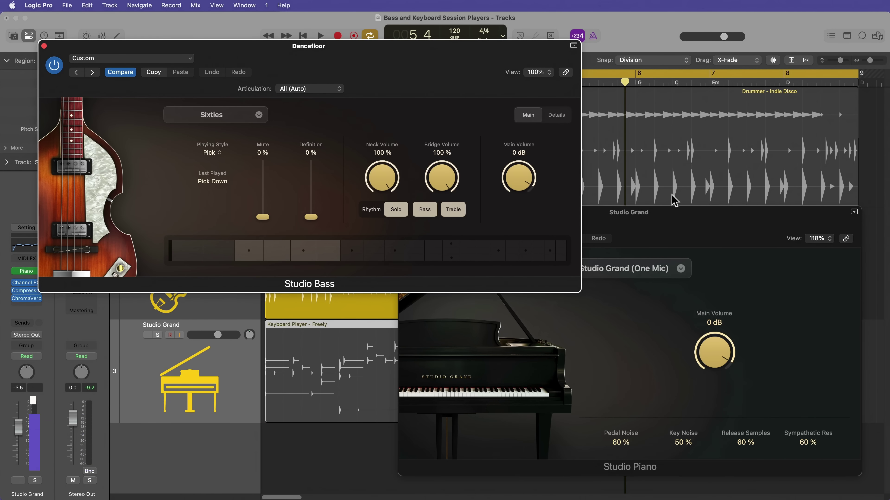
left_click(714, 227)
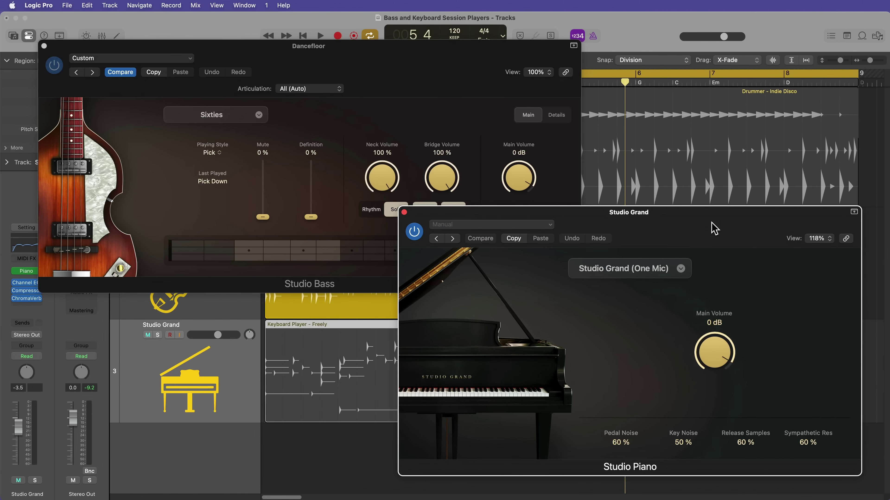
left_click(405, 212)
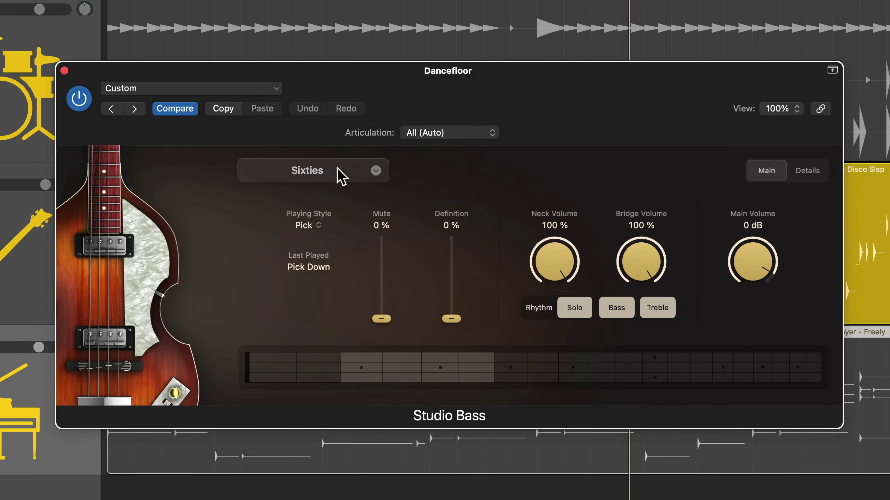
Review the list of Studio Bass models, close it, and point out the Piano instrument on the Studio Grand channel strip
left_click(337, 168)
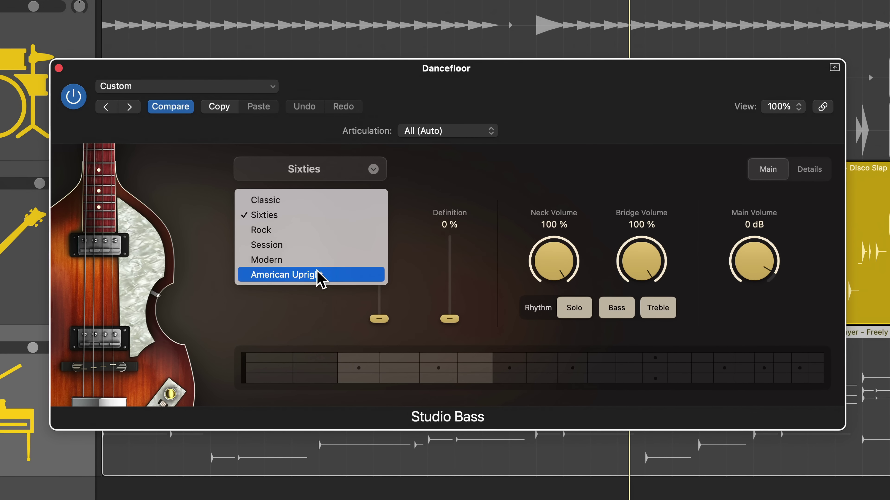
left_click(570, 132)
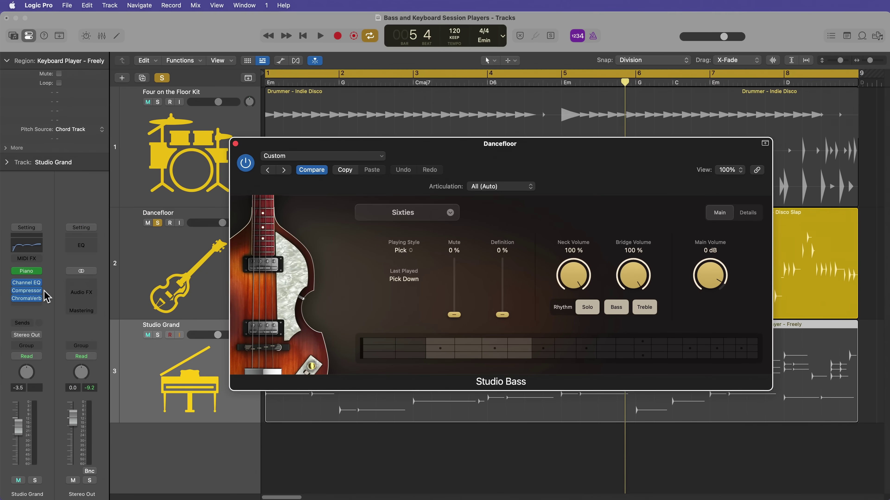
left_click(30, 272)
mouse_move(114, 273)
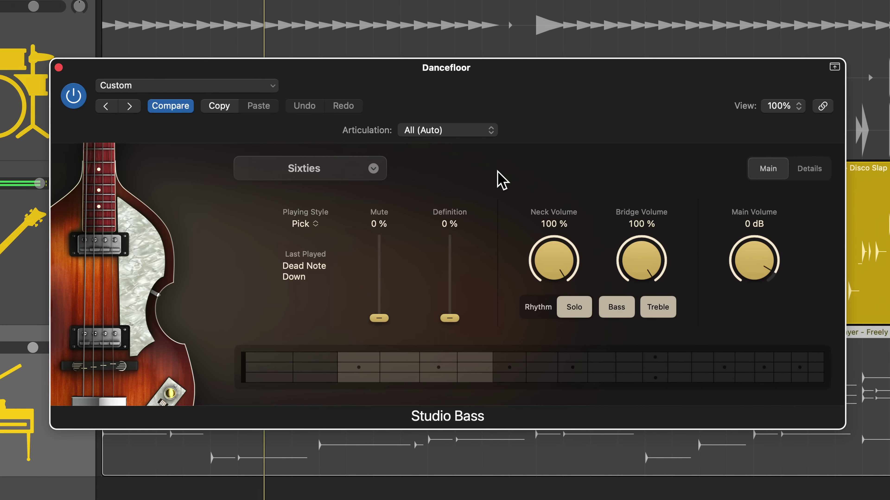
Switch the Studio Bass to the Classic model, set its Tone to 84 % during playback, and view its Details settings
left_click(331, 173)
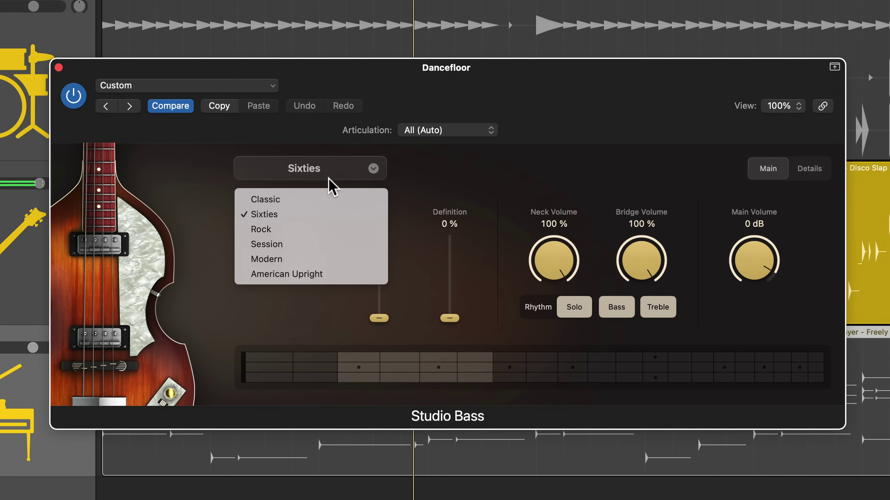
left_click(328, 199)
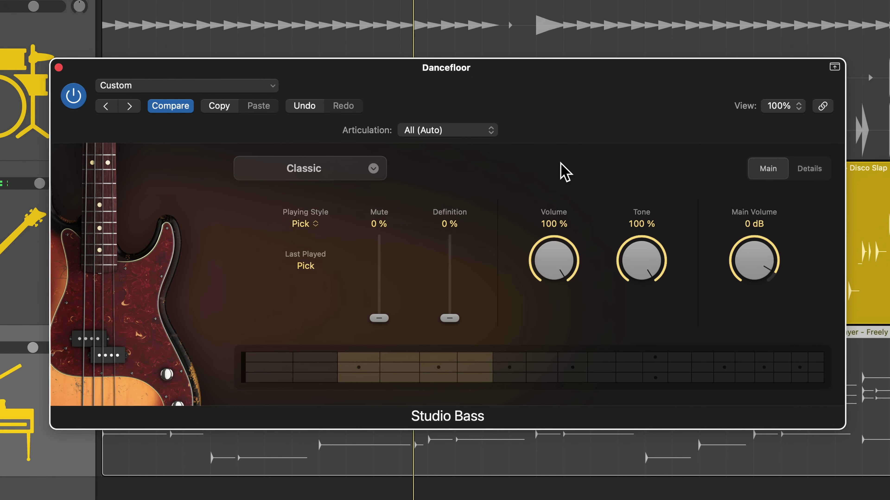
key("space")
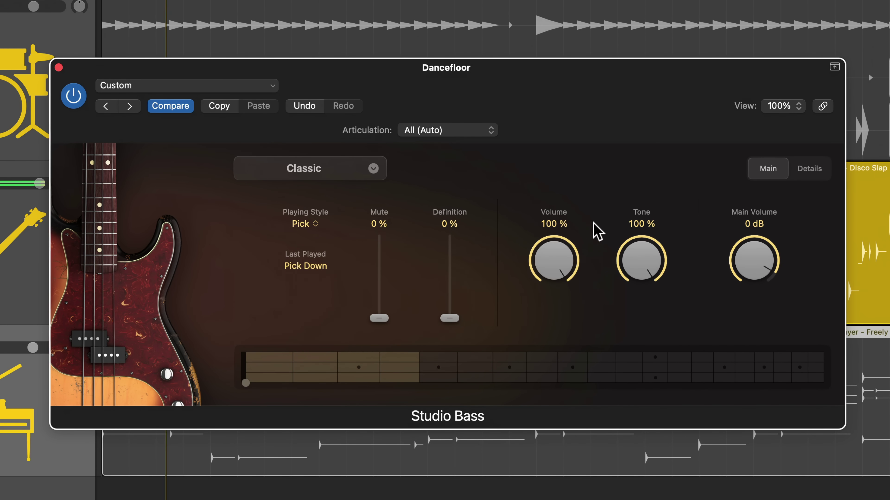
left_click_drag(645, 267, 655, 288)
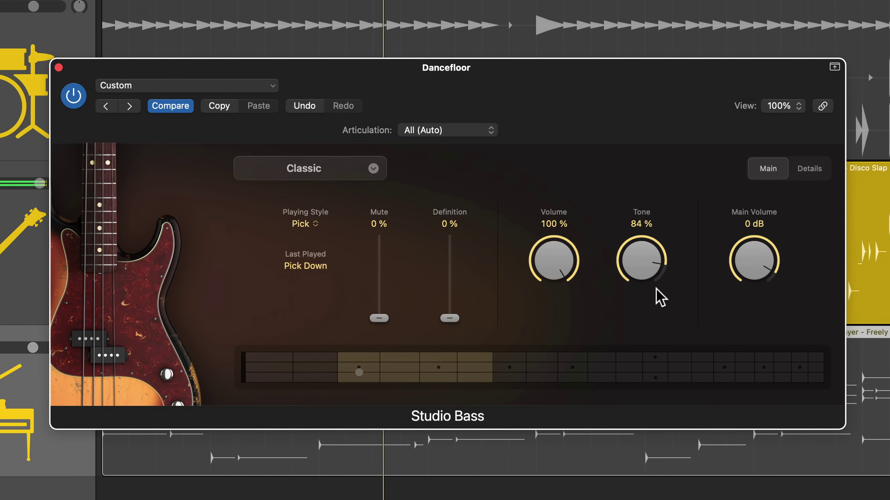
left_click(809, 168)
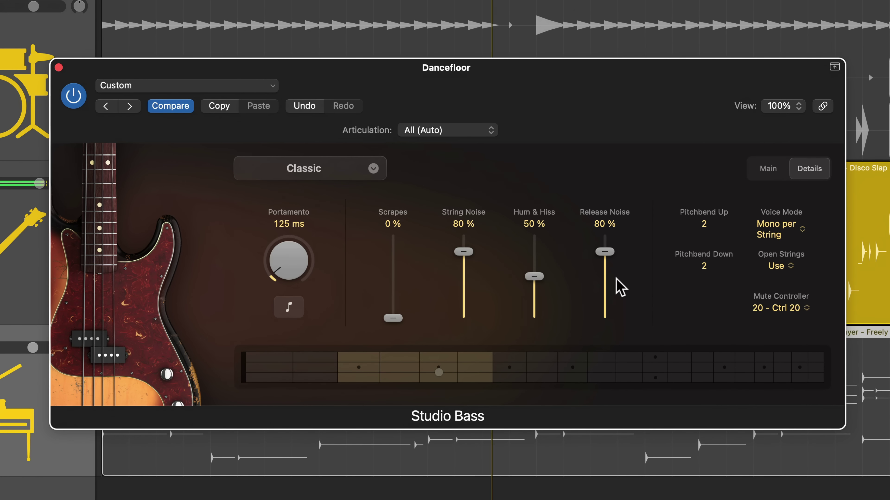
left_click(767, 168)
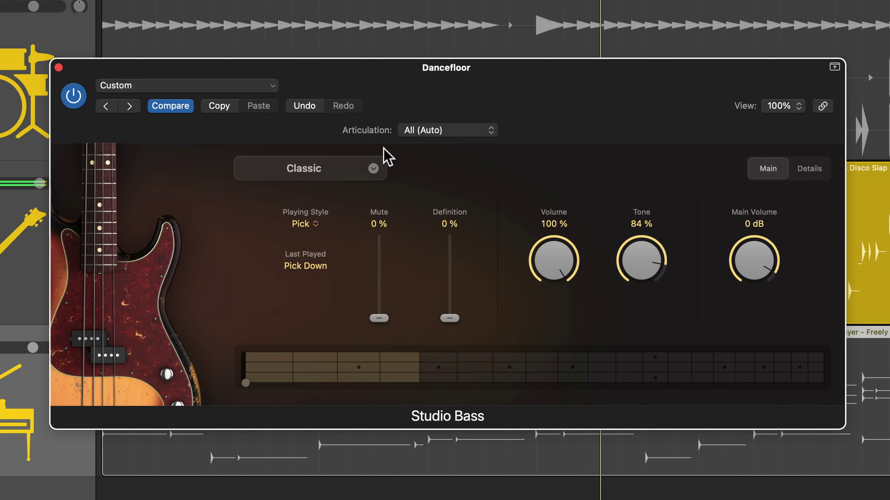
Change the bass model to Rock and set its Bridge Tone to 37 %
left_click(327, 172)
left_click(319, 229)
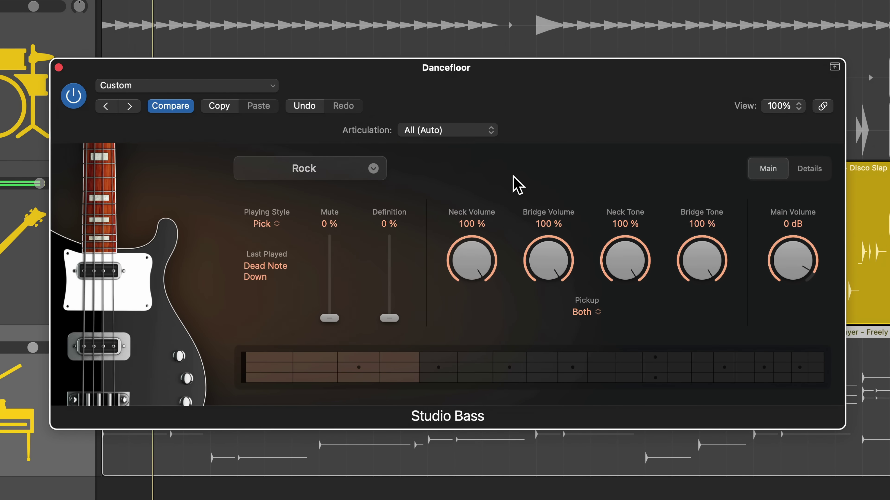
left_click_drag(699, 288, 710, 390)
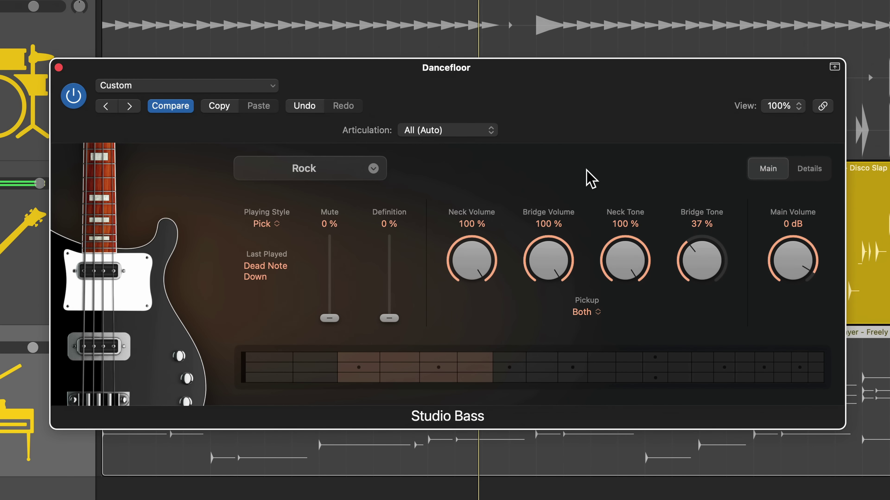
Audition the Session bass model, and switch to the Modern model with Treble at 22 %
left_click(354, 171)
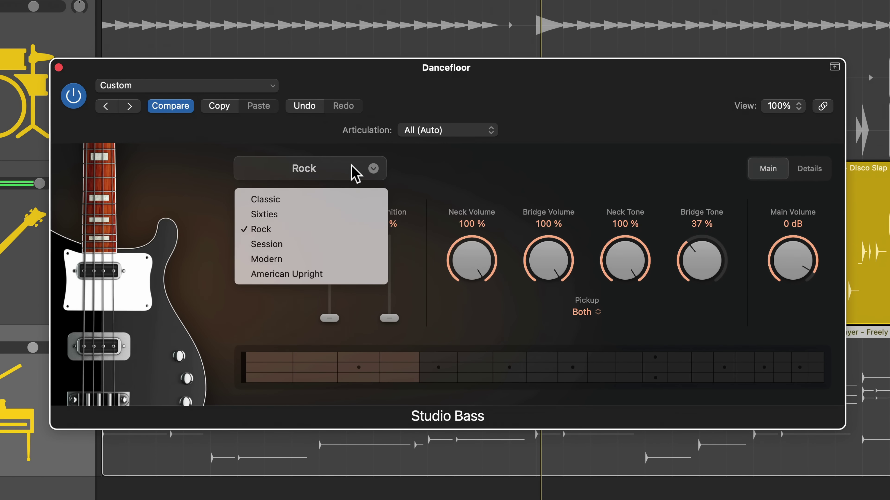
left_click(345, 244)
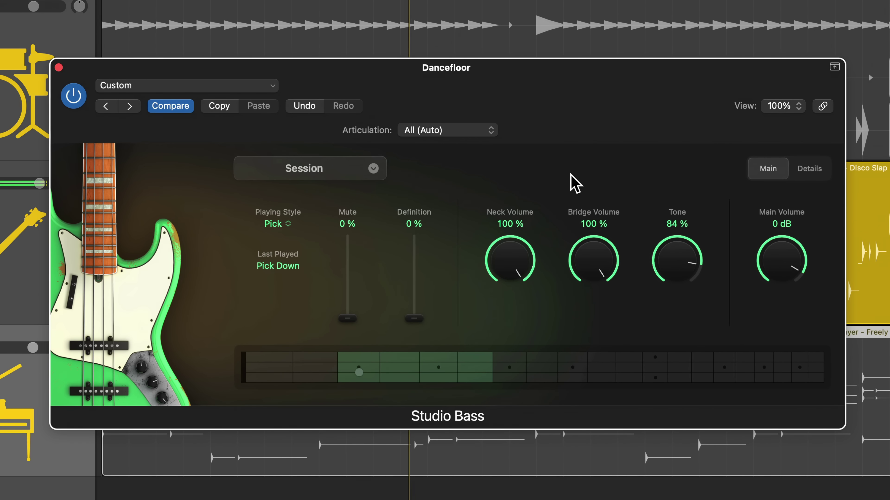
left_click(339, 168)
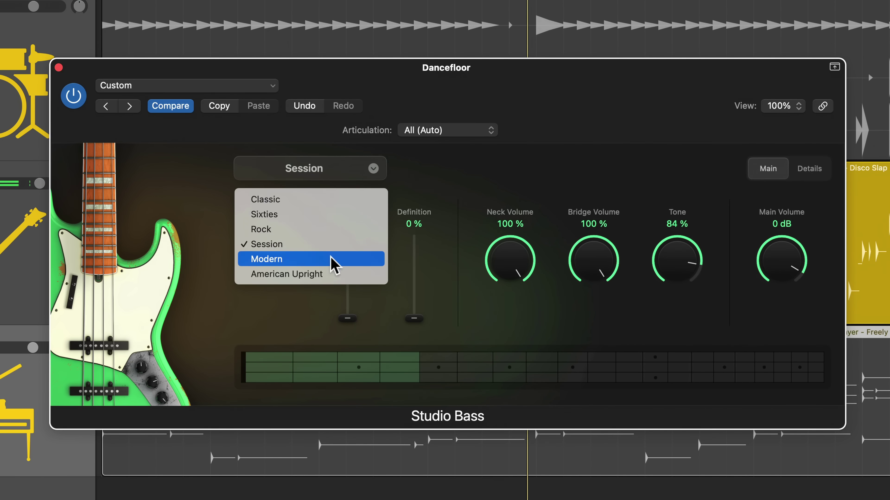
left_click(335, 266)
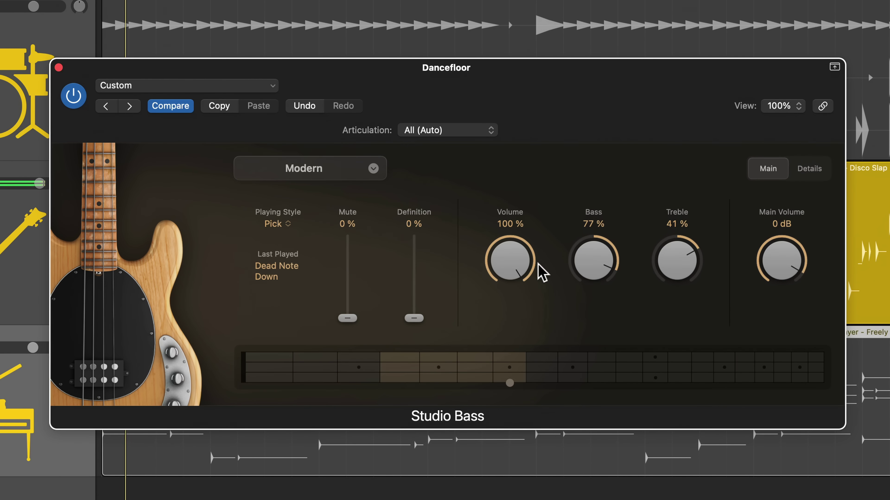
left_click_drag(659, 285, 705, 310)
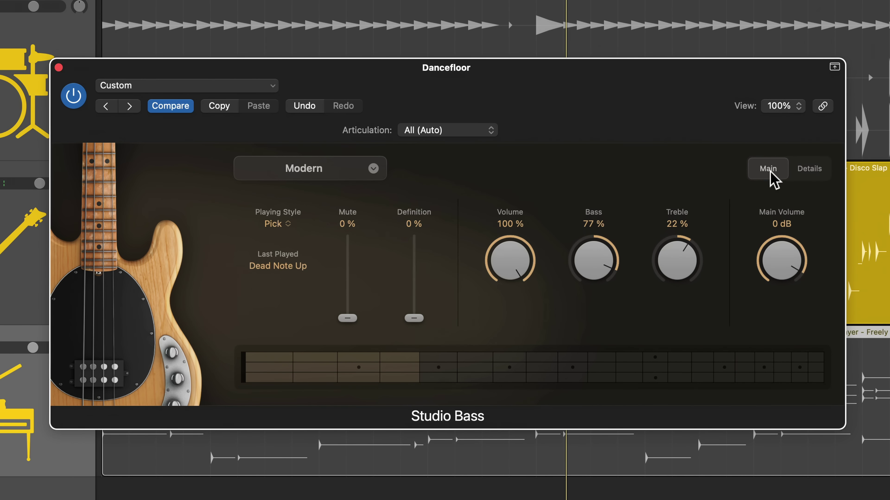
View the Modern bass's Details settings, and reselect the American Upright model on the Roots Upright bass
left_click(809, 170)
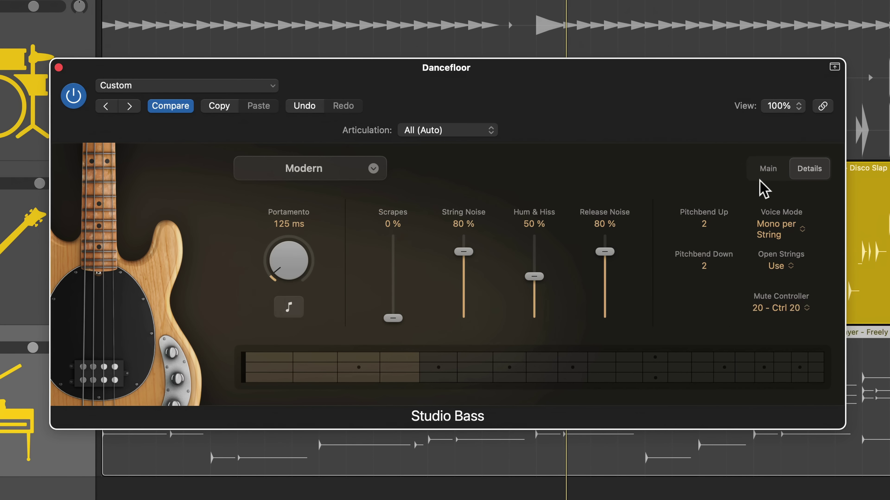
left_click(769, 170)
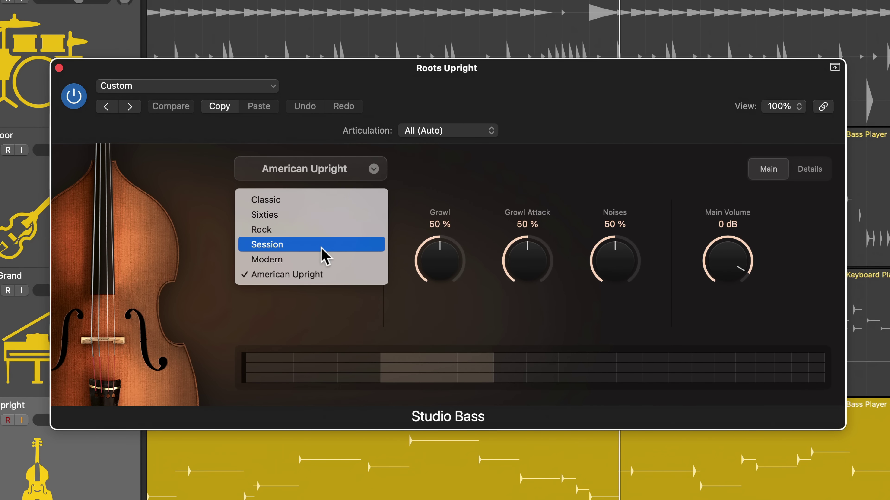
left_click(331, 273)
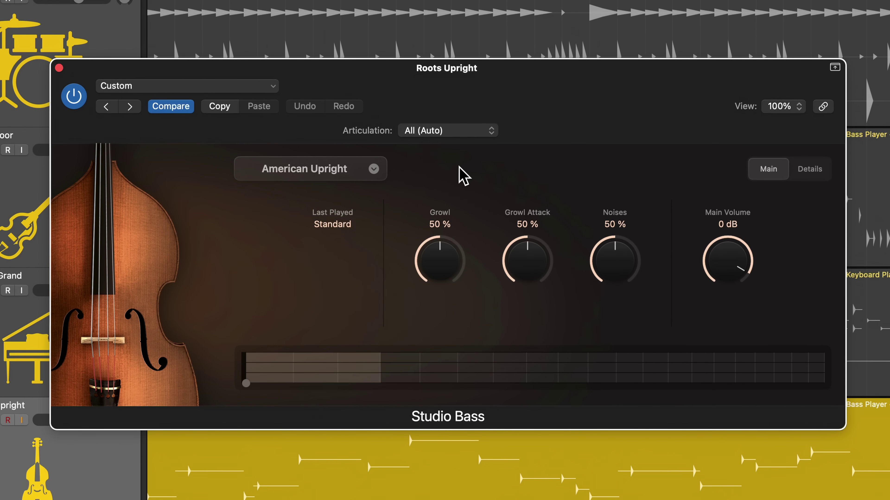
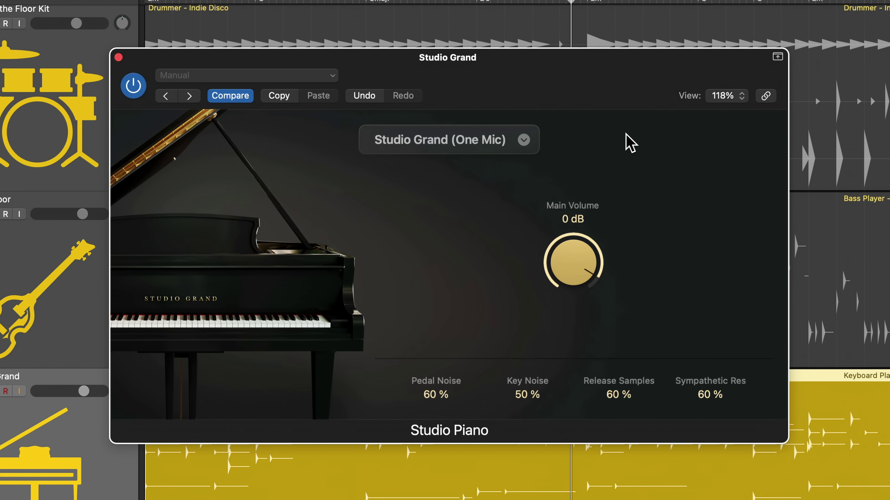
Review the Studio Piano models, keep Studio Grand (One Mic), and play the part
left_click(471, 140)
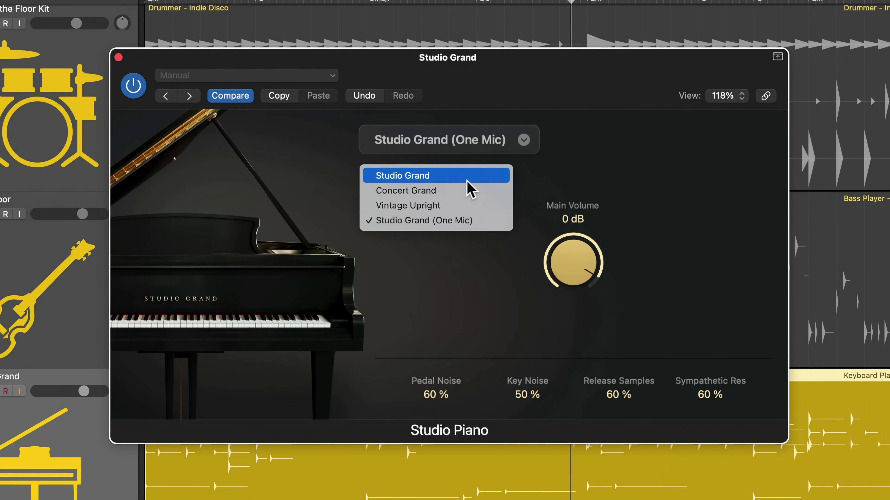
left_click(467, 220)
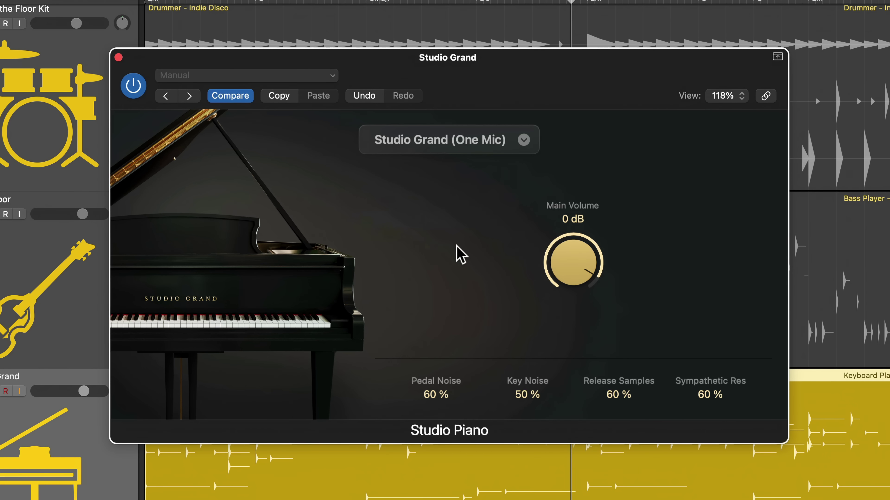
key("space")
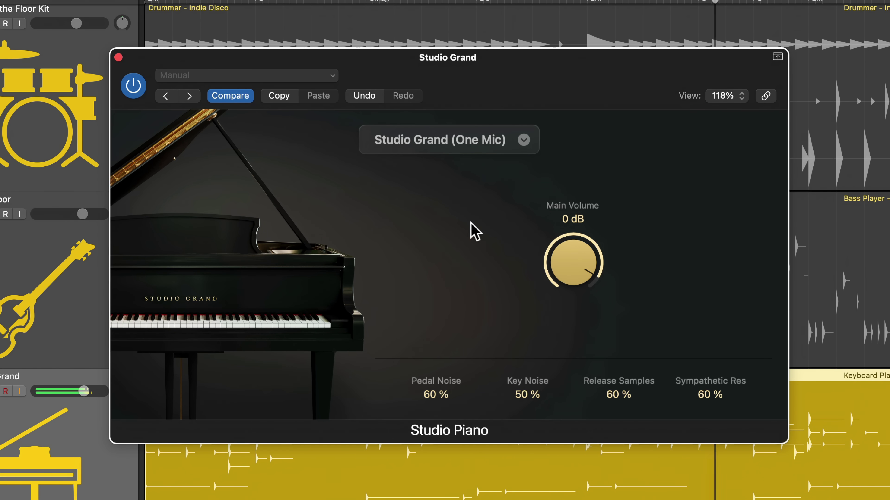
Switch the piano to Studio Grand, enable all its mics, and set Stereo Mic A to 86 % and Stereo Mic B and Mono Mic to 47 %
left_click(463, 141)
left_click(451, 176)
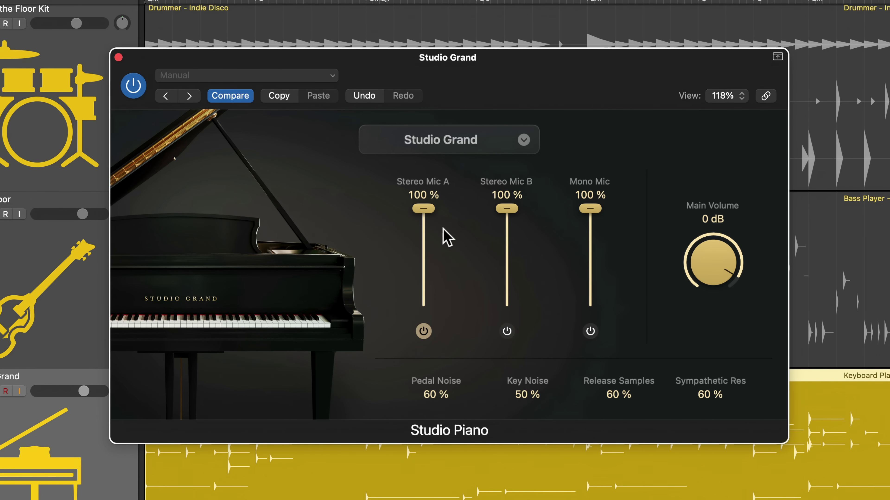
left_click_drag(424, 210, 451, 205)
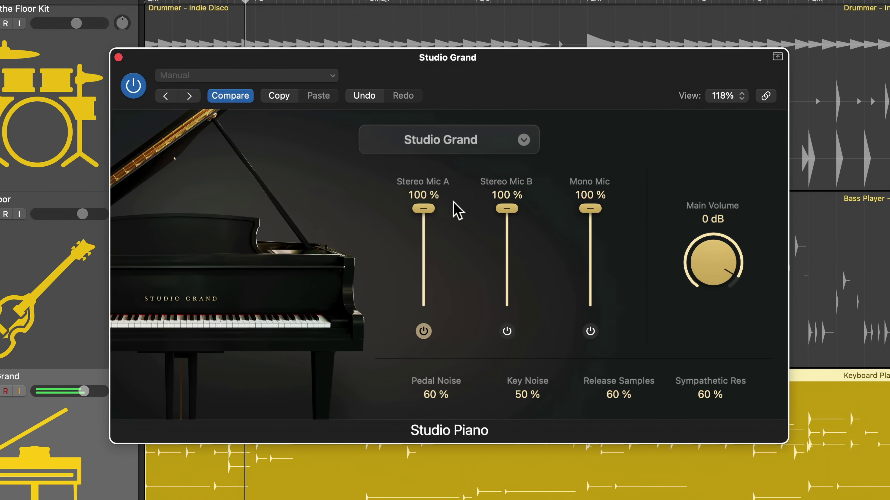
left_click(505, 331)
left_click_drag(512, 211, 524, 263)
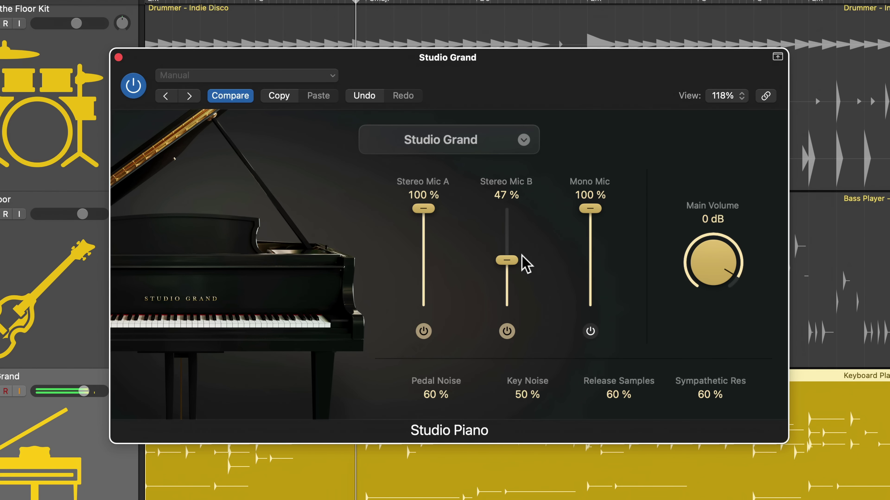
left_click(591, 331)
left_click_drag(595, 217, 608, 268)
mouse_move(423, 210)
left_mouse_down()
mouse_move(427, 232)
mouse_move(436, 219)
left_mouse_up()
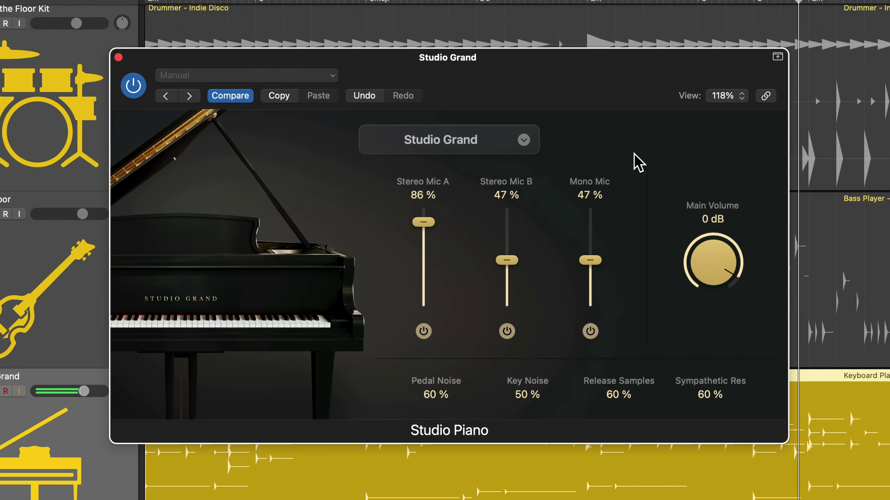
Audition the Concert Grand piano, and switch to the Vintage Upright model
left_click(492, 147)
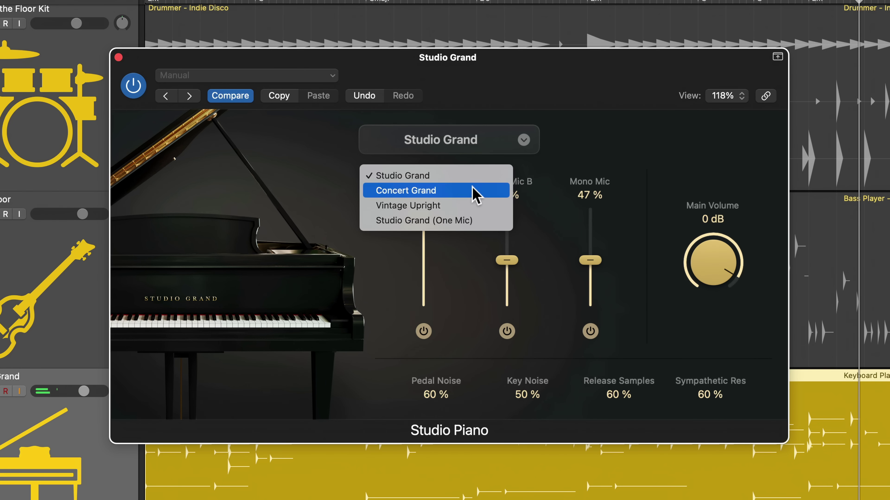
left_click(470, 192)
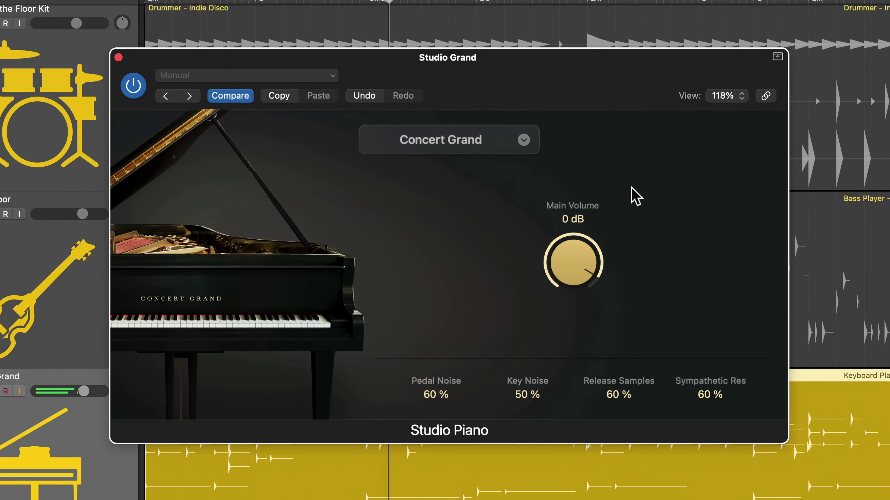
left_click(481, 146)
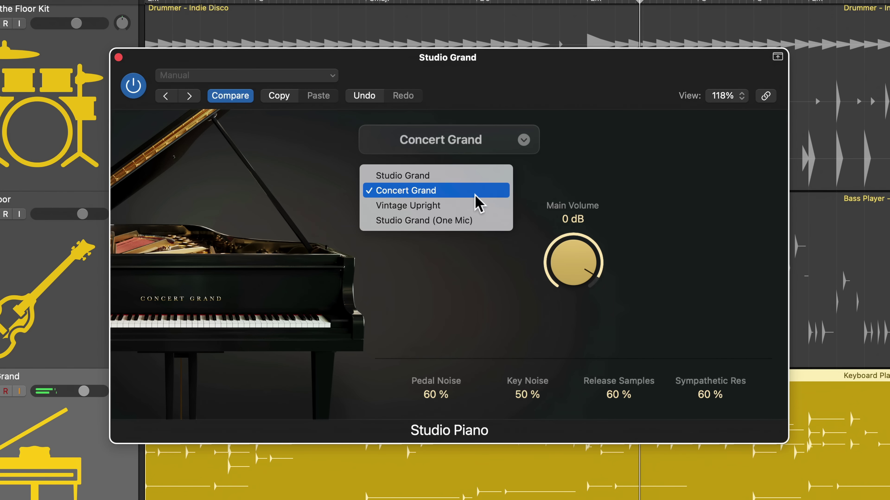
left_click(477, 205)
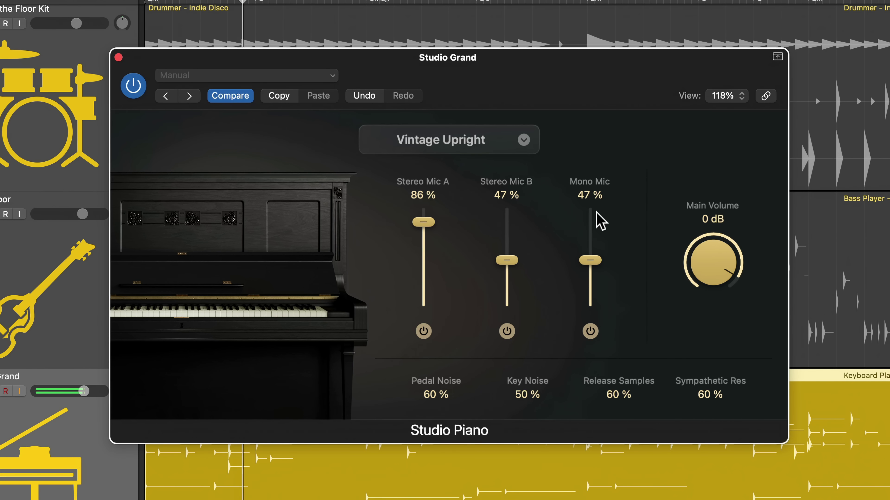
On the Vintage Upright, set Mono Mic to 67 % and Stereo Mic A to 77 %, and lower the Pedal Noise and Key Noise
left_click_drag(602, 261, 621, 250)
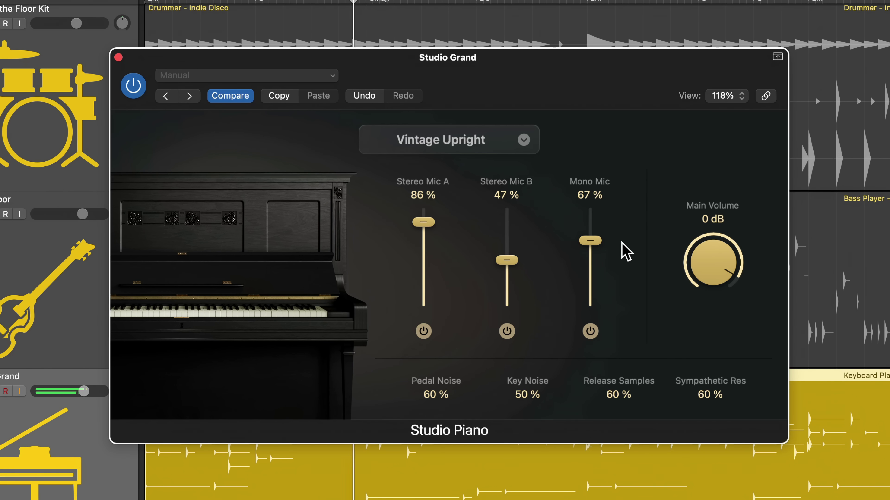
left_click_drag(425, 225, 427, 234)
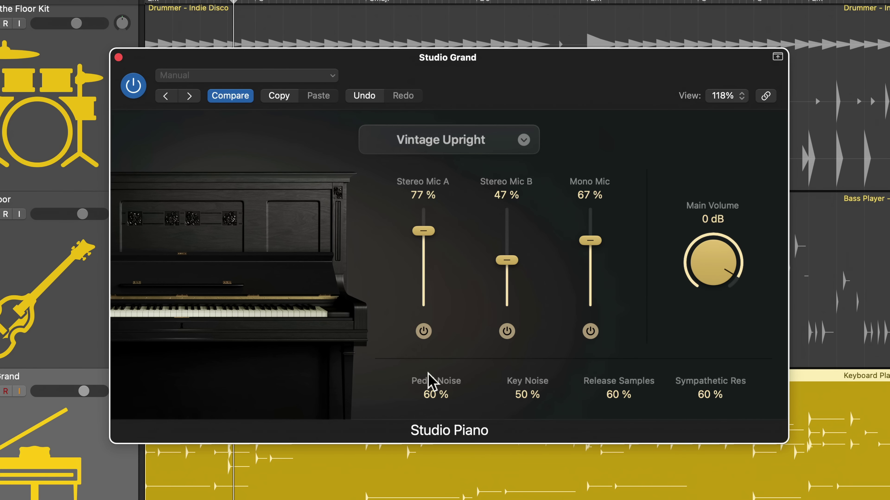
left_click_drag(439, 406, 441, 477)
left_click_drag(540, 405, 534, 462)
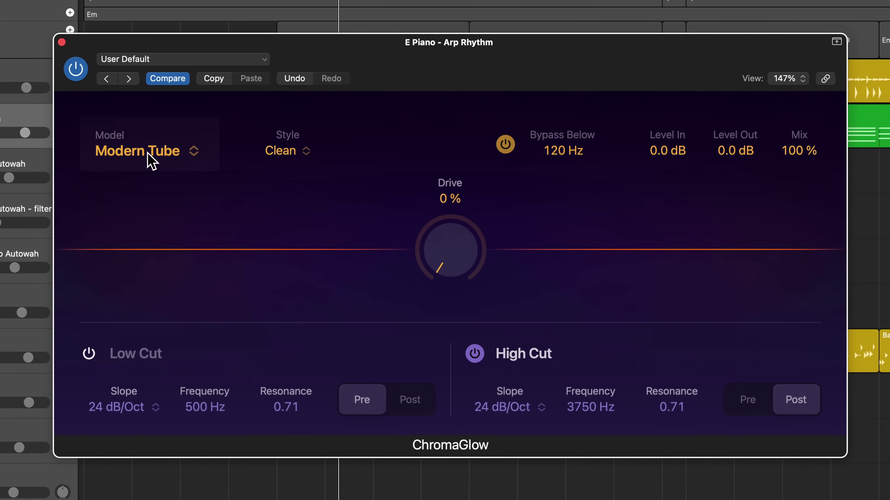
Review the available ChromaGlow models and the style options of the Modern Tube model
left_click(308, 222)
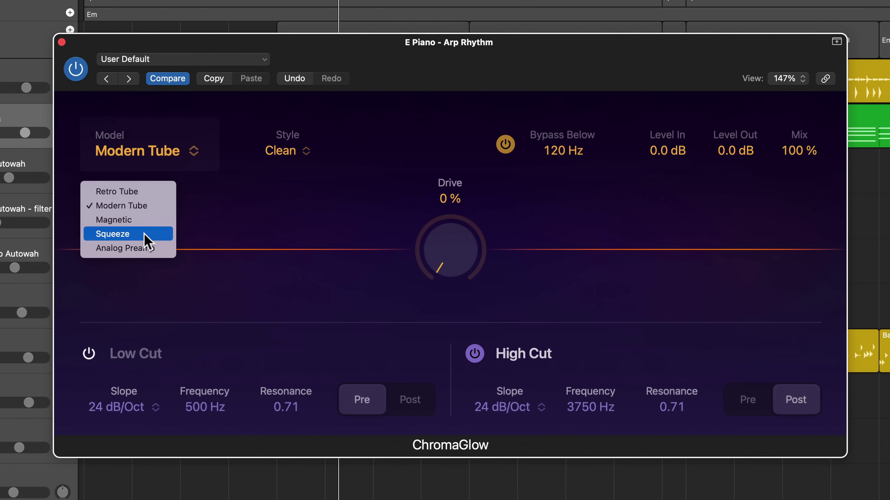
left_click(285, 197)
left_click(296, 152)
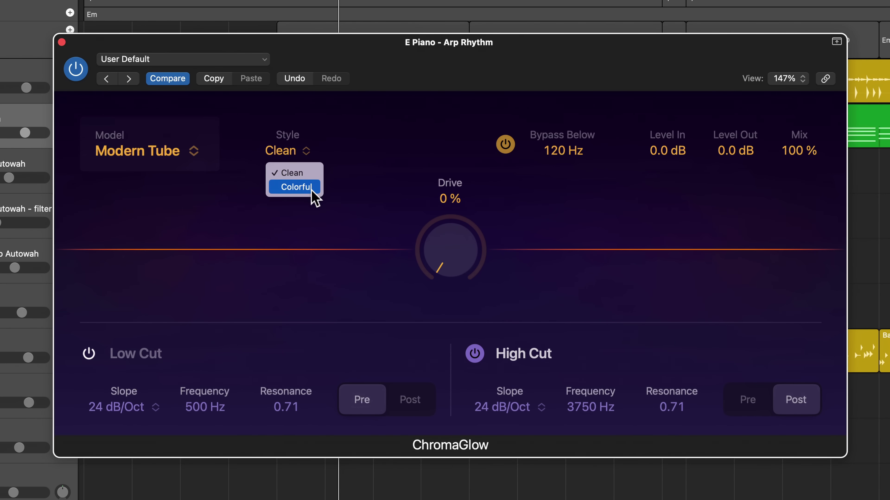
left_click(420, 143)
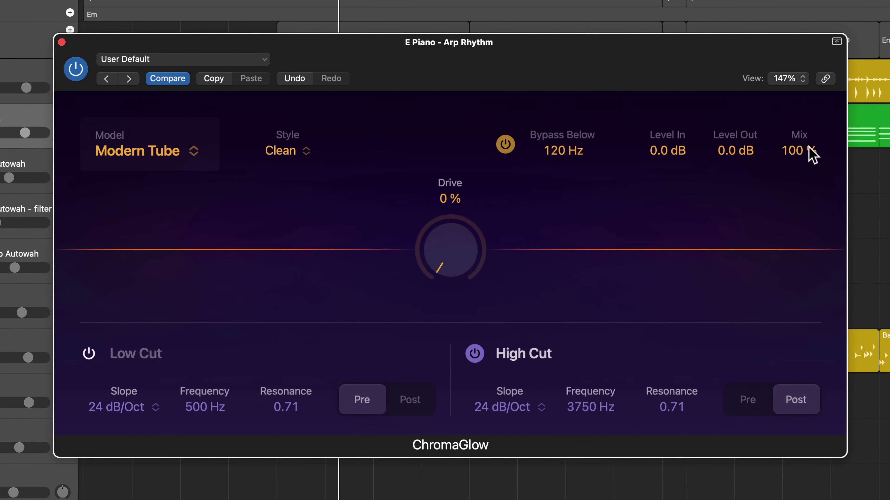
Try Drive at 100 % with Mix at about 30 %, and return them to 0 % and 100 %
left_click_drag(811, 154, 812, 134)
left_click_drag(442, 258, 454, 2)
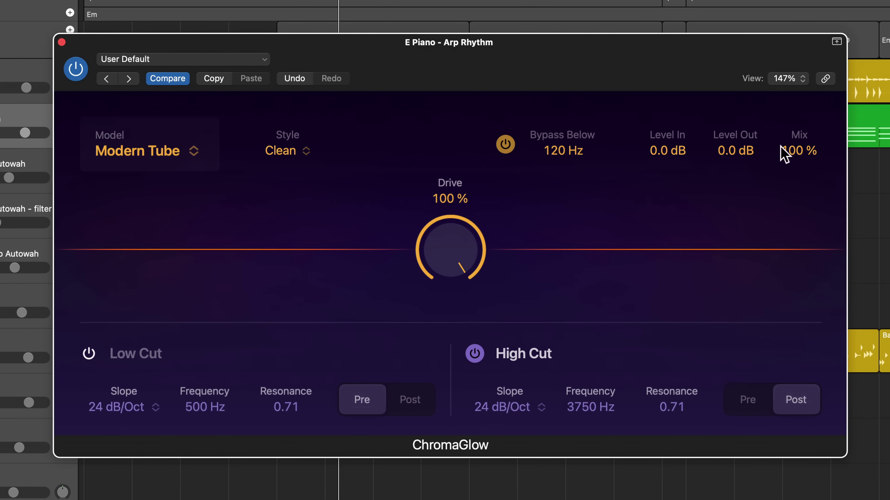
left_click_drag(780, 146, 824, 365)
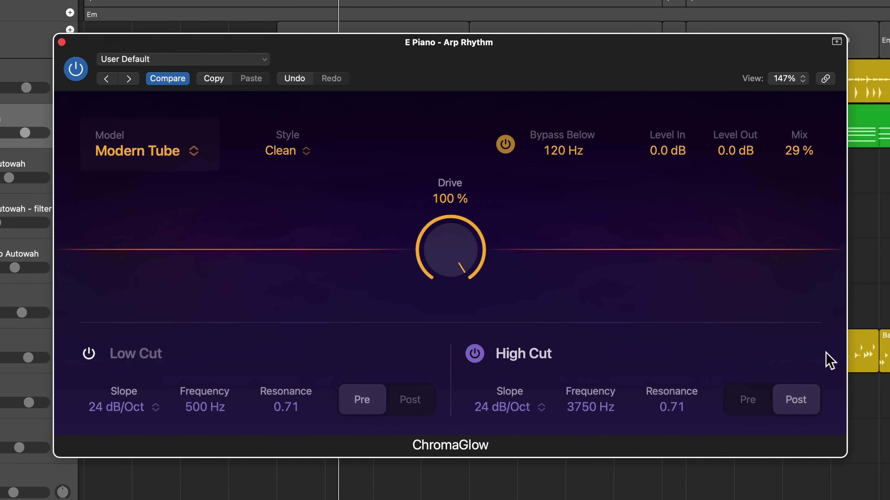
left_click_drag(452, 243, 478, 499)
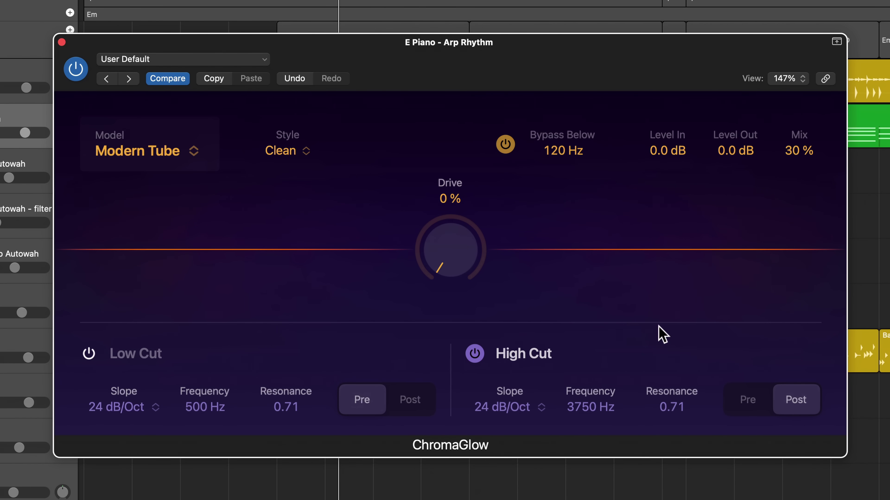
left_click_drag(800, 154, 800, 75)
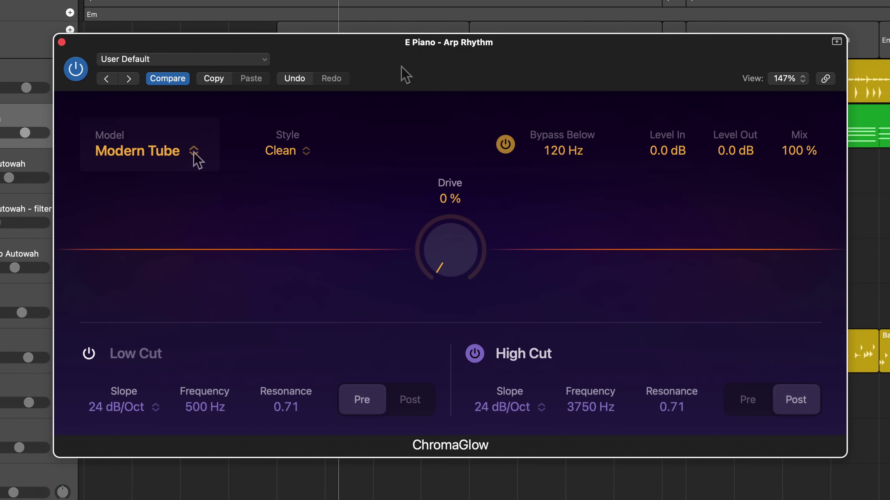
Play the part with Drive at 100 %, and audition the Retro Tube and Magnetic models
key("space")
mouse_move(438, 264)
left_mouse_down()
mouse_move(458, 231)
mouse_move(507, 1)
left_mouse_up()
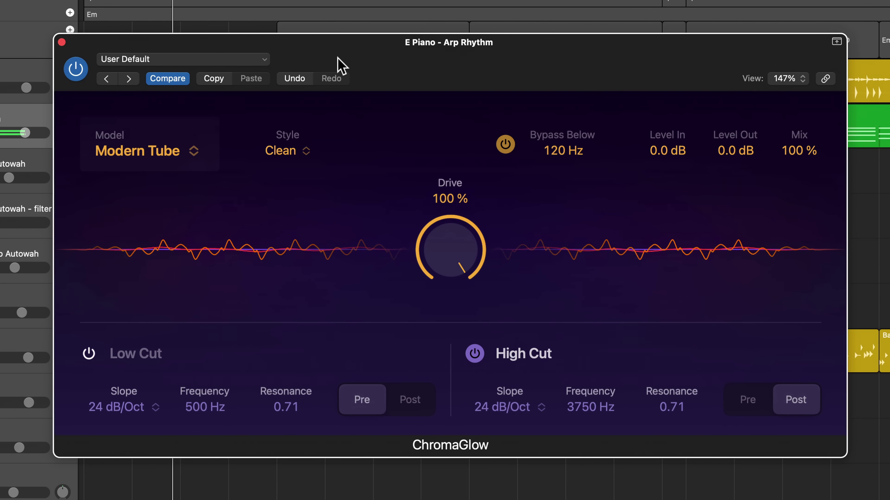
left_click(156, 161)
left_click(151, 192)
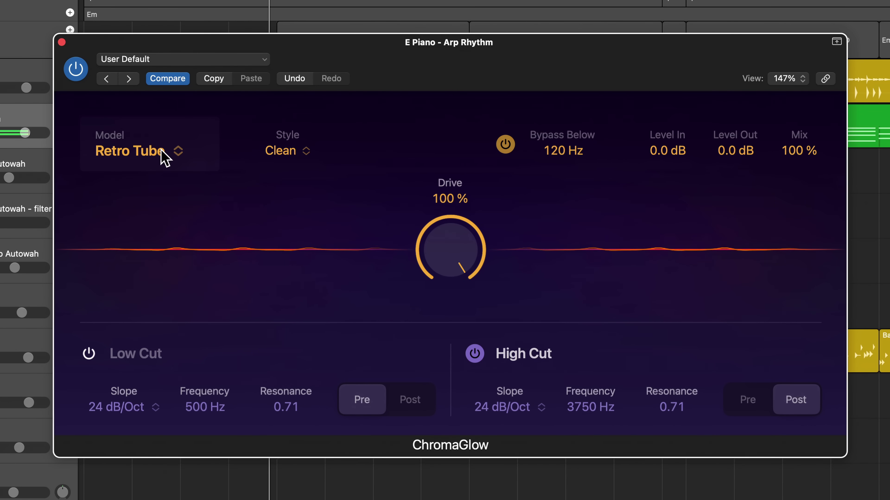
left_click(165, 157)
left_click(154, 221)
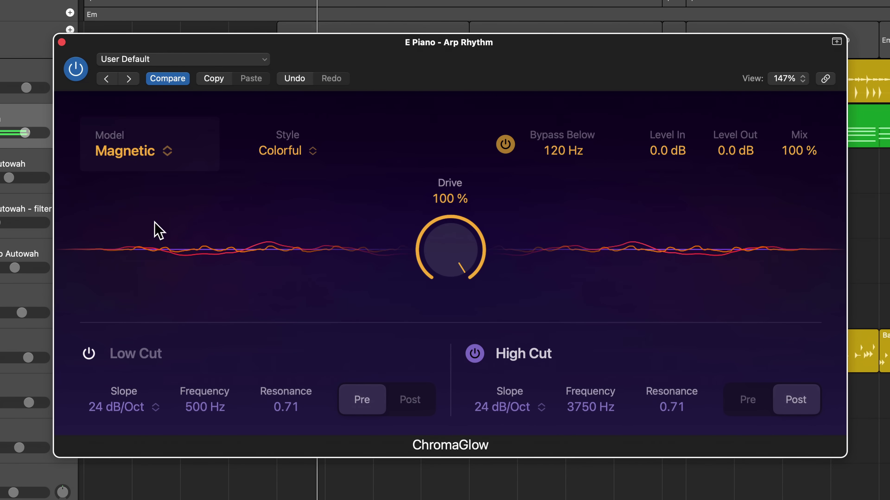
Audition the Squeeze and Analog Preamp models during playback, and return to the Magnetic model
left_click(166, 157)
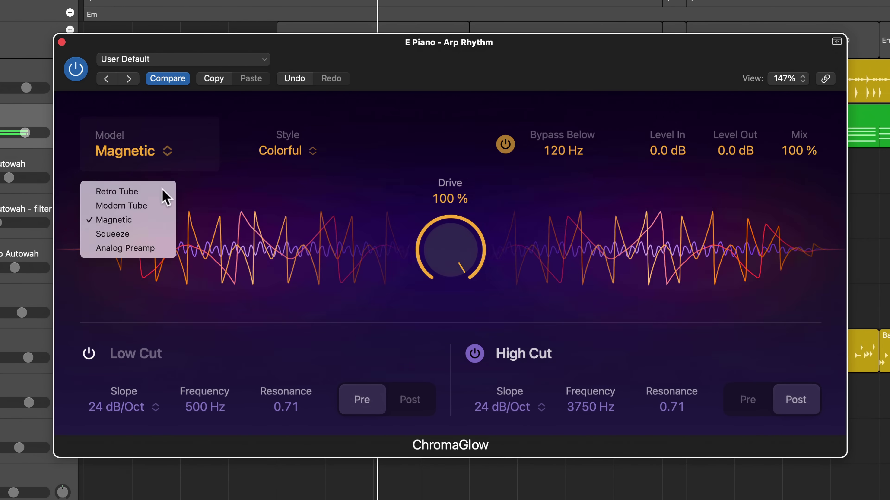
left_click(154, 235)
left_click(163, 155)
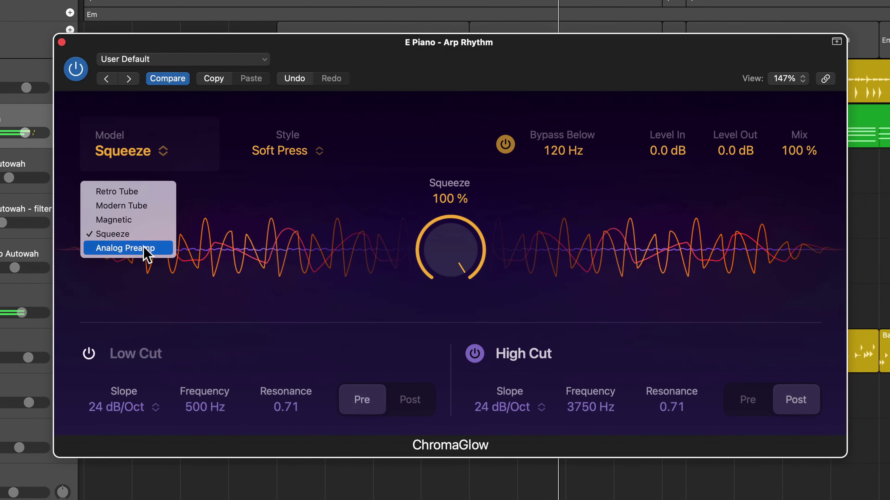
left_click(153, 247)
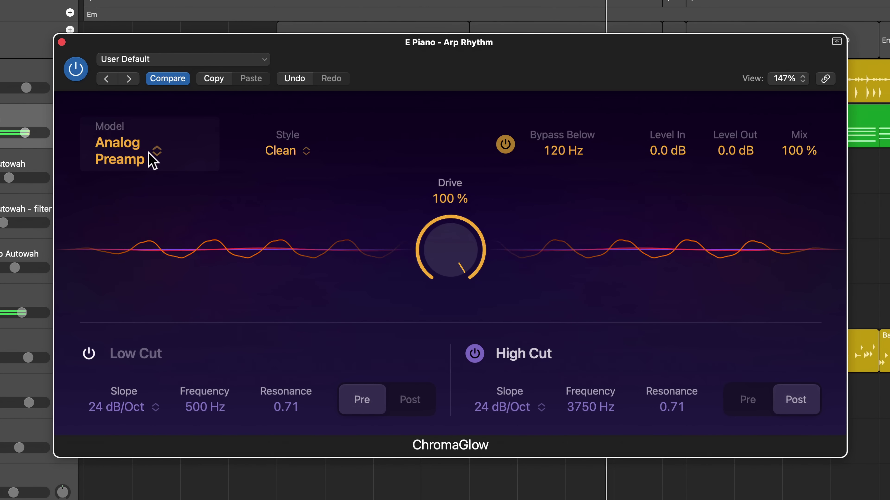
left_click(154, 161)
left_click(165, 220)
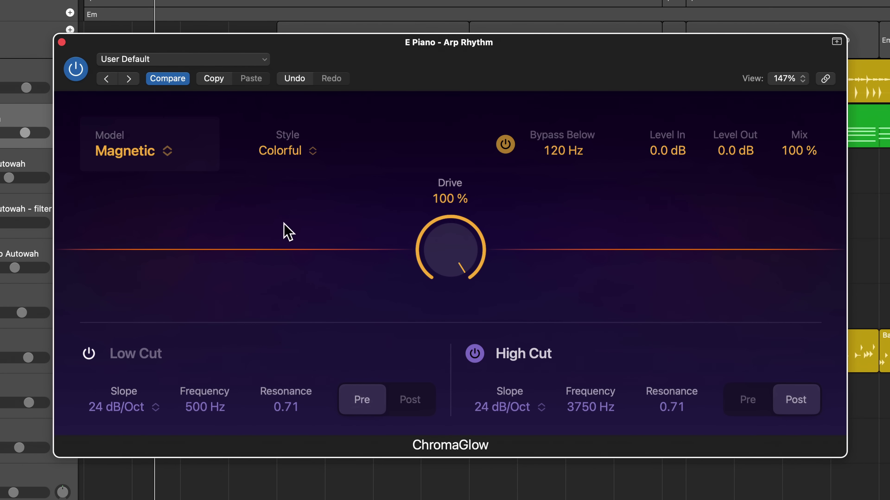
Set Drive to 73 % and Mix to 63 %, and play the part with ChromaGlow bypassed for comparison
left_click_drag(451, 254, 461, 324)
left_click_drag(800, 144, 808, 249)
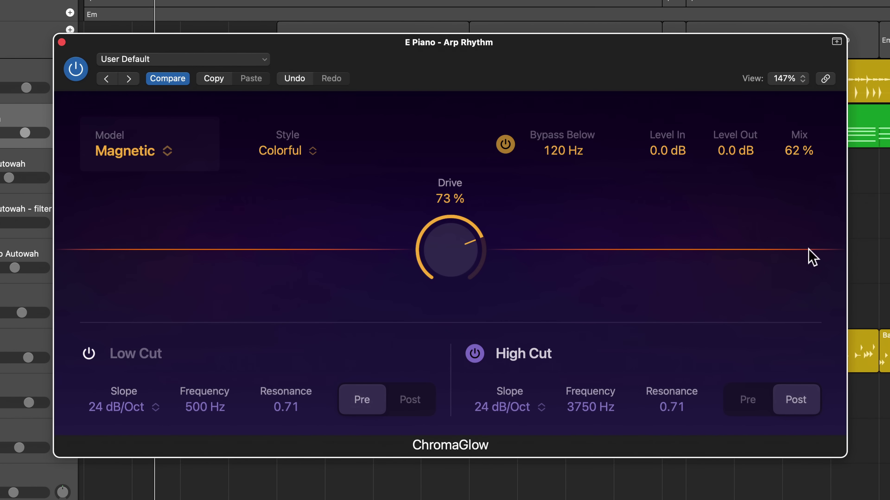
left_click(81, 66)
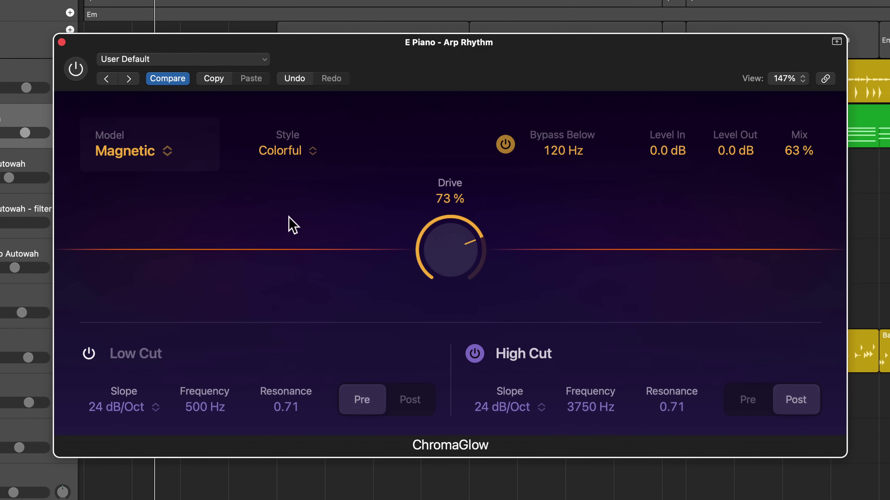
key("space")
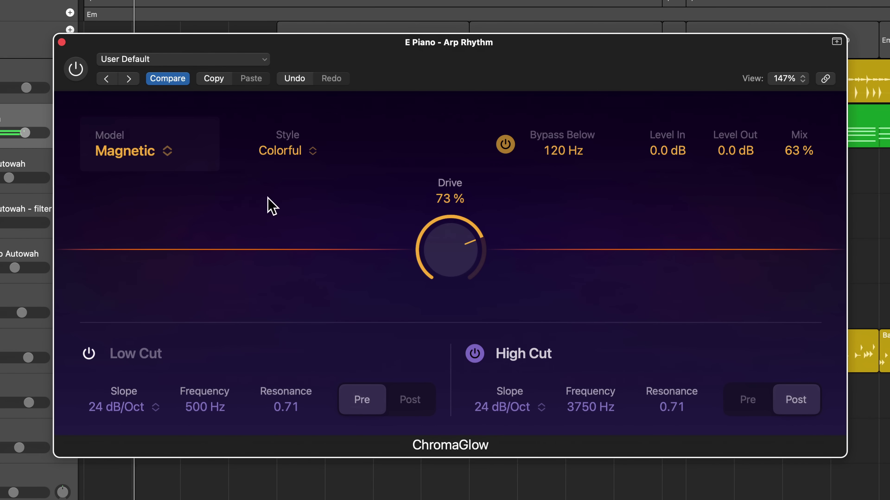
left_click(76, 70)
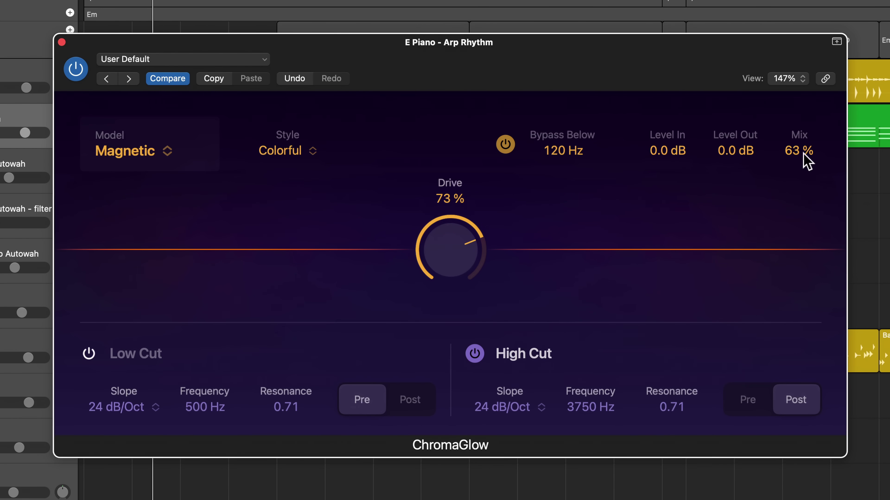
Set Drive to 83 %, Mix to 88 %, Level In to 2.8 dB and Level Out to -1.0 dB, and toggle the plug-in's bypass
left_click_drag(803, 153, 820, 124)
left_click_drag(465, 247, 475, 248)
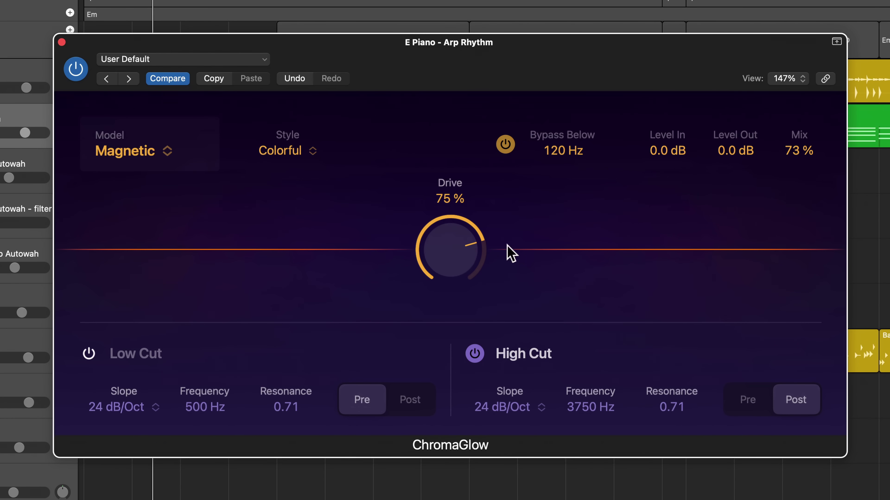
left_click_drag(804, 158, 820, 113)
left_click_drag(463, 253, 480, 240)
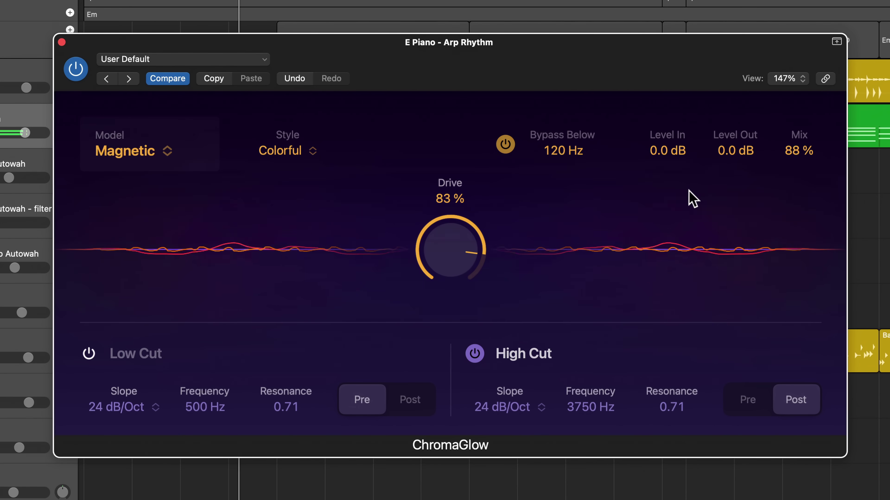
left_click_drag(665, 159, 725, 165)
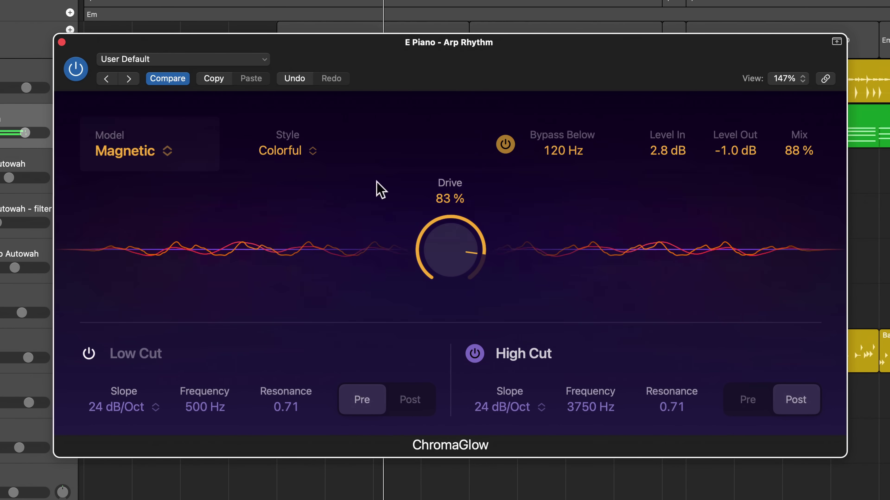
left_click(67, 70)
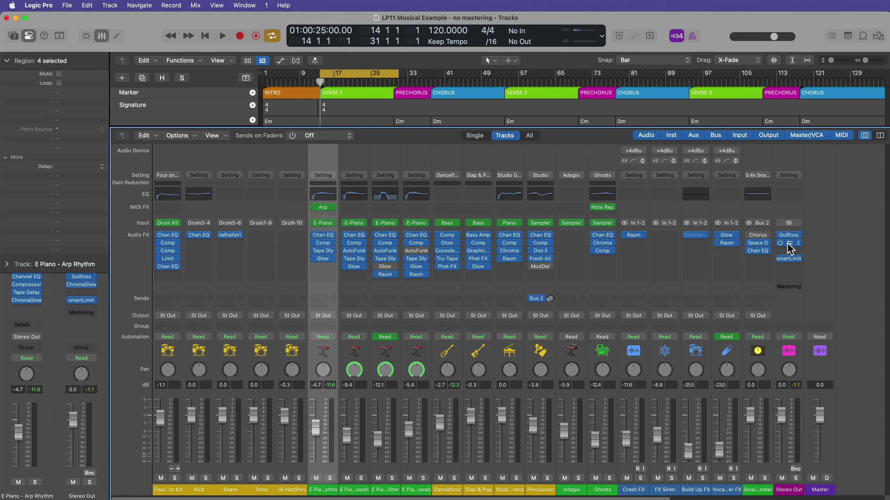
Open the Stereo Out channel's ChromaGlow, hide the mixer, and set Bypass Below to 990 Hz
left_click(788, 243)
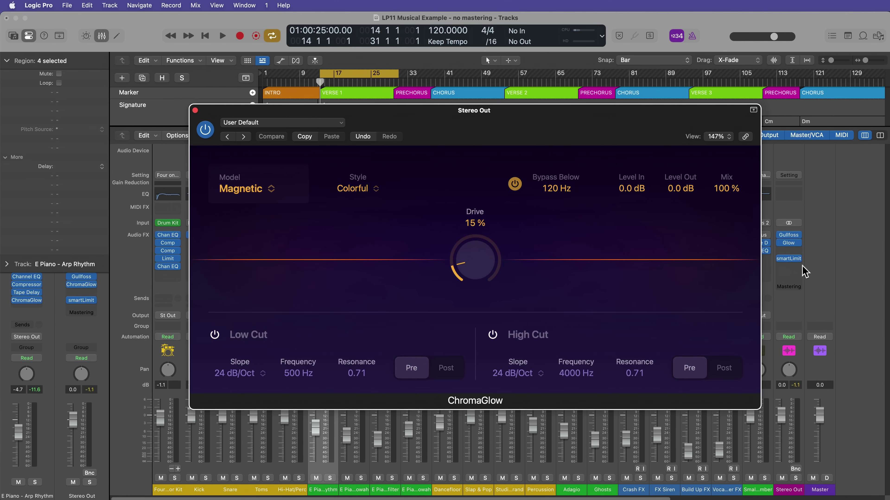
key("x")
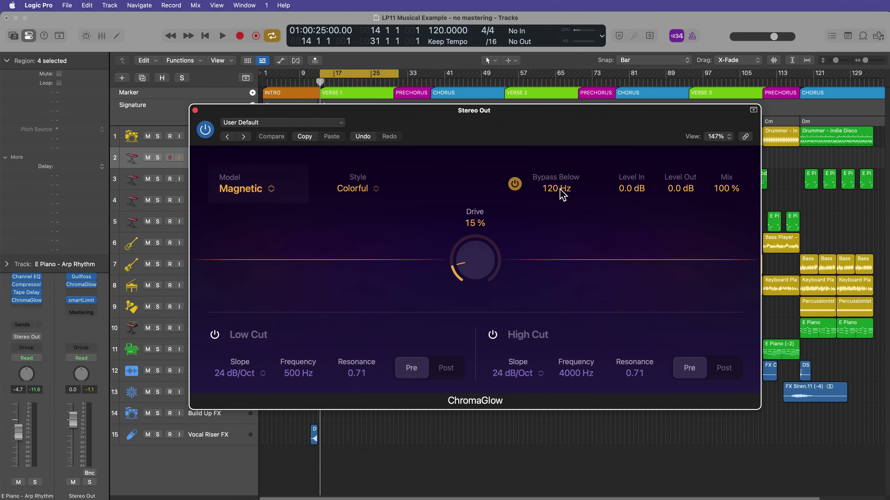
left_click_drag(561, 197, 582, 120)
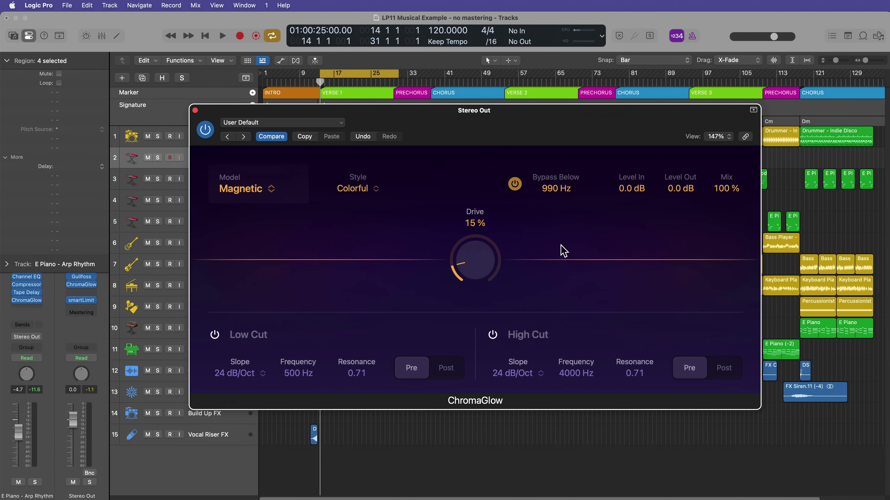
Play the mix, raise the Stereo Out ChromaGlow Drive to 20 %, and compare the sound with the plug-in bypassed
key("space")
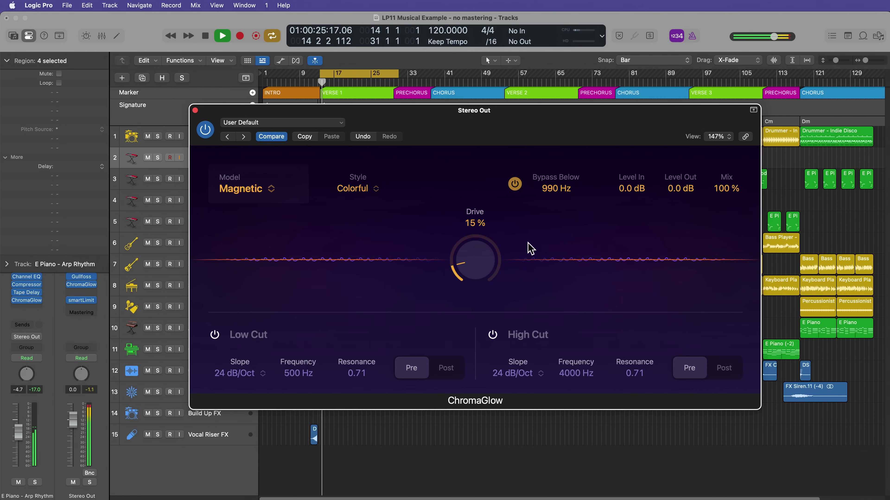
left_click_drag(478, 274, 522, 272)
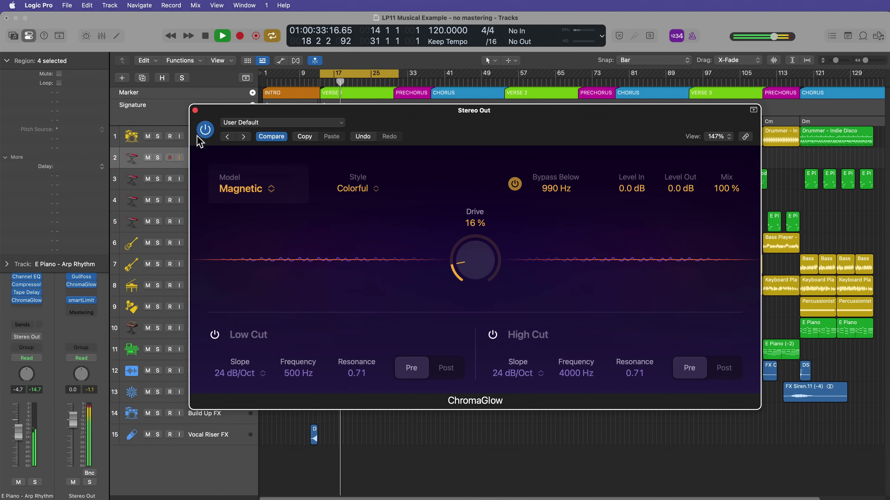
left_click(203, 133)
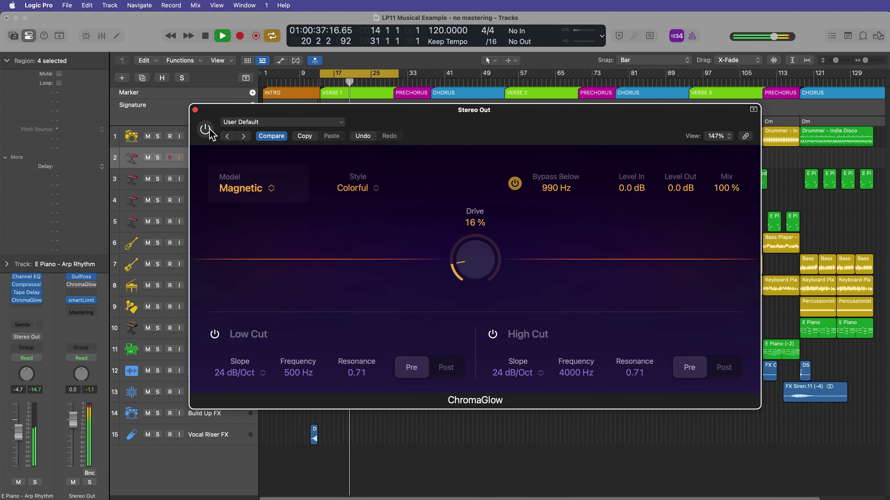
left_click(210, 128)
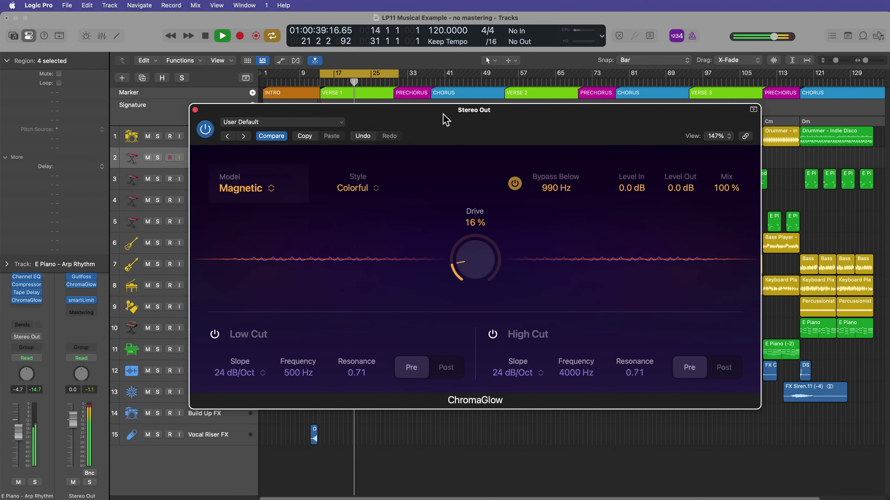
left_click_drag(474, 270, 489, 262)
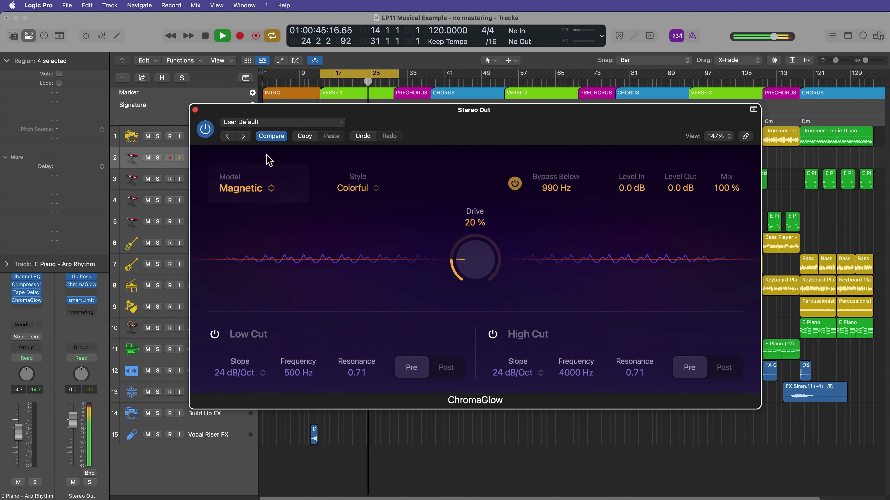
left_click(206, 134)
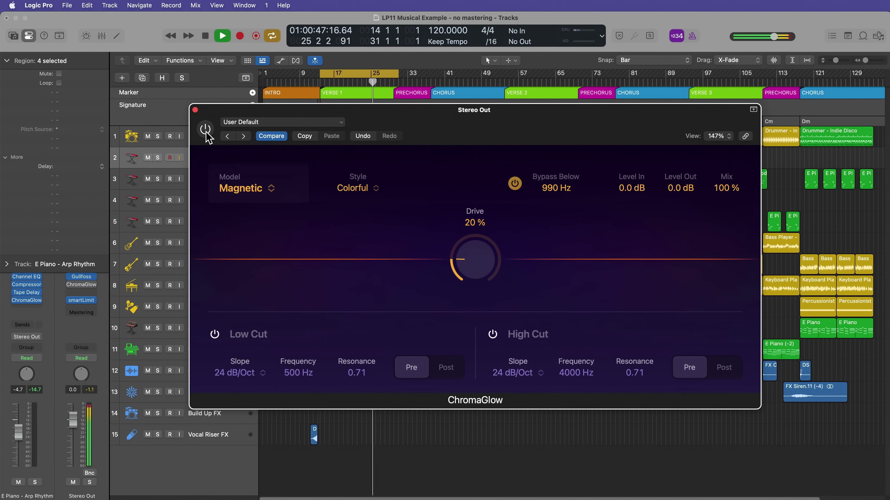
left_click(205, 134)
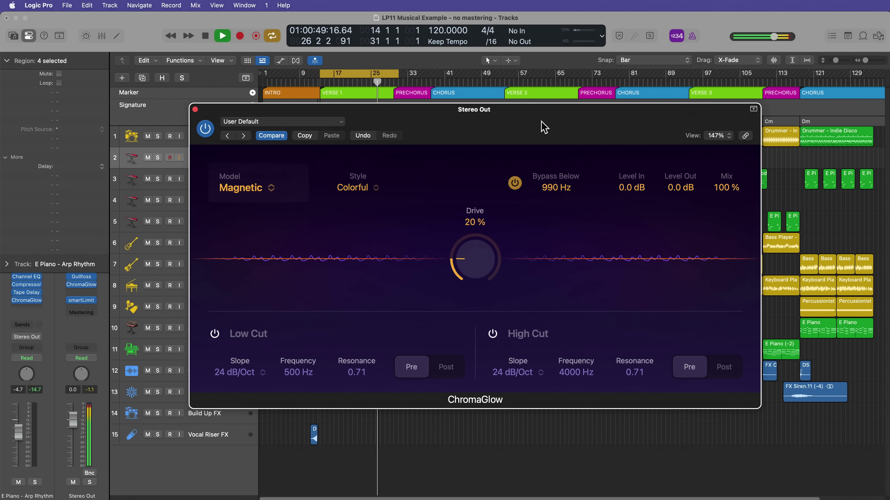
key("space")
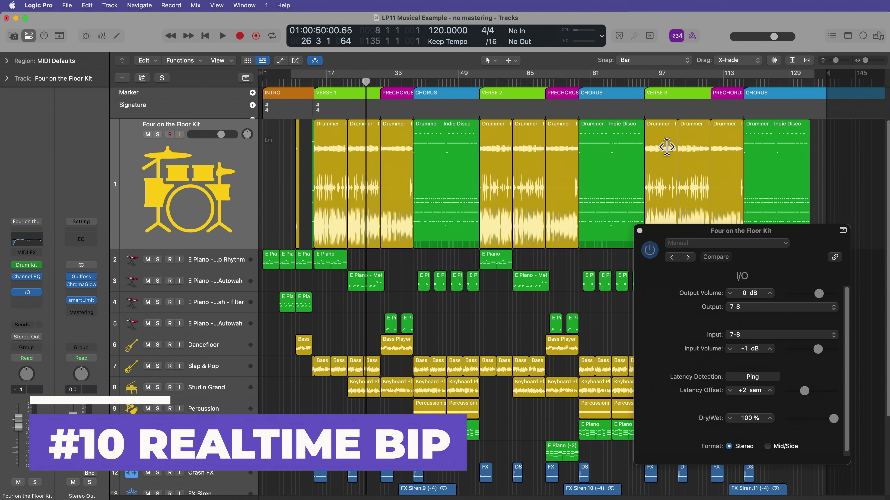
Set the cycle range around the drum kit's Drummer regions from Verse 1 onward, and bring up its I/O plug-in
left_click_drag(817, 156, 307, 164)
key("u")
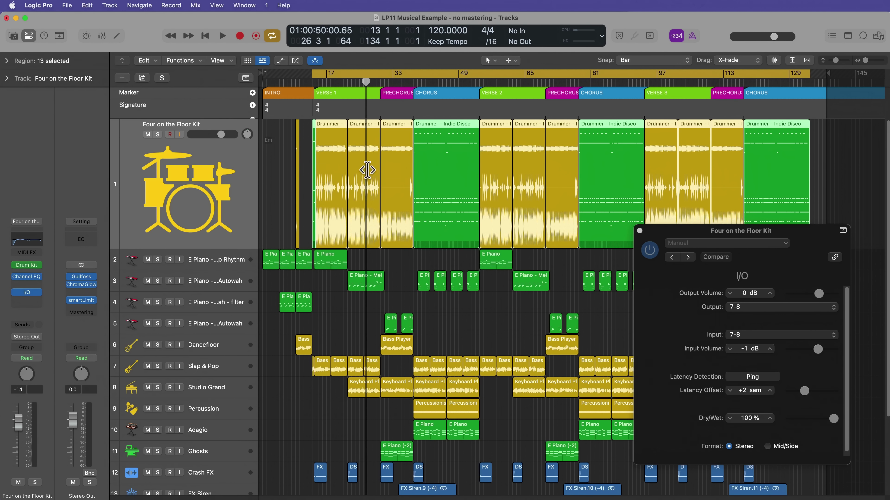
left_click(800, 270)
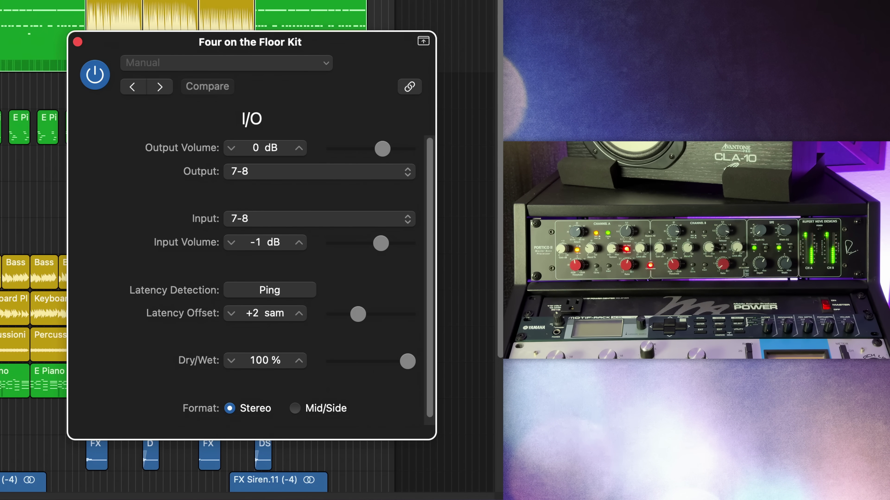
Solo the drum kit track and compare its sound with the I/O plug-in bypassed and active
key("s")
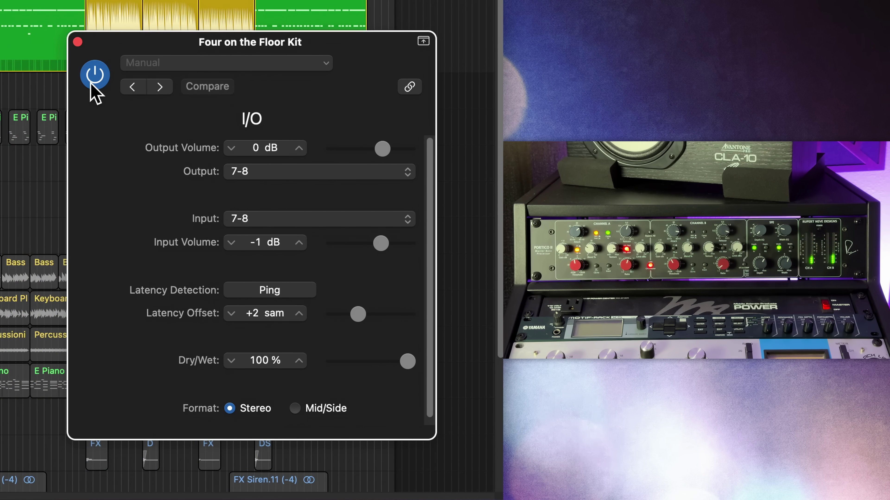
left_click(95, 92)
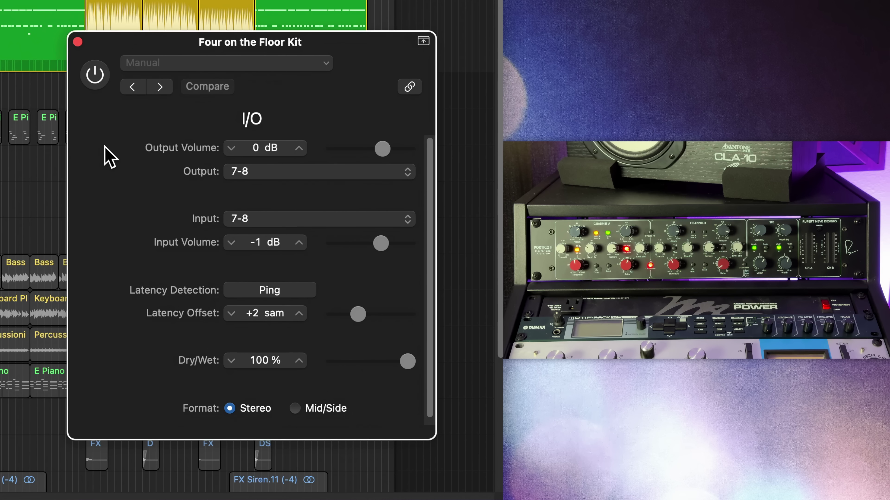
left_click(99, 78)
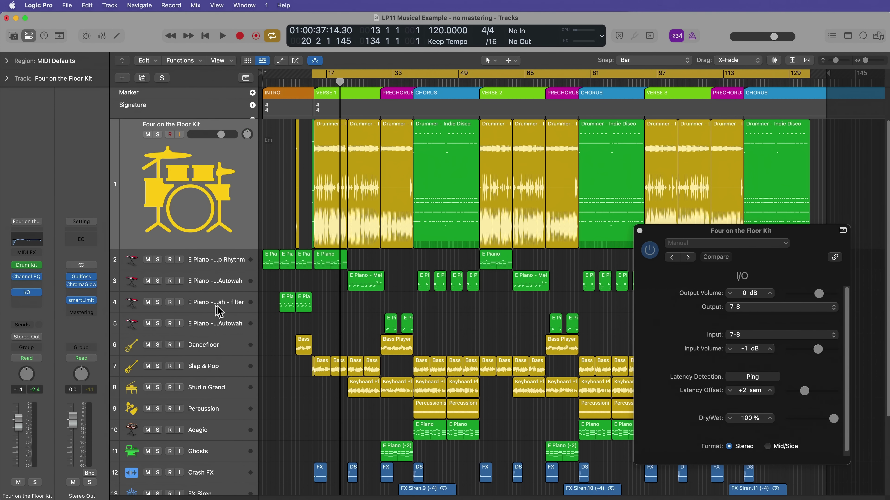
Select the drum kit's Drummer regions from Verse 1 to the final chorus and bounce them in place to a new track, muting the source
left_click_drag(308, 168, 795, 161)
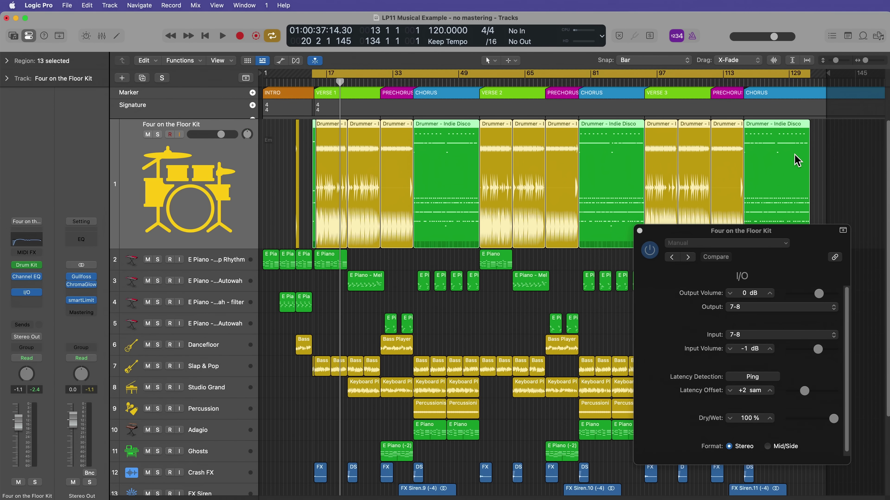
key("c")
key("c")
key("ctrl+b")
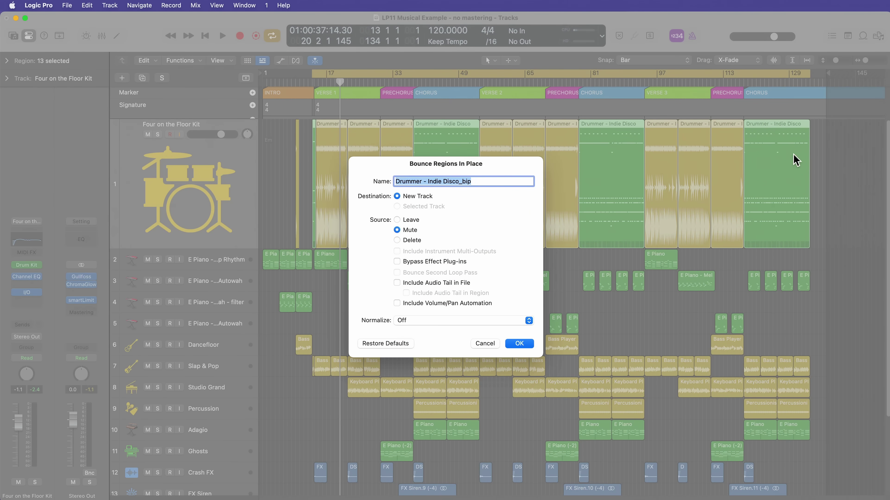
left_click(520, 344)
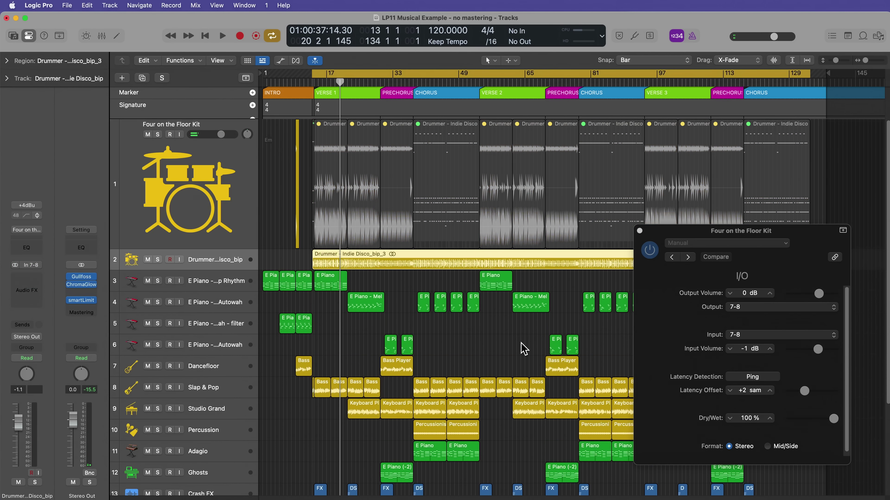
Close the I/O plug-in, mute the Four on the Floor Kit track, and select the bounced drum track
left_click(638, 230)
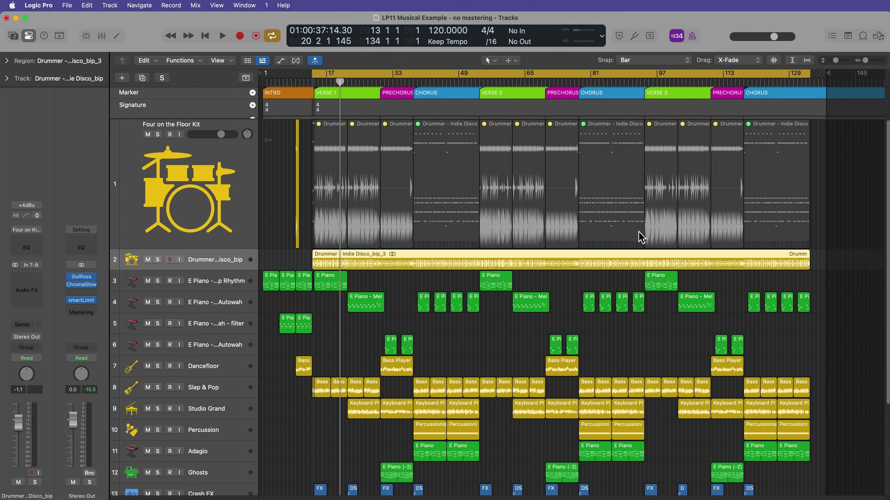
left_click(193, 182)
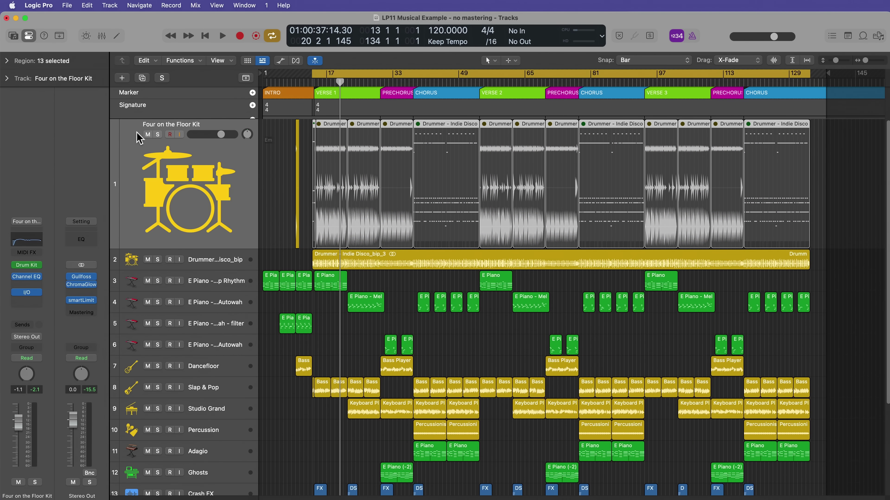
left_click(147, 135)
left_click(214, 269)
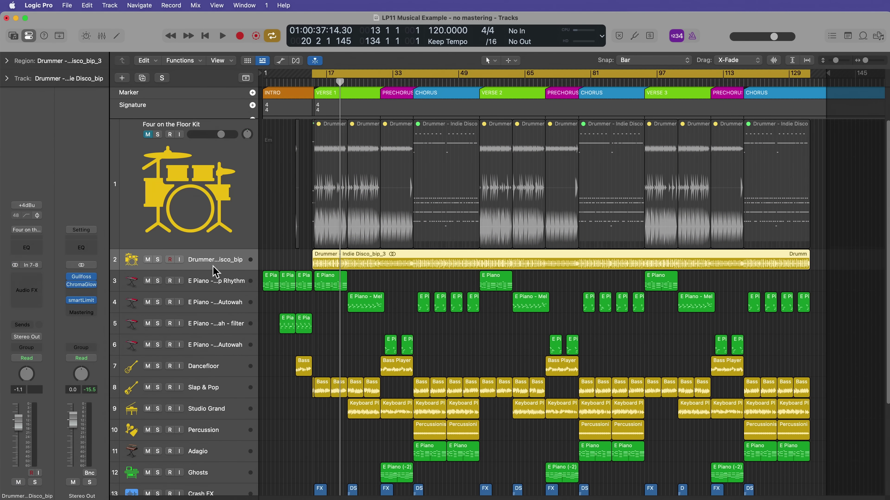
left_click_drag(215, 269, 228, 425)
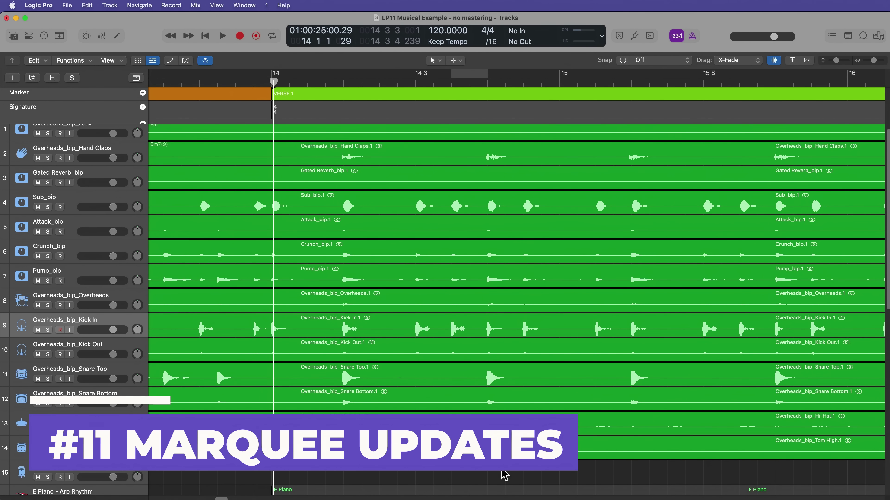
Choose the Marquee Tool as the secondary tool
left_click(455, 60)
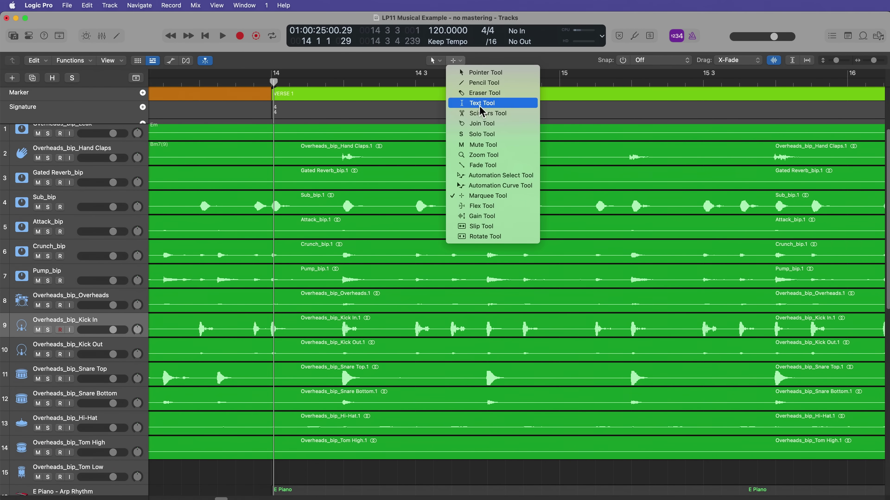
left_click(517, 196)
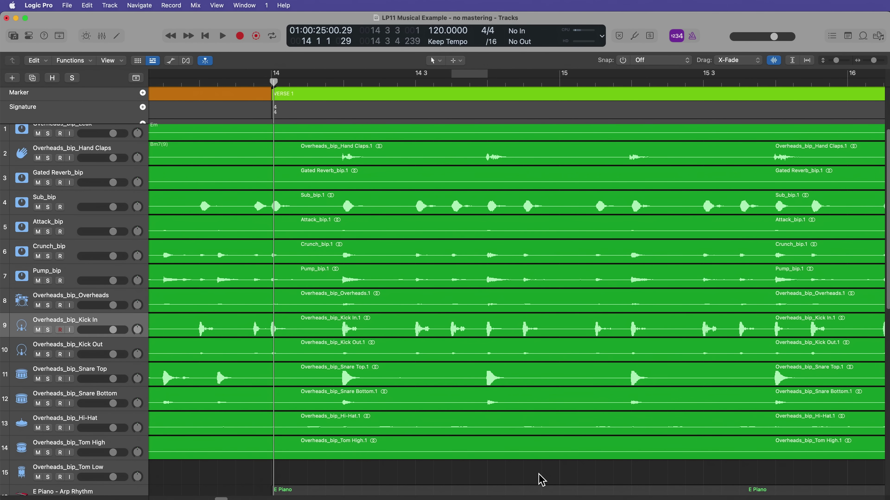
Examine the key command assignments for moving the marquee edges between tracks and nudging its start and length, and close the list
left_click(38, 5)
mouse_move(77, 54)
left_click(180, 66)
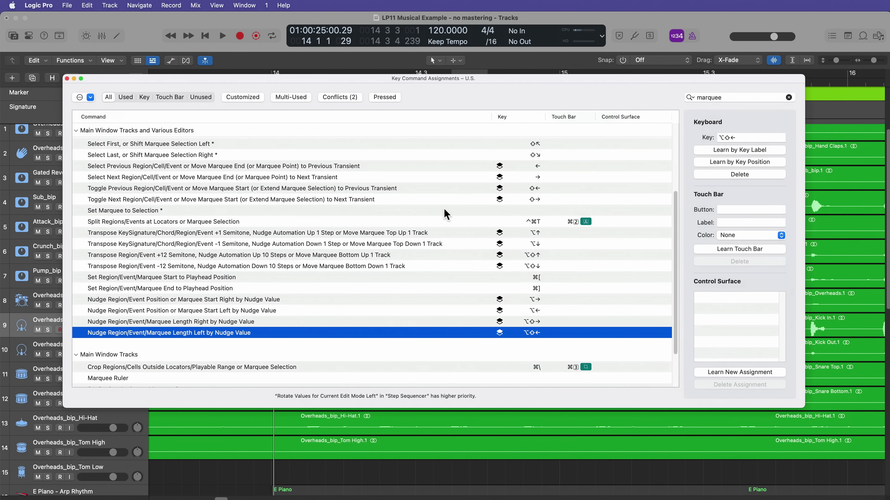
left_click(425, 233)
left_click(418, 266, "shift")
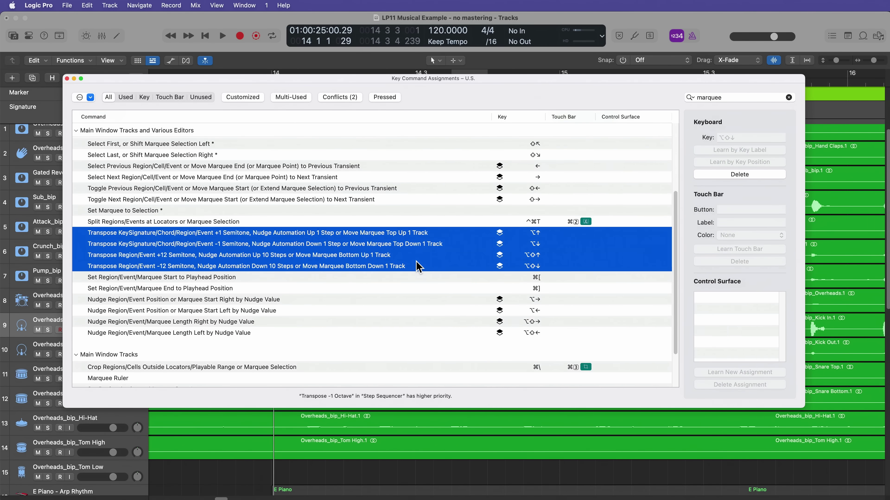
left_click(361, 299)
left_click(350, 332, "shift")
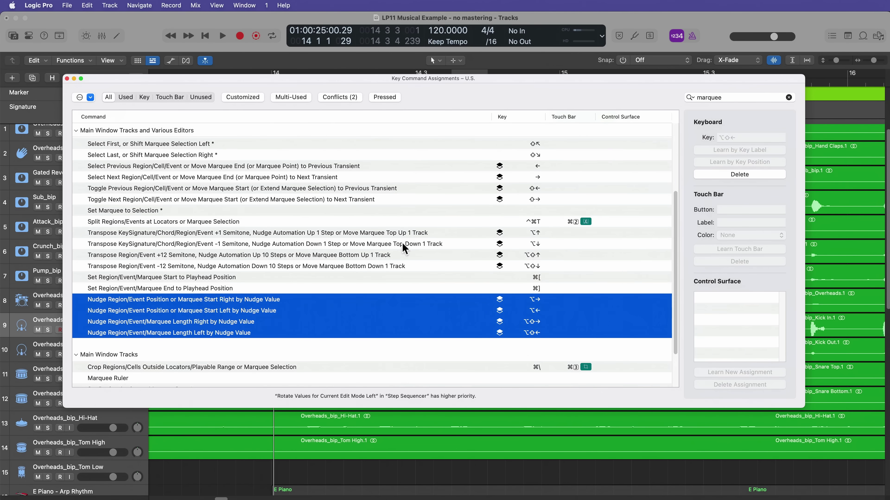
left_click(67, 78)
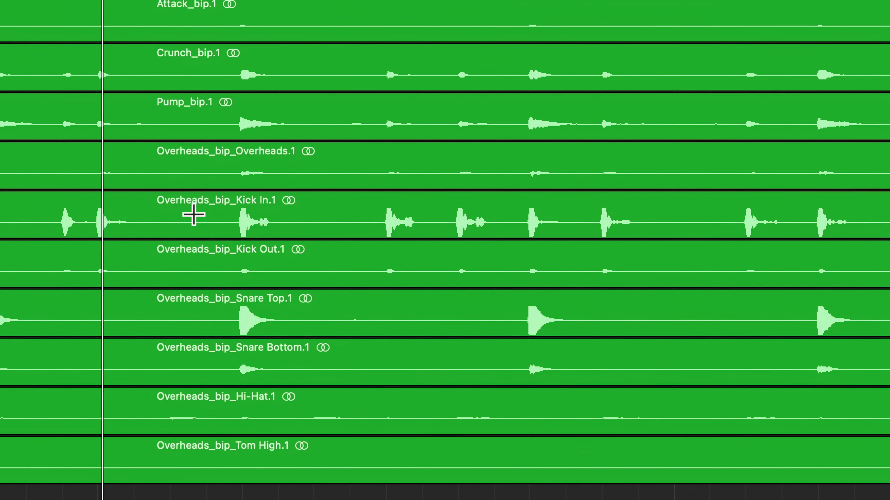
Place a marquee point in the Overheads_bip_Kick In region early in bar 14 and step it forward and back between transients
left_click(320, 325, "super")
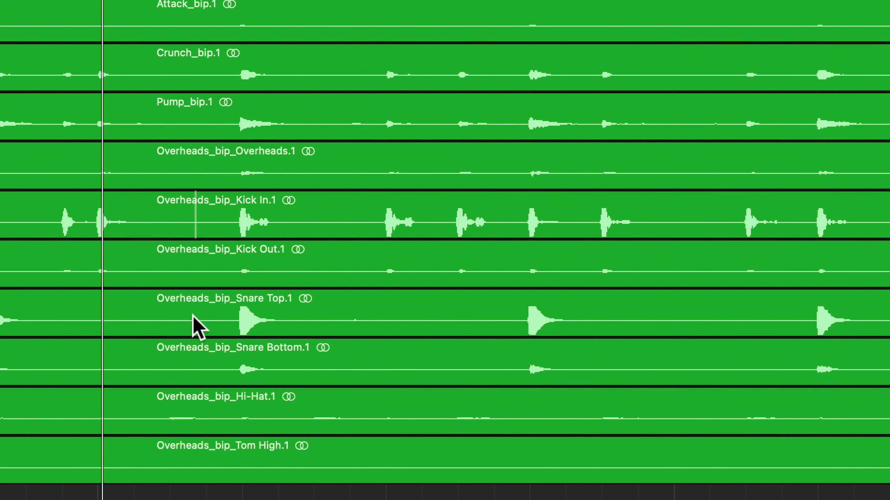
left_click(175, 221, "super")
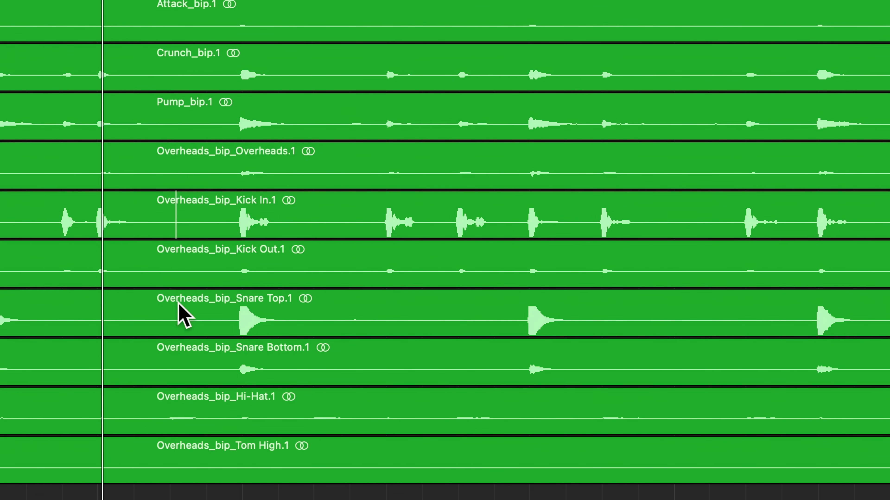
key("Right")
key("Right")
key("Right")
key("Right")
key("Right")
key("Right")
key("Right")
key("Left")
key("Left")
key("Left")
key("Left")
key("Left")
key("Left")
key("Right")
key("Right")
key("Right")
key("Right")
key("Right")
key("Left")
key("Left")
key("Left")
key("Left")
key("Left")
Grow and shrink the marquee selection on the Kick In track from transient to transient in both directions
key("shift+Right")
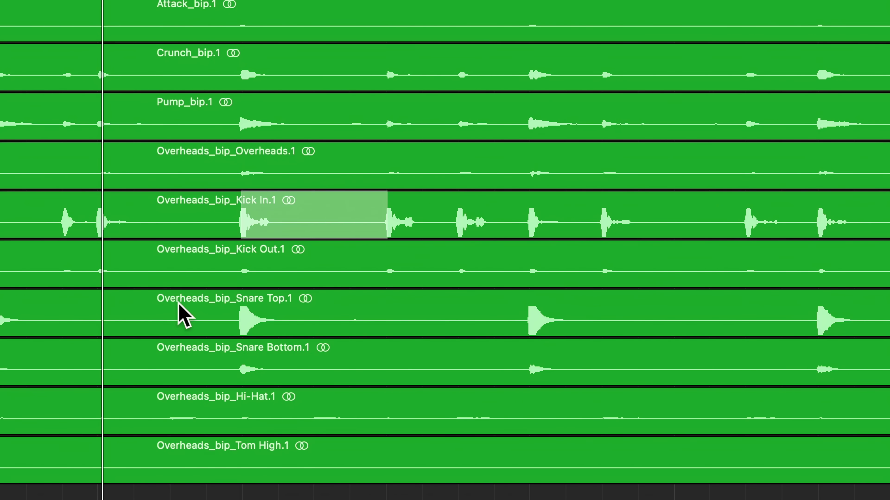
key("shift+Right")
key("shift+Left")
key("shift+Left")
key("shift+Right")
key("shift+Right")
key("shift+Right")
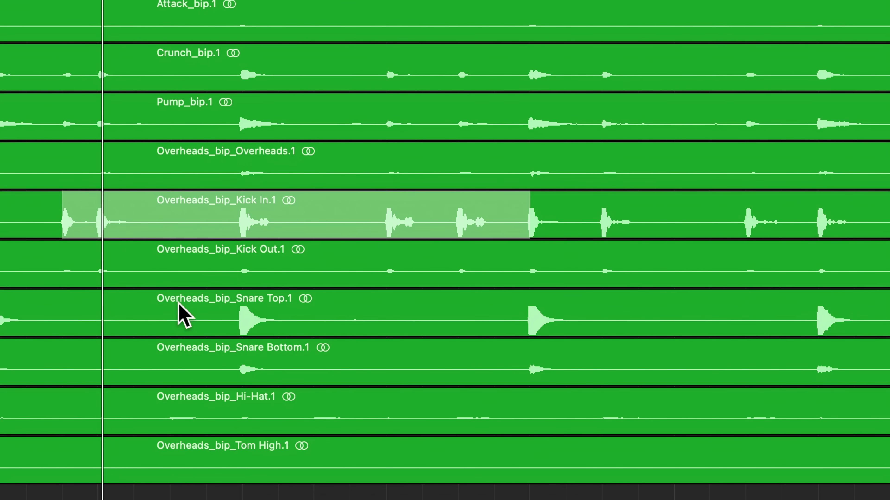
key("shift+Right")
key("shift+Left")
key("shift+Left")
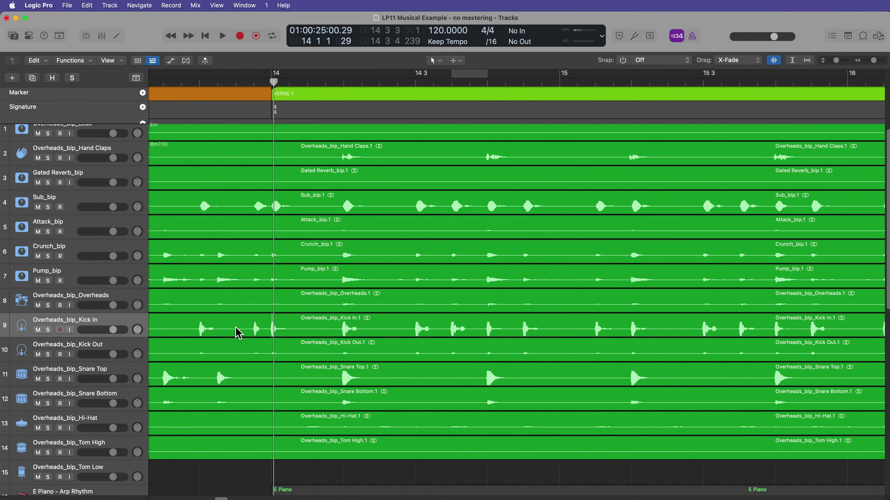
Extend the Kick In marquee selection transient by transient from bar 14 to the first kick after bar 15
key("shift+Right")
key("shift+Right")
key("shift+Right")
key("shift+Right")
key("shift+Right")
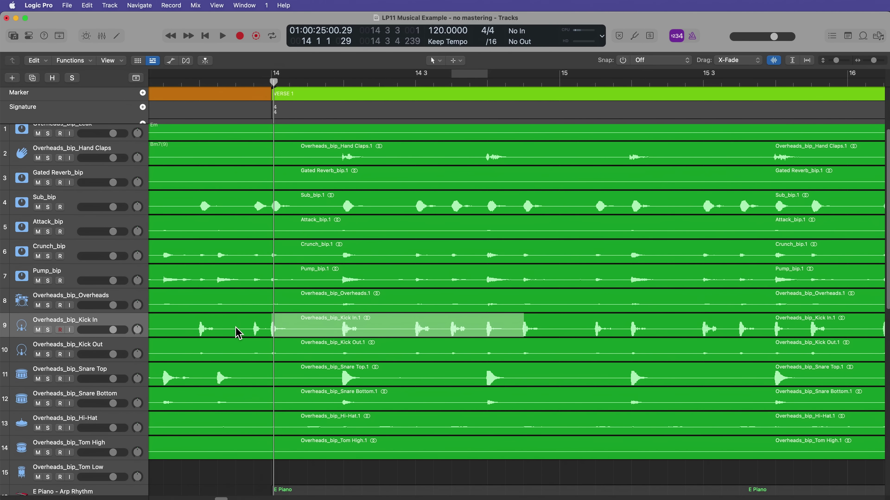
key("shift+Right")
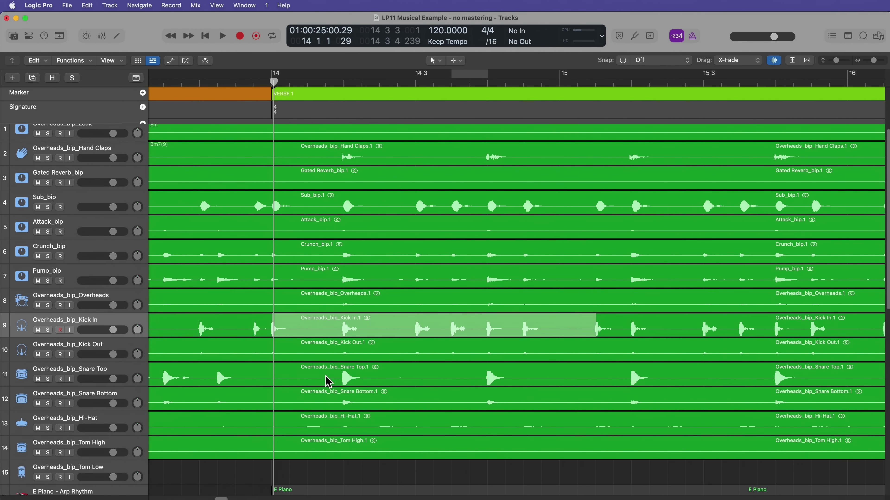
Expand the marquee selection upward to the Gated Reverb_bip track and reduce it back to the Kick In track
key("shift+Up")
key("shift+Up")
key("shift+Up")
key("shift+Up")
key("shift+Up")
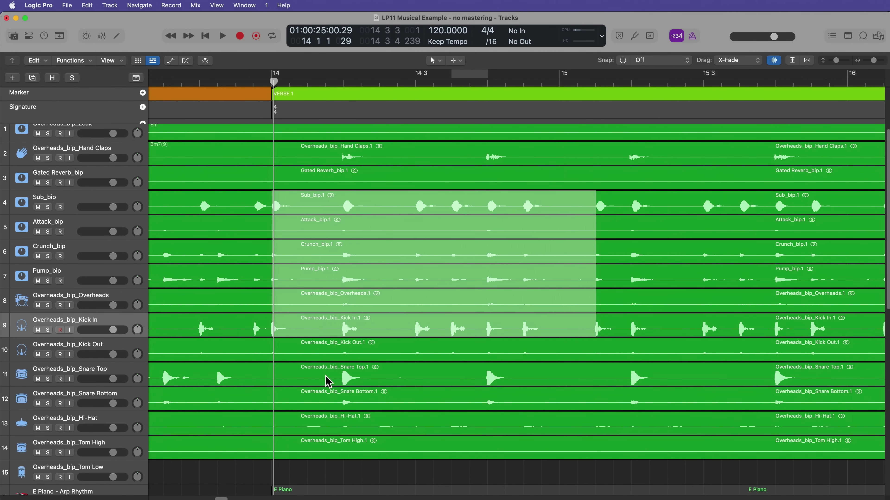
key("shift+Up")
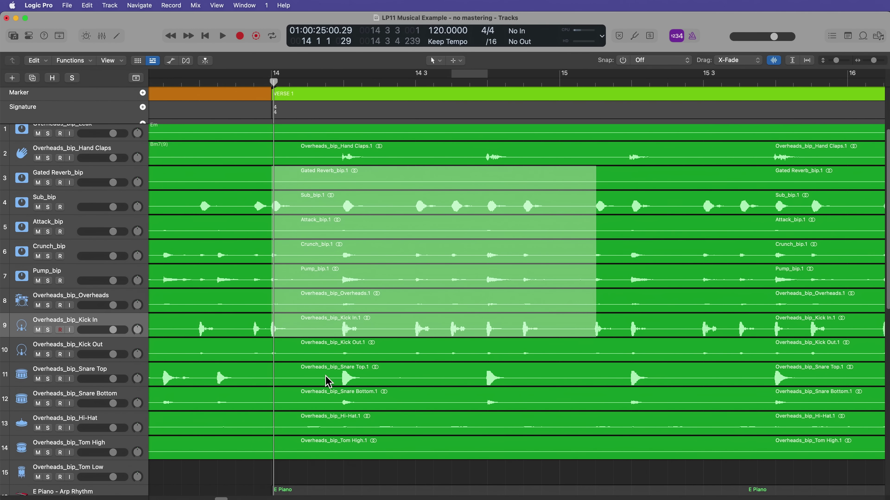
key("shift+Down")
key("shift+Down")
key("shift+Down")
key("shift+Down")
key("shift+Down")
key("shift+Down")
key("shift+Down")
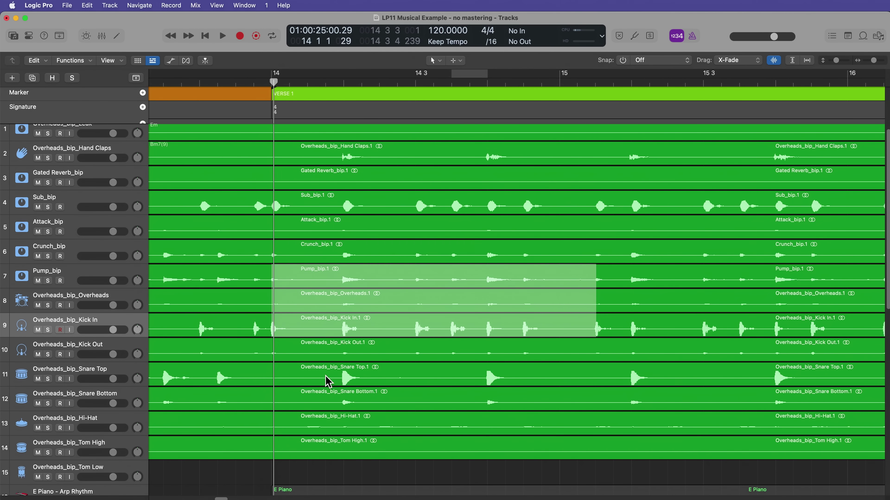
key("shift+Up")
key("shift+Down")
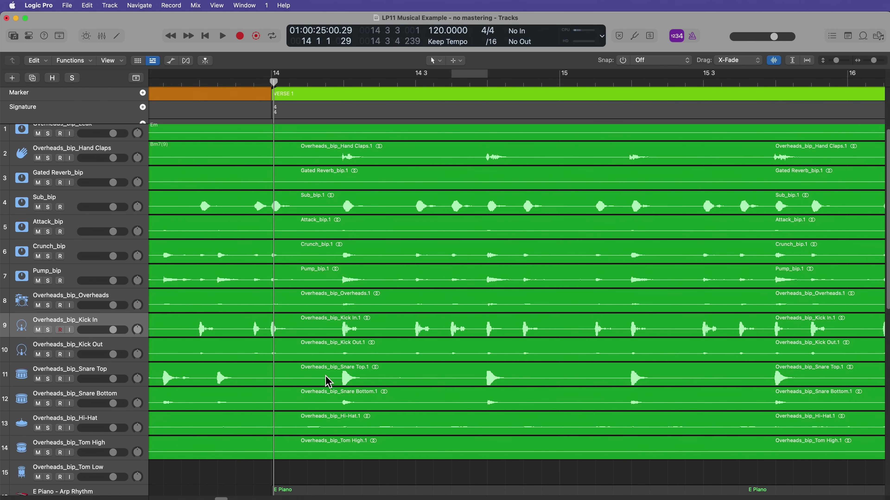
key("shift+Up")
key("shift+Down")
key("shift+Up")
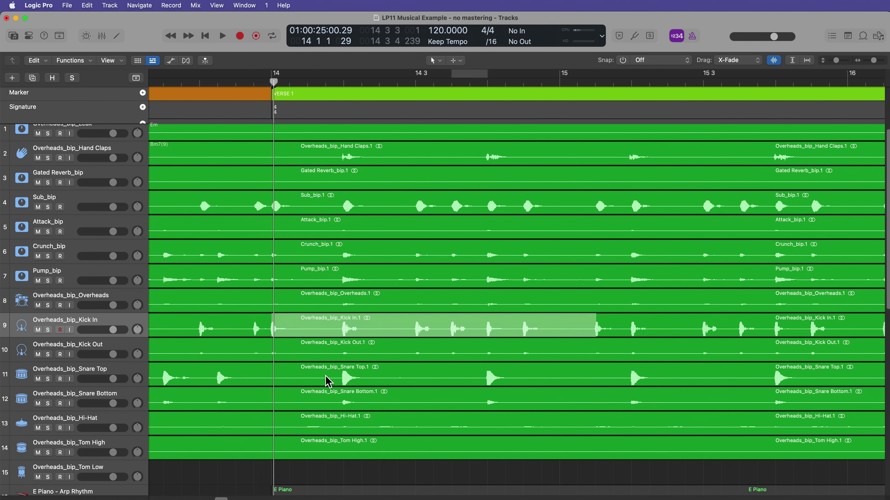
Expand the marquee selection downward to the Tom High track and reduce it back to the Kick In track
key("shift+Down")
key("shift+Down")
key("shift+Down")
key("shift+Down")
key("shift+Down")
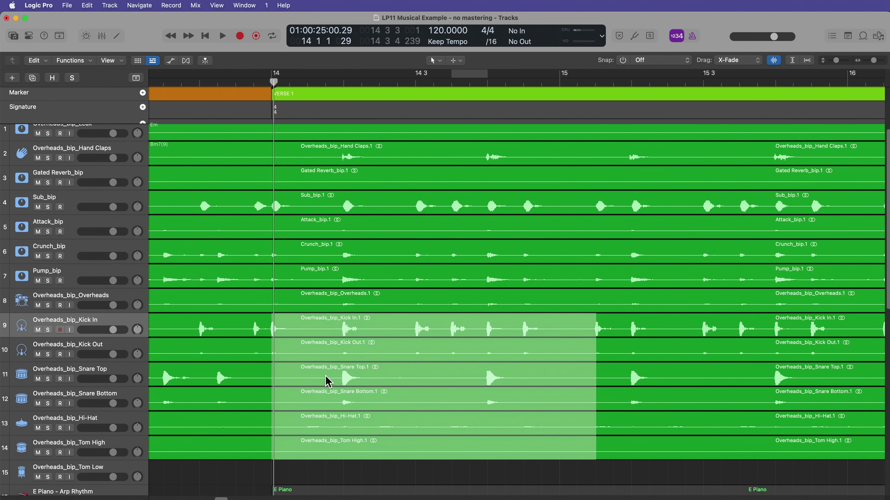
key("shift+Up")
key("shift+Up")
key("shift+Up")
key("shift+Up")
key("shift+Up")
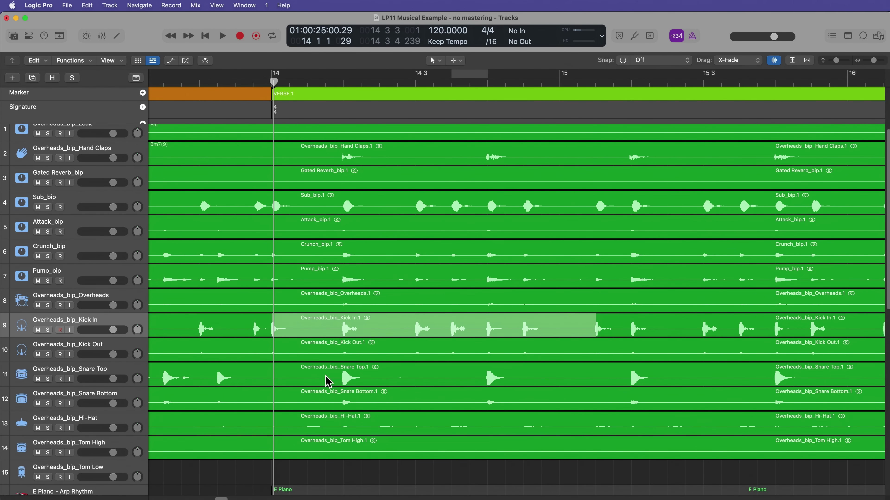
Expand the marquee selection upward to the Hand Claps track and reduce it back to the Kick In track
key("shift+Up")
key("shift+Up")
key("shift+Up")
key("shift+Up")
key("shift+Up")
key("shift+Up")
key("shift+Up")
key("shift+Up")
key("shift+Down")
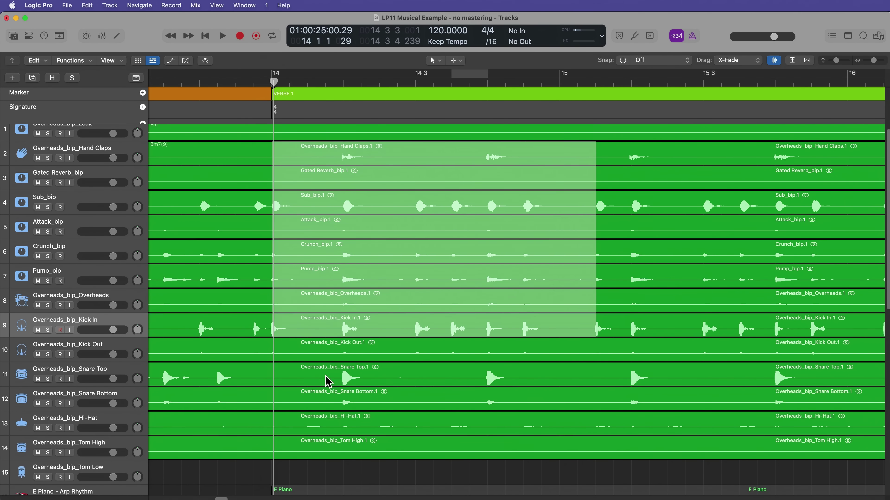
key("shift+Down")
key("shift+Down")
key("shift+Down")
key("shift+Down")
key("shift+Down")
key("shift+Down")
key("shift+Down")
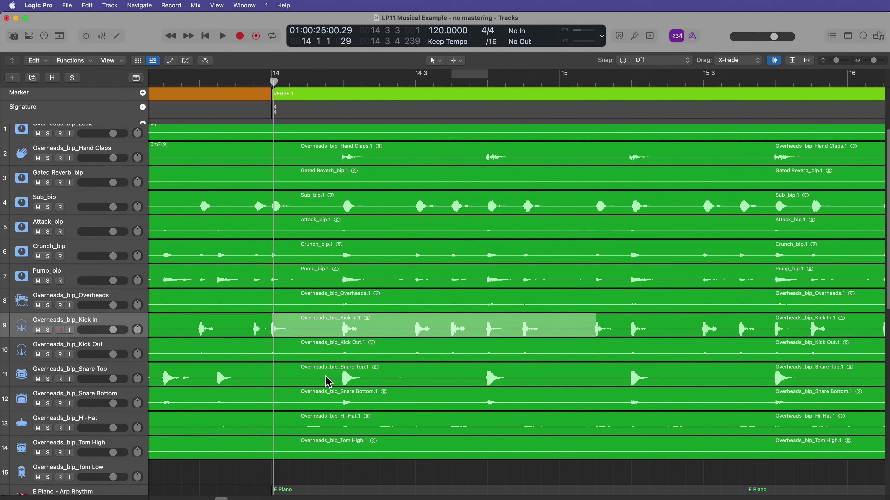
Grow the marquee selection five tracks below Kick In and pull it back to Kick In alone
key("shift+Down")
key("shift+Down")
key("shift+Down")
key("shift+Down")
key("shift+Down")
key("shift+Up")
key("shift+Up")
key("shift+Up")
key("shift+Up")
key("shift+Up")
Extend the Kick In marquee selection forward by six more transients
key("shift+Right")
key("shift+Right")
key("shift+Right")
key("shift+Right")
key("shift+Right")
key("shift+Right")
Show the toolbar for the project and set the nudge value to Tick
key("super+Right")
key("super+Right")
key("super+Right")
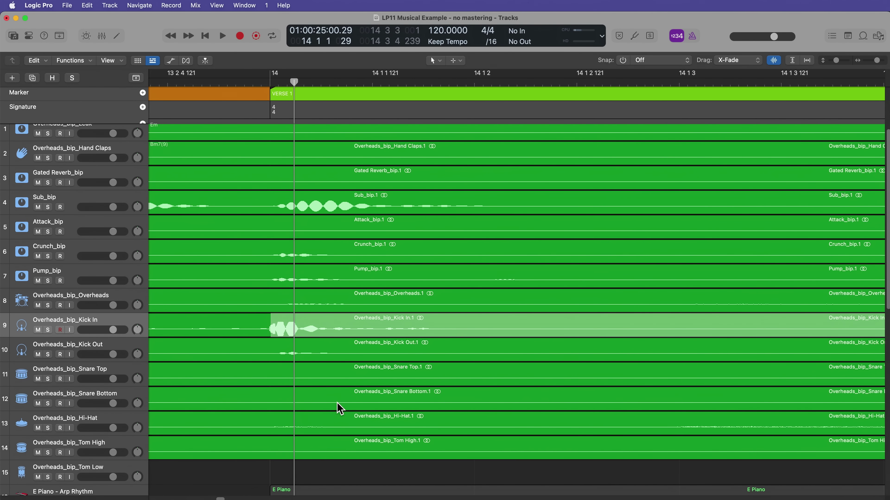
left_click(63, 37)
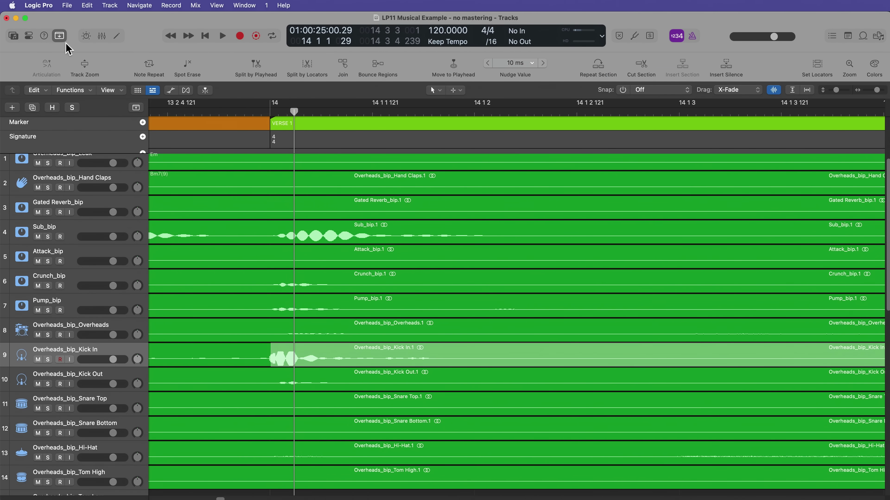
left_click(509, 62)
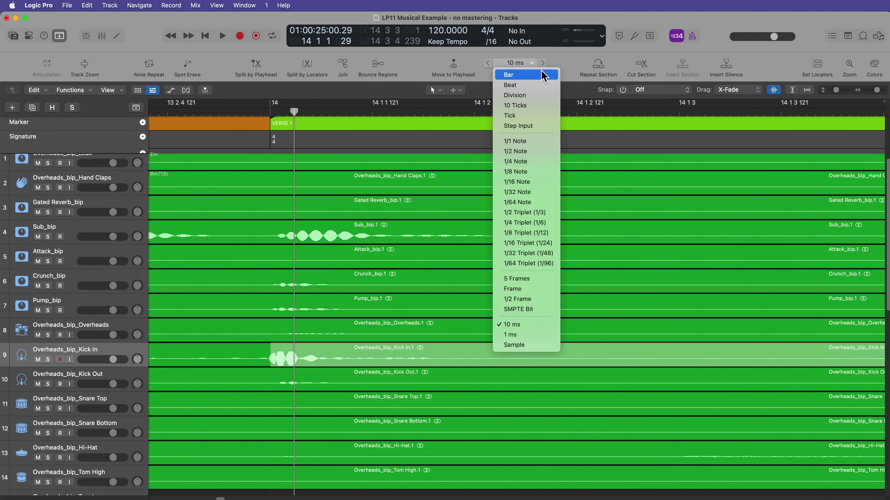
left_click(533, 116)
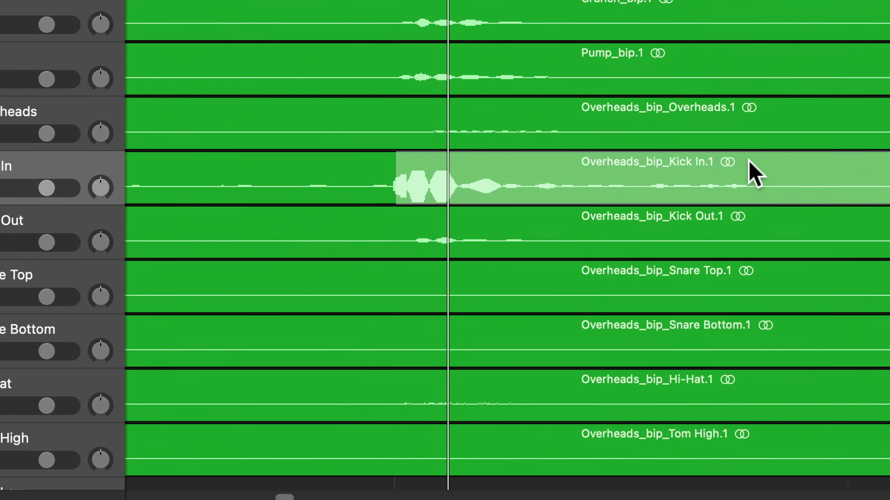
Move the start of the Kick In marquee selection eight ticks earlier
key("shift+alt+Left")
key("shift+alt+Left")
key("shift+alt+Left")
key("shift+alt+Left")
key("shift+alt+Left")
key("shift+alt+Left")
key("shift+alt+Left")
key("shift+alt+Left")
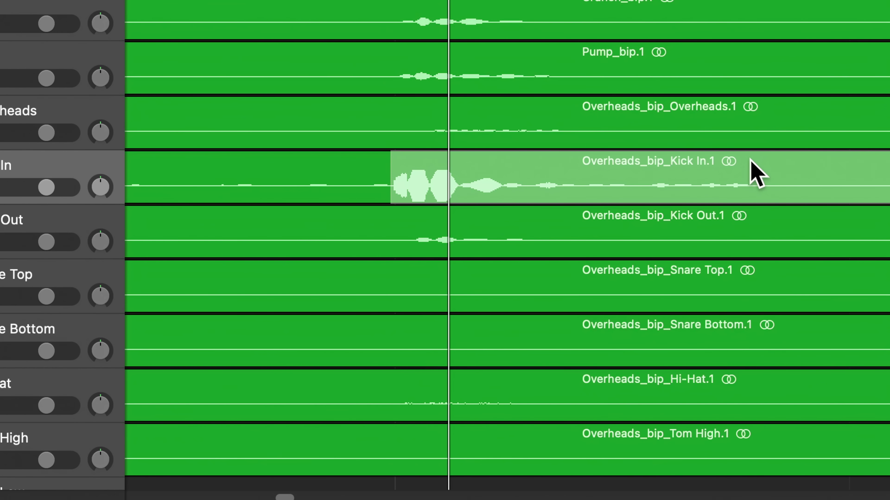
Fine-tune the start of the Kick In marquee selection backward and forward by ticks, ending just before the kick transient at bar 14
key("shift+alt+Right")
key("shift+alt+Right")
key("shift+alt+Left")
key("shift+alt+Left")
key("shift+alt+Left")
key("shift+alt+Left")
key("shift+alt+Left")
key("shift+alt+Right")
key("shift+alt+Right")
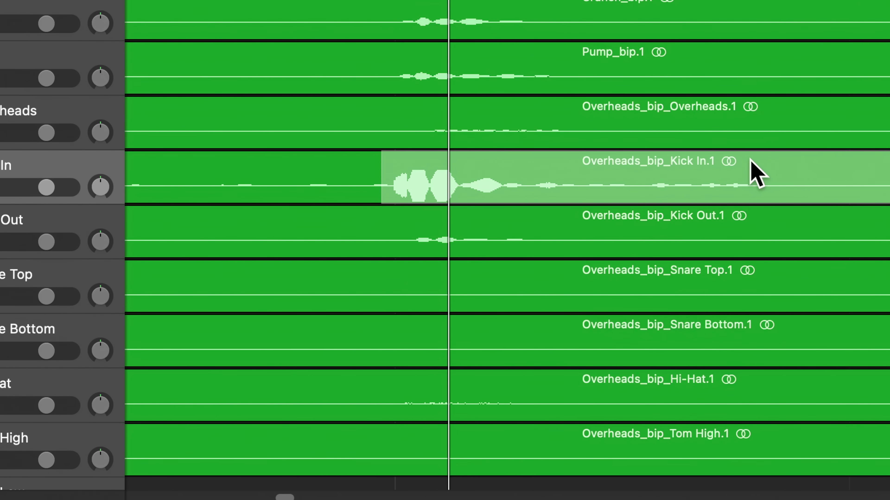
key("shift+alt+Right")
key("shift+alt+Right")
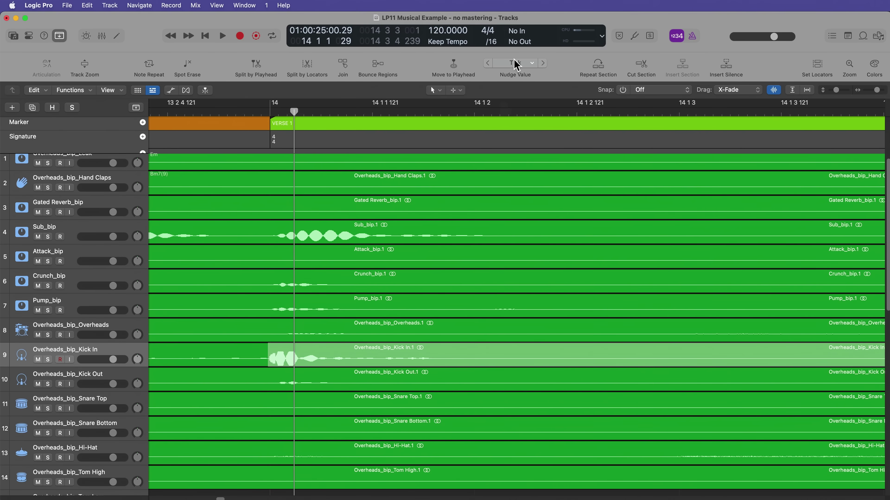
Set the nudge value to 10 ms and shift the start of the Kick In marquee selection earlier and later in those increments
left_click(513, 63)
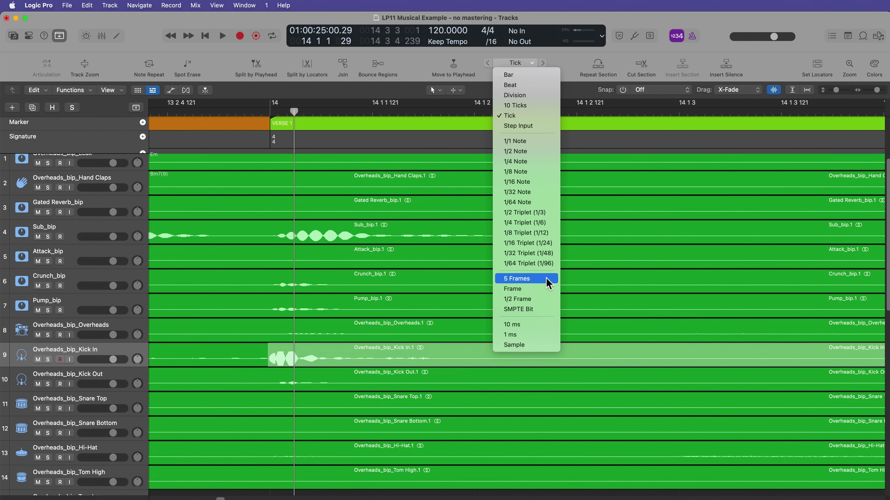
left_click(536, 325)
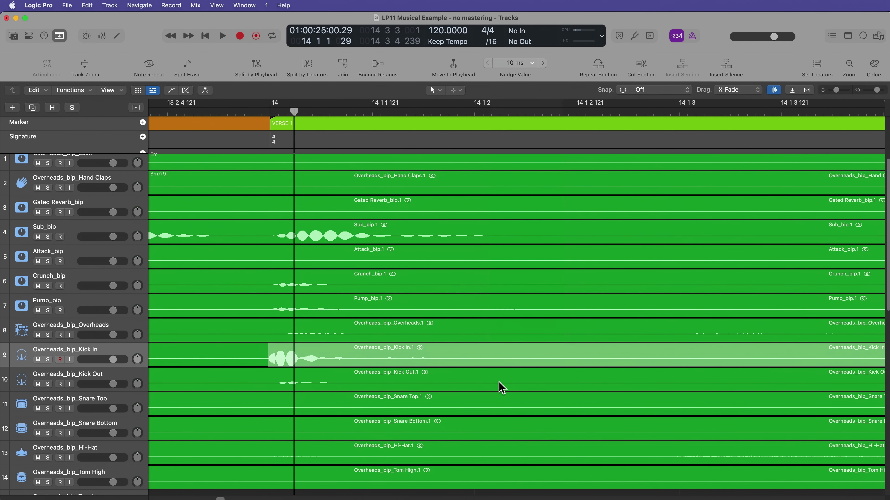
key("shift+alt+Left")
key("shift+alt+Left")
key("shift+alt+Right")
key("shift+alt+Right")
key("shift+alt+Right")
key("shift+alt+Right")
key("shift+alt+Left")
key("shift+alt+Left")
key("shift+alt+Left")
key("shift+alt+Right")
Move the end of the Kick In marquee selection later in thirteen 10 ms nudges, past the next kick transient
key("super+Left")
key("super+Left")
key("super+Left")
key("super+Left")
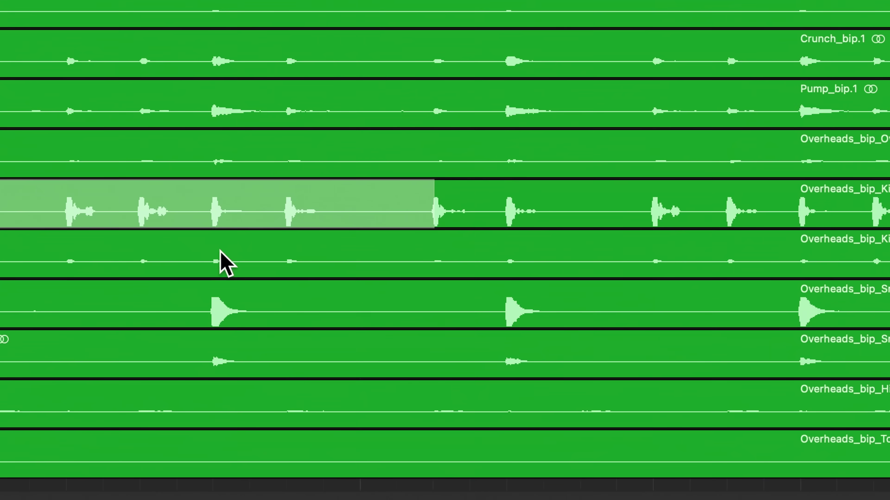
key("alt+Right")
key("alt+Right")
key("alt+Right")
key("alt+Right")
key("alt+Right")
key("alt+Right")
key("alt+Right")
key("alt+Right")
key("alt+Right")
key("alt+Right")
key("alt+Right")
key("alt+Right")
key("alt+Right")
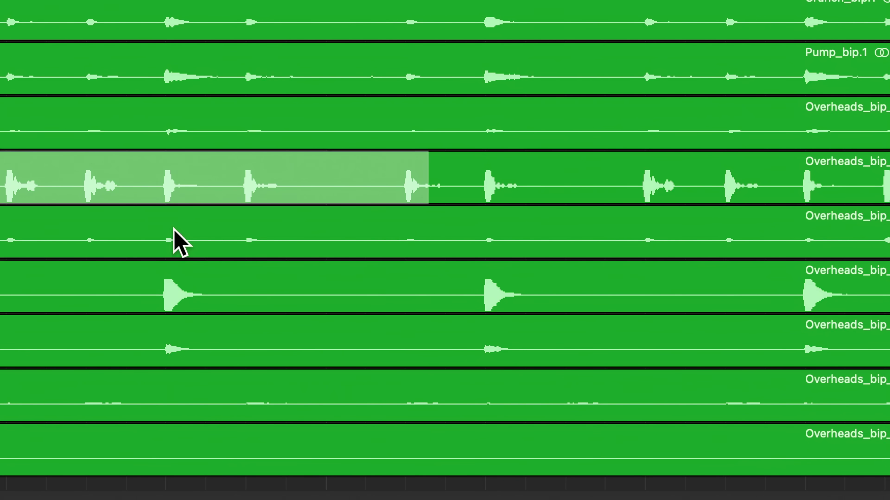
Move the end of the Kick In marquee selection earlier in thirteen 10 ms nudges, back before the kick transient after bar 15
key("alt+Left")
key("alt+Left")
key("alt+Left")
key("alt+Left")
key("alt+Left")
key("alt+Left")
key("alt+Left")
key("alt+Left")
key("alt+Left")
key("alt+Left")
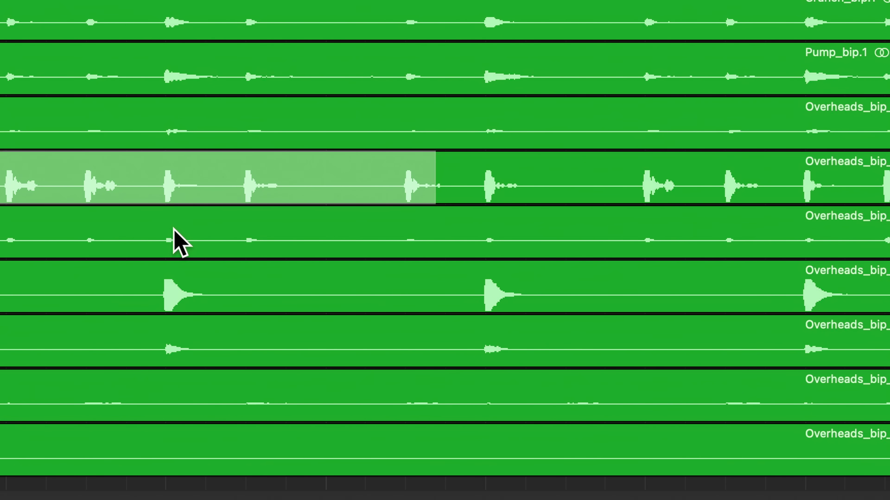
key("alt+Left")
key("alt+Left")
key("alt+Left")
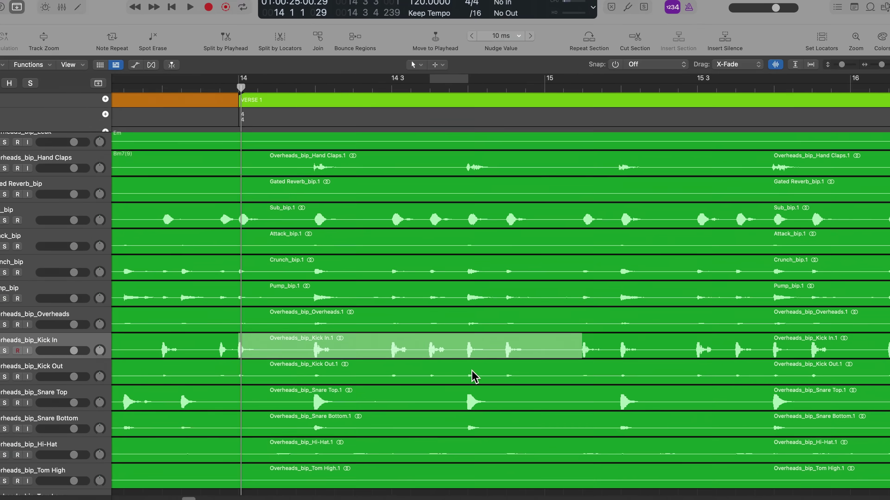
Extend the marquee selection upward from the Kick In track by seven tracks to Hand Claps
key("shift+Up")
key("shift+Up")
key("shift+Up")
key("shift+Up")
key("shift+Up")
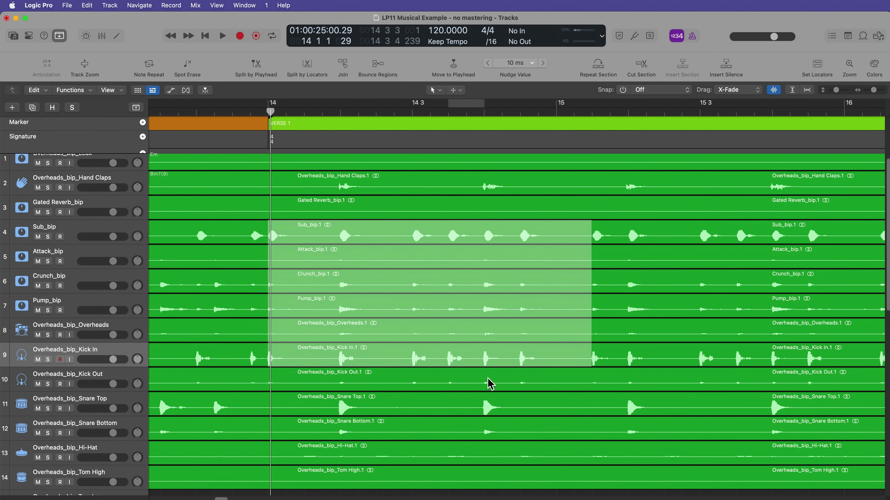
key("shift+Up")
key("shift+Up")
Shrink the upper edge of the marquee selection downward, back toward the Kick In track
key("shift+Down")
key("shift+Down")
key("shift+Down")
key("shift+Down")
key("shift+Down")
key("shift+Down")
key("shift+Down")
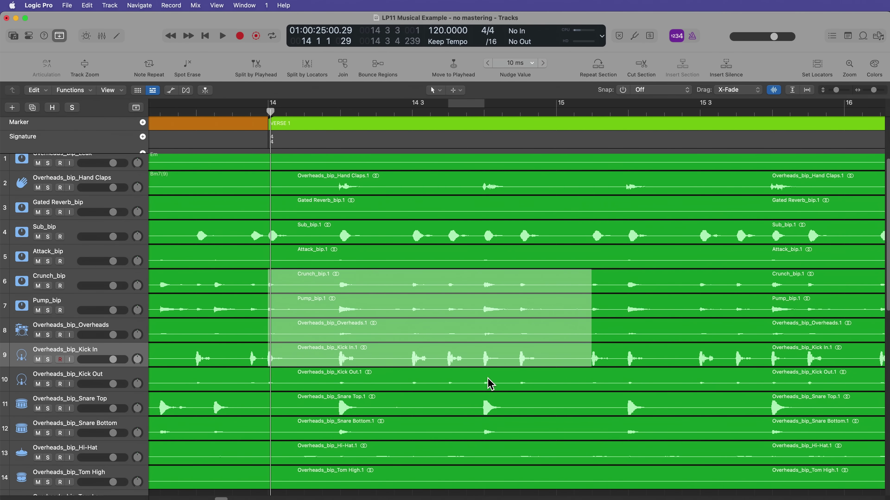